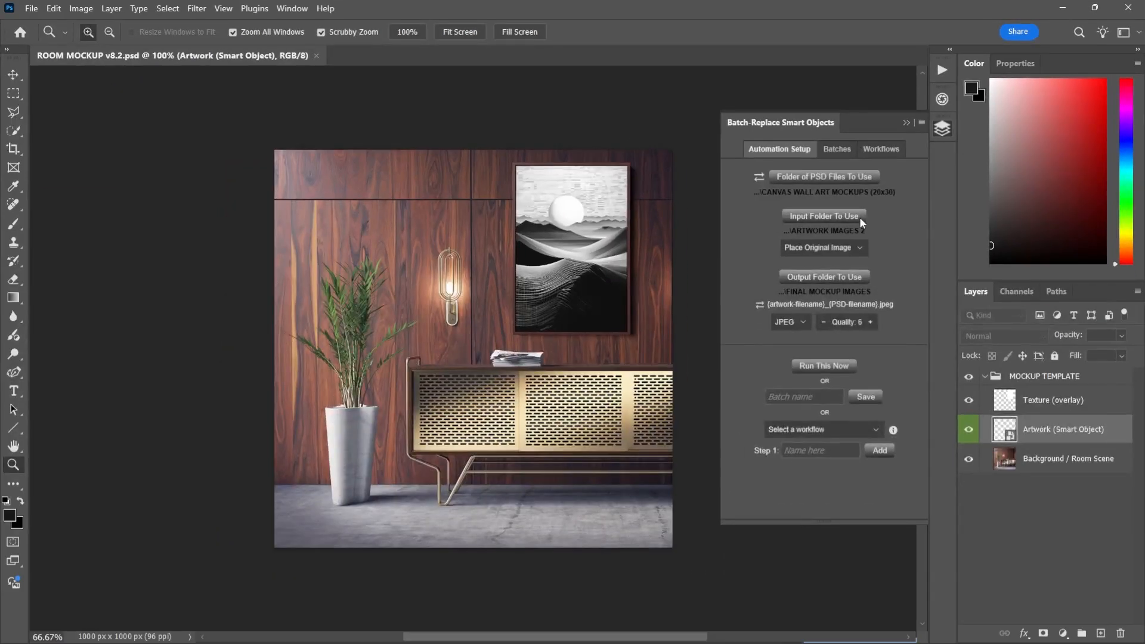
Check the exported mockups in the FINAL MOCKUP IMAGES folder and dismiss the batch completion message
key(alt+Tab)
key(alt+Tab)
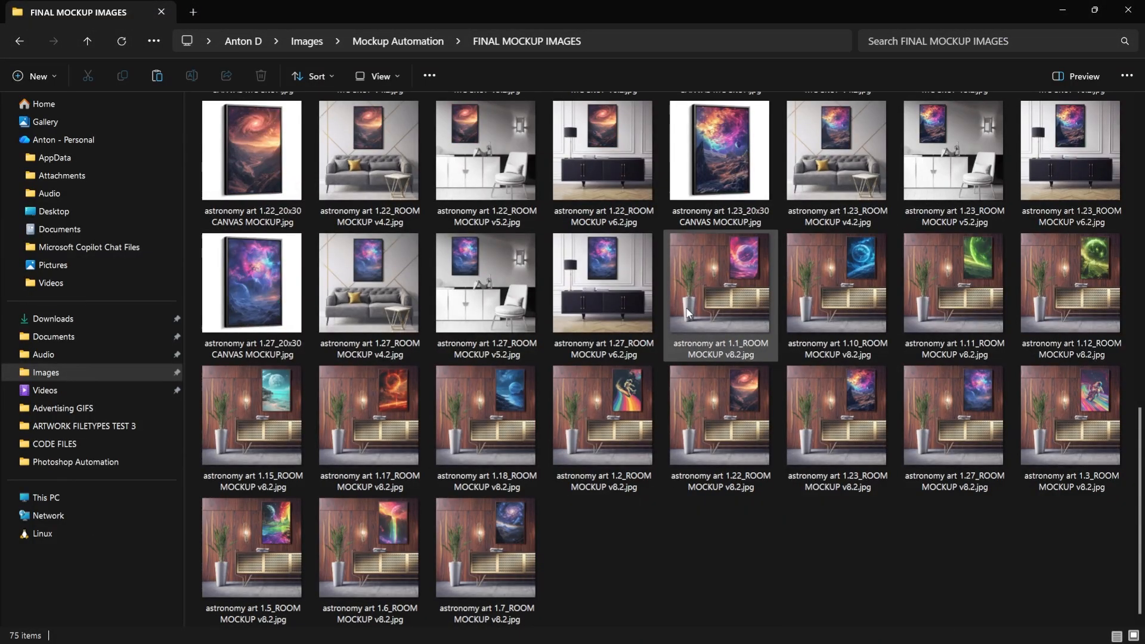
key(alt+Tab)
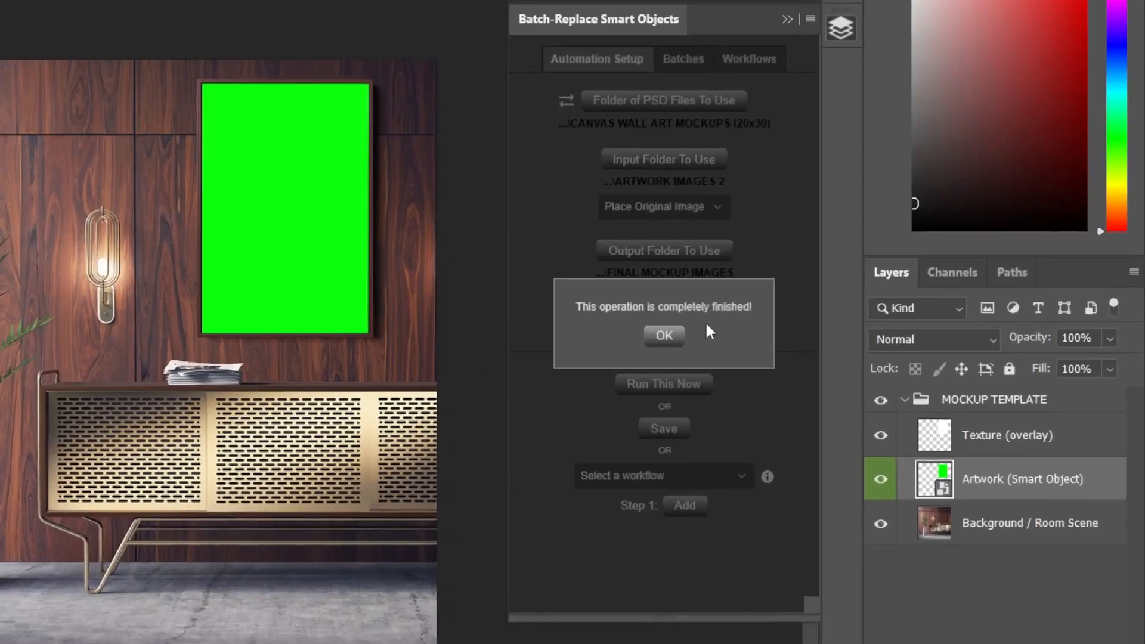
click(667, 334)
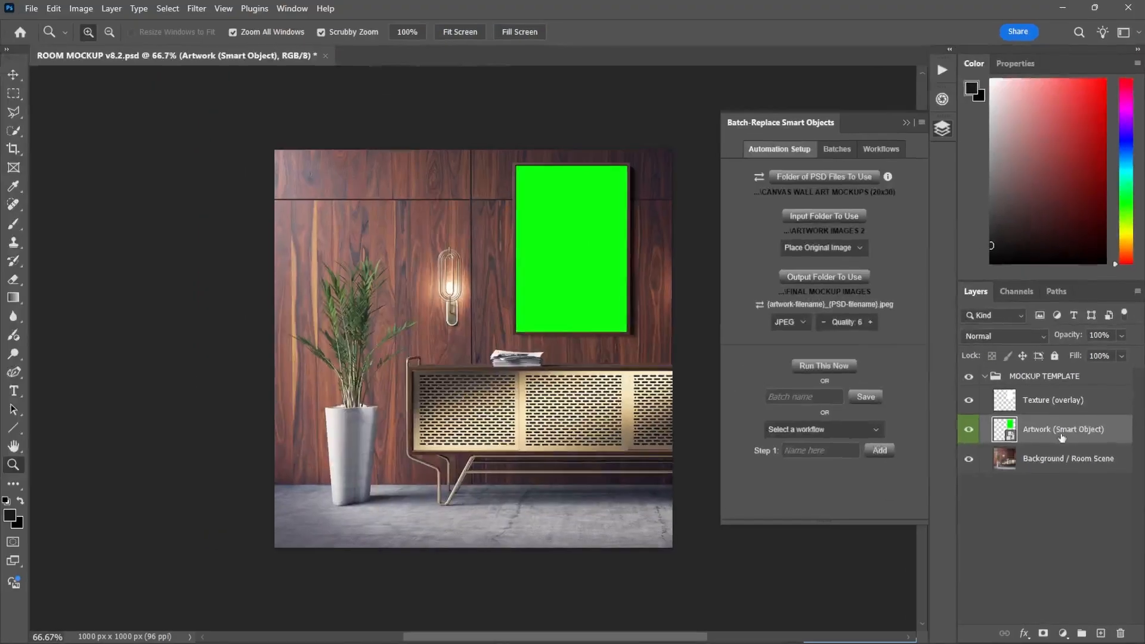
Replace the contents of the Artwork (Smart Object) layer with astronomy art 1.1.png from ARTWORK IMAGES 2
right_click(1064, 436)
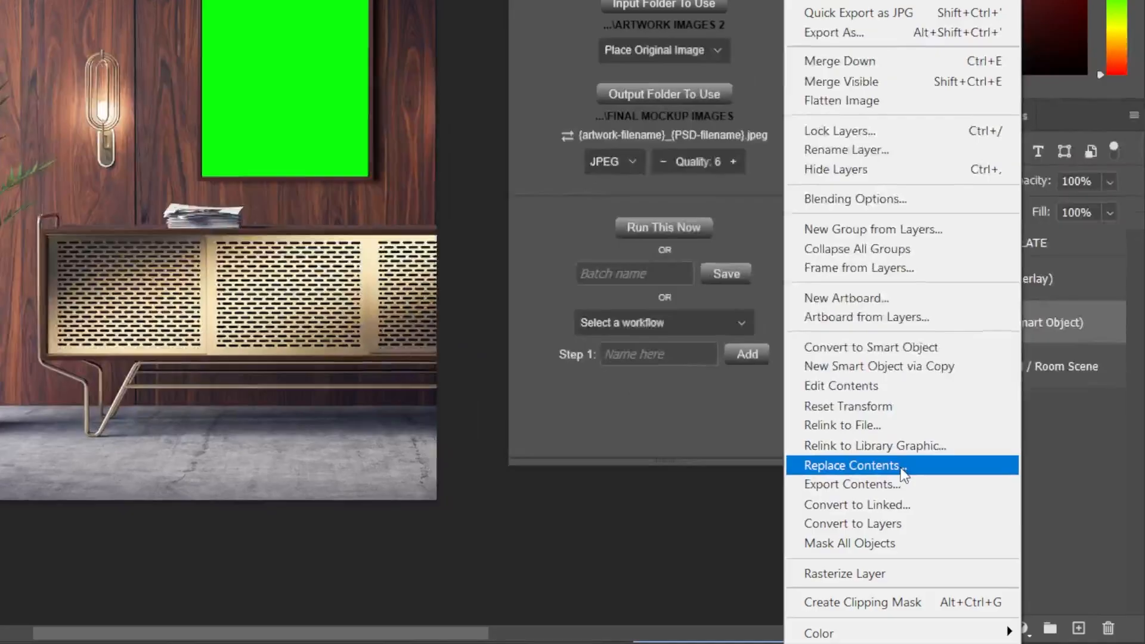
click(982, 526)
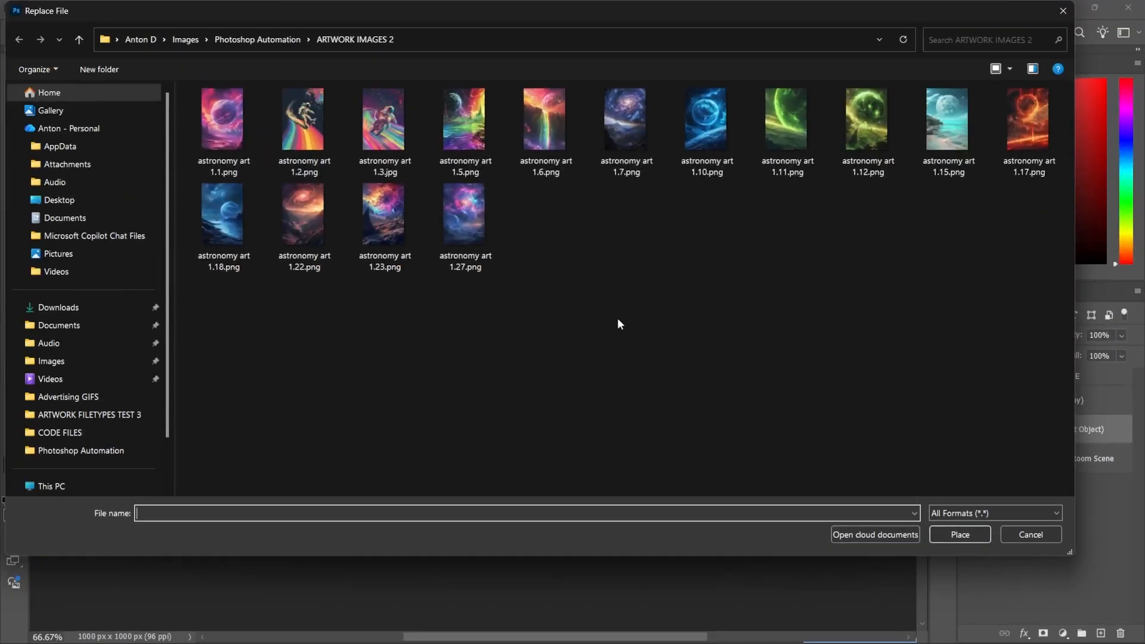
double_click(219, 98)
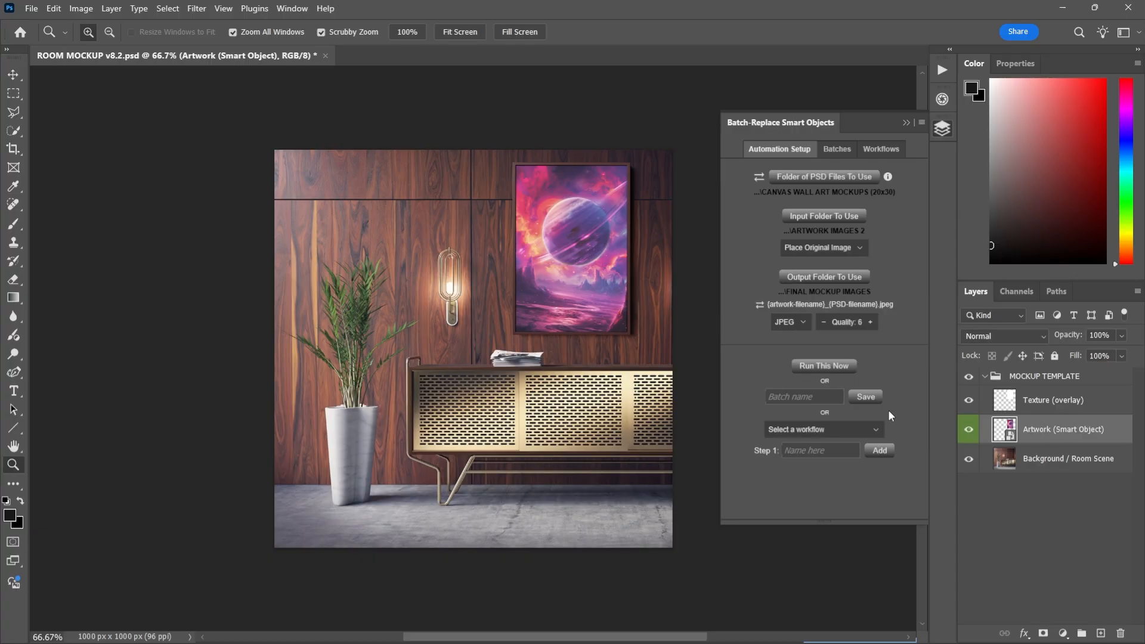
View the template files in the CANVAS WALL ART MOCKUPS (20x30) folder under Mockup Automation and return to Photoshop
key(alt+Tab)
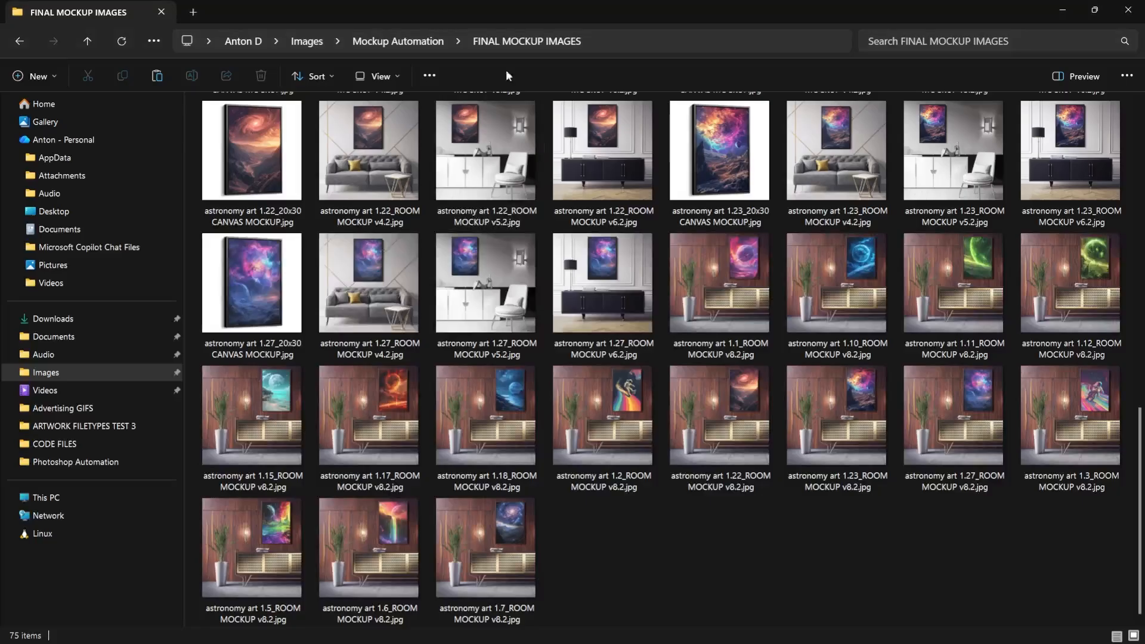
click(421, 43)
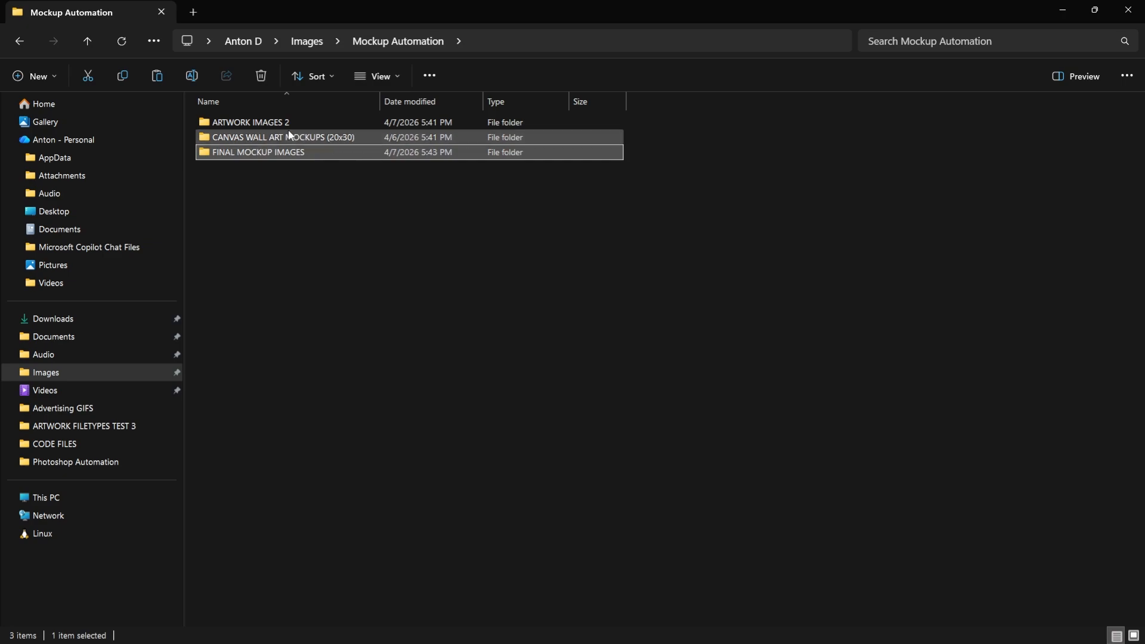
double_click(316, 135)
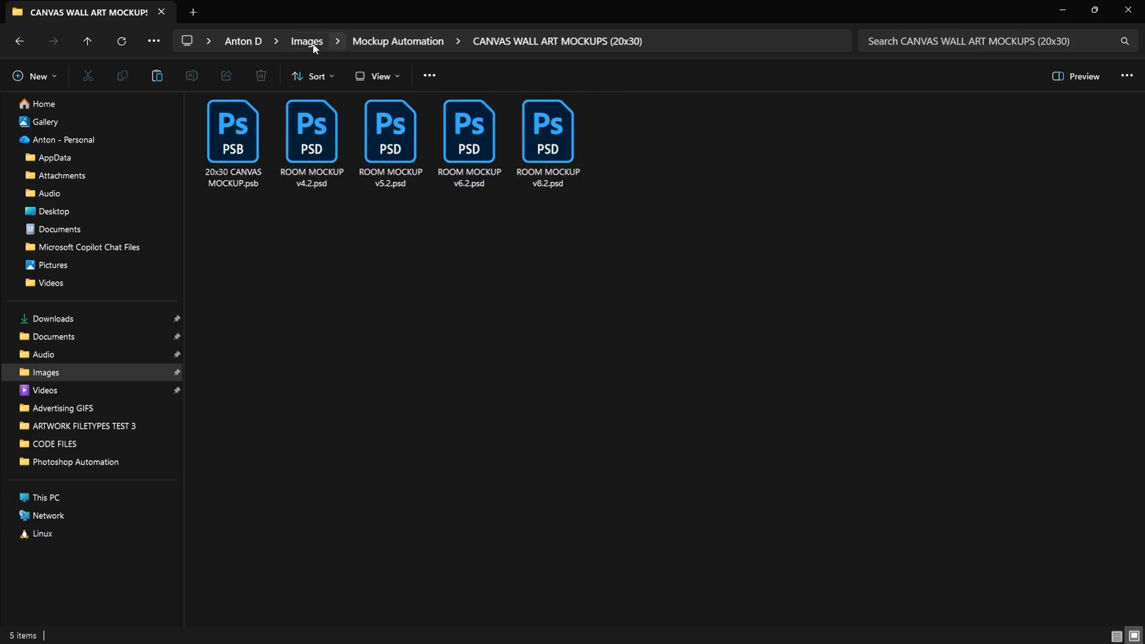
key(alt+Tab)
click(628, 196)
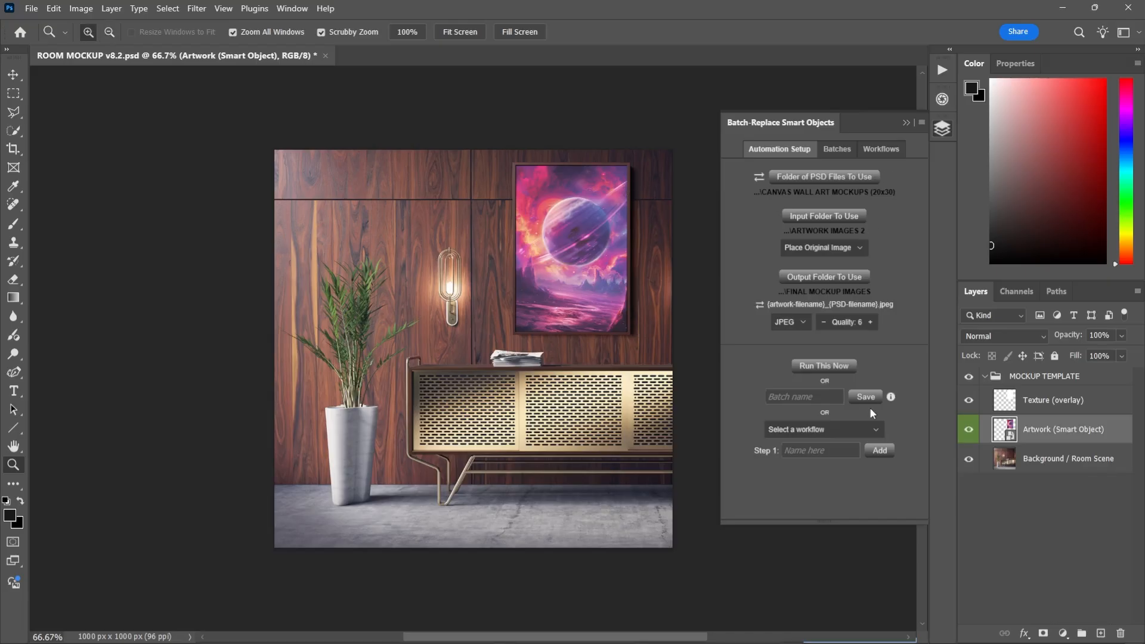
Swap the artwork smart object's contents for astronomy art 1.2.png
right_click(1043, 441)
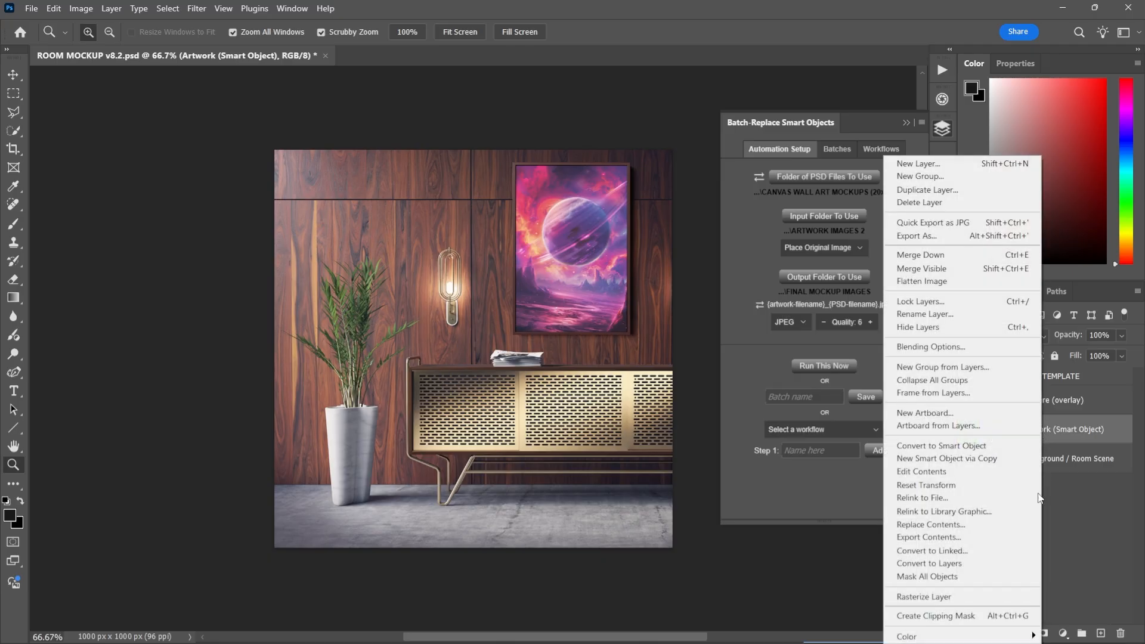
click(961, 521)
double_click(305, 120)
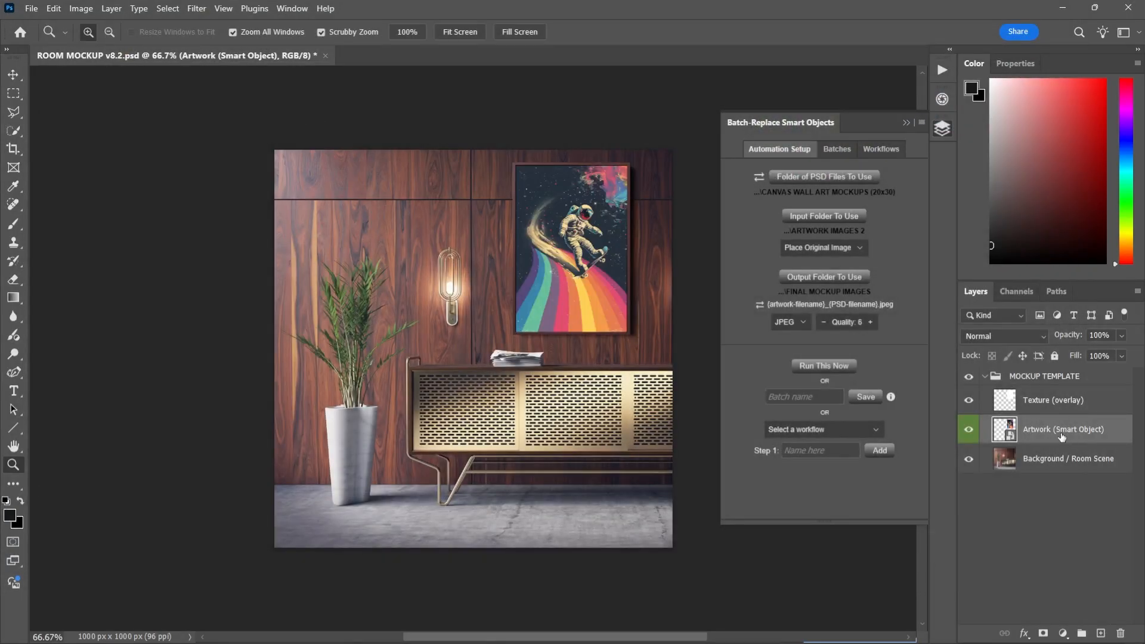
Replace the artwork smart object's contents with astronomy art 1.3.jpg
right_click(1061, 436)
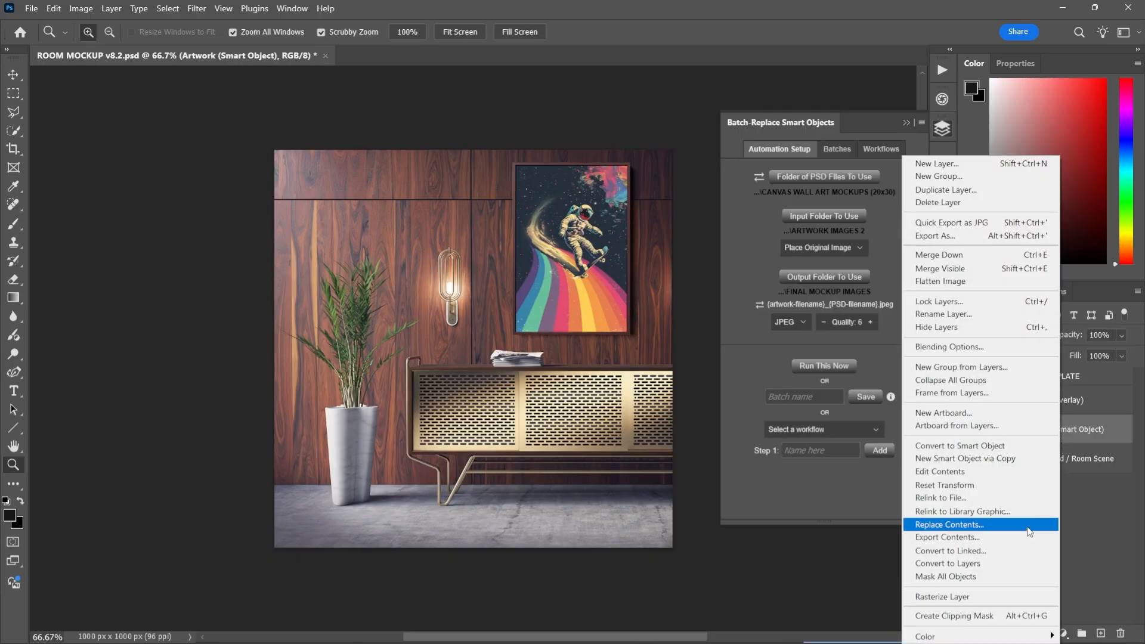
click(1022, 528)
double_click(399, 171)
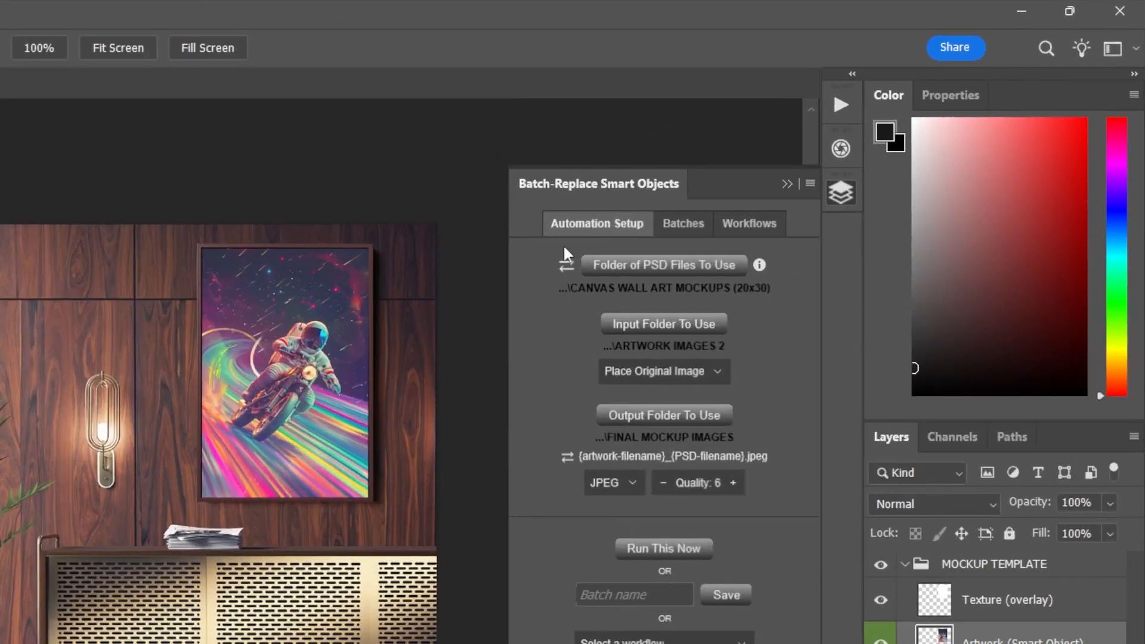
Use a folder of PSD files as the template source and choose CANVAS WALL ART MOCKUPS (20x30) inside Mockup Automation
click(566, 263)
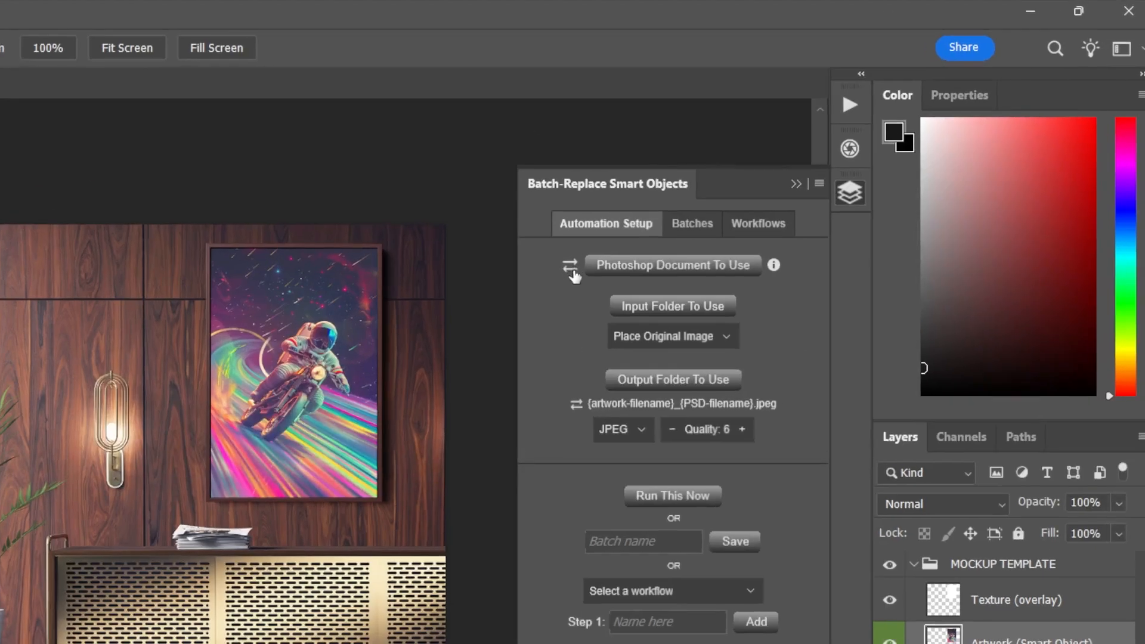
click(755, 179)
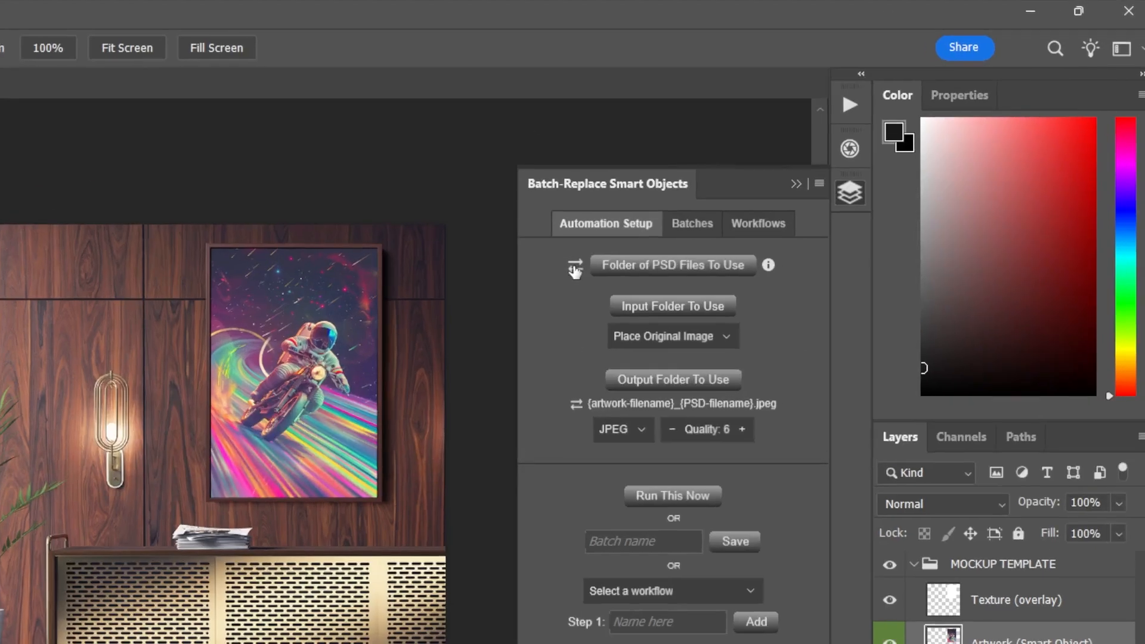
click(733, 270)
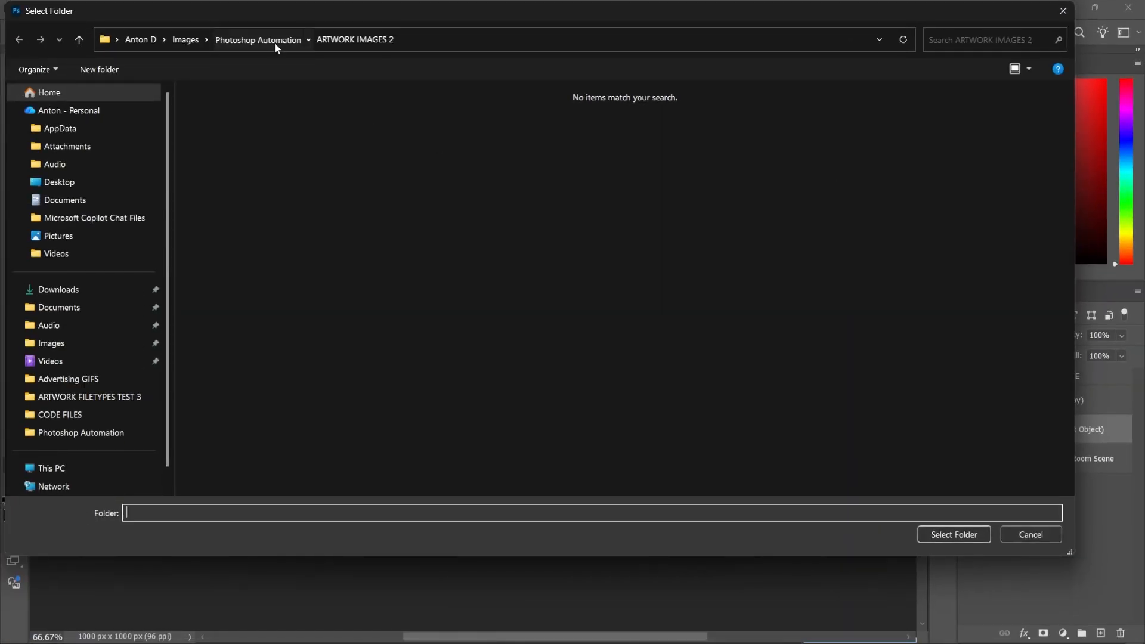
click(275, 41)
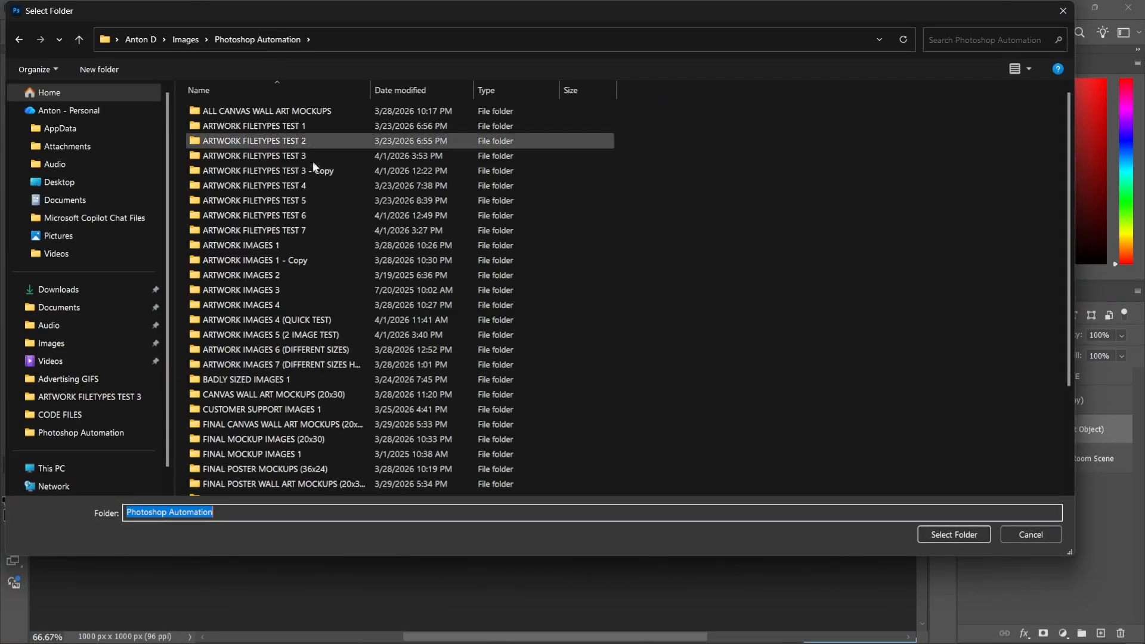
click(185, 39)
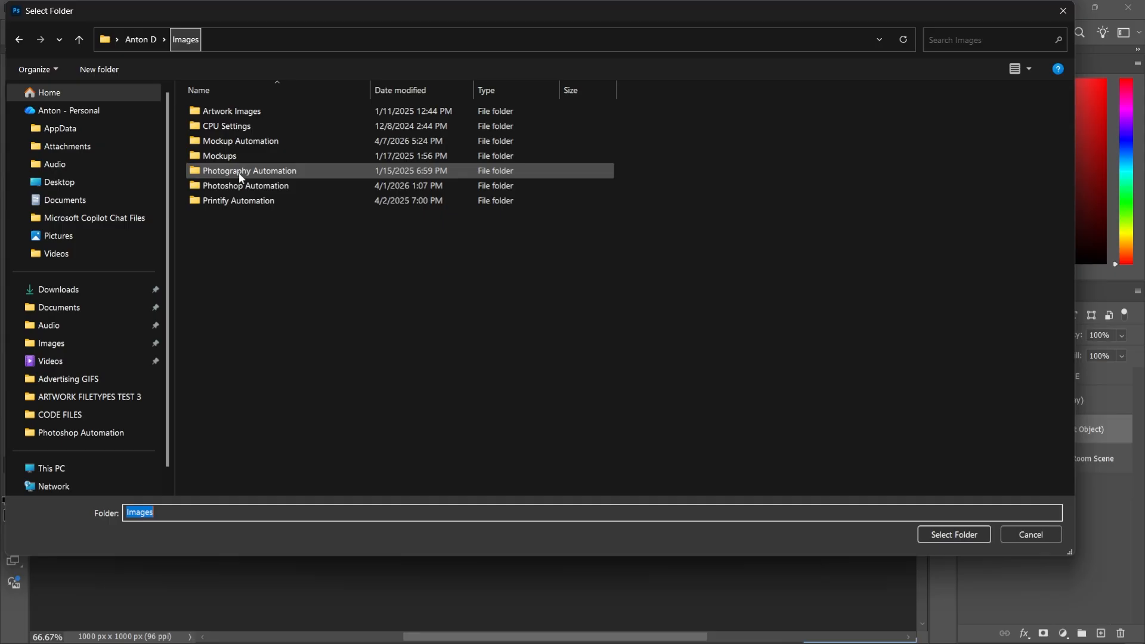
double_click(236, 142)
double_click(316, 126)
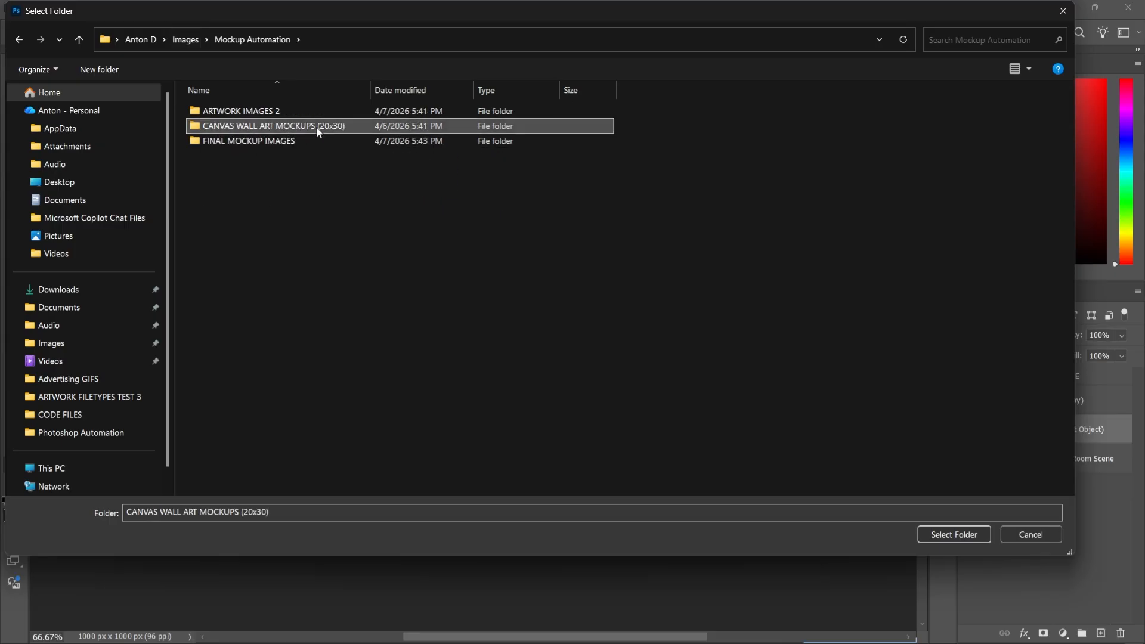
click(954, 535)
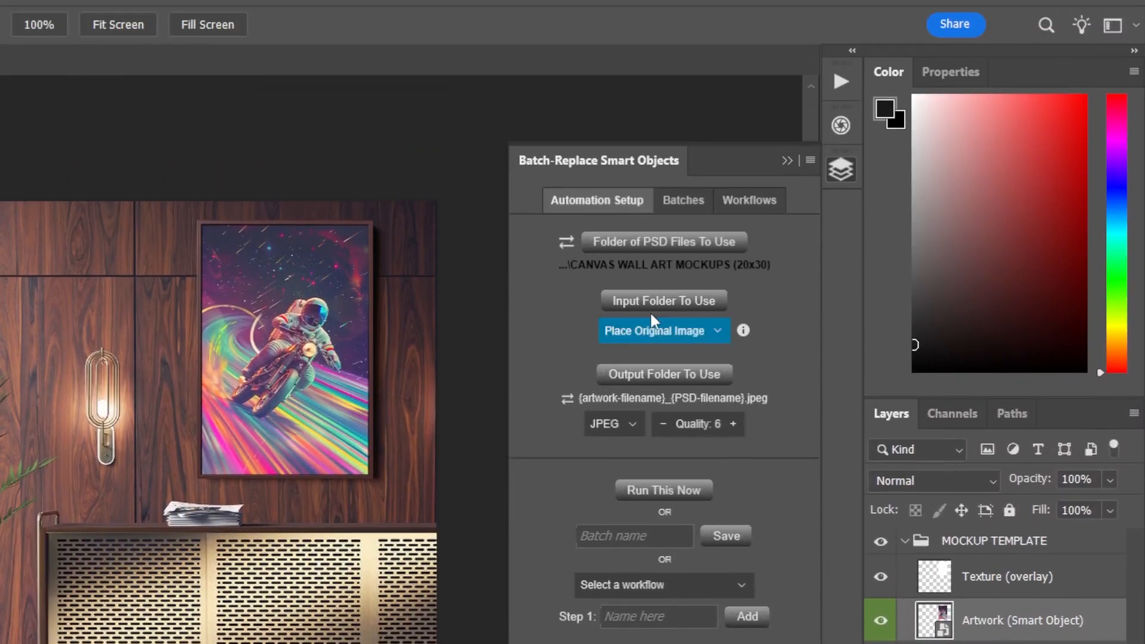
Choose the ARTWORK IMAGES 2 folder inside Mockup Automation as the input folder
click(713, 301)
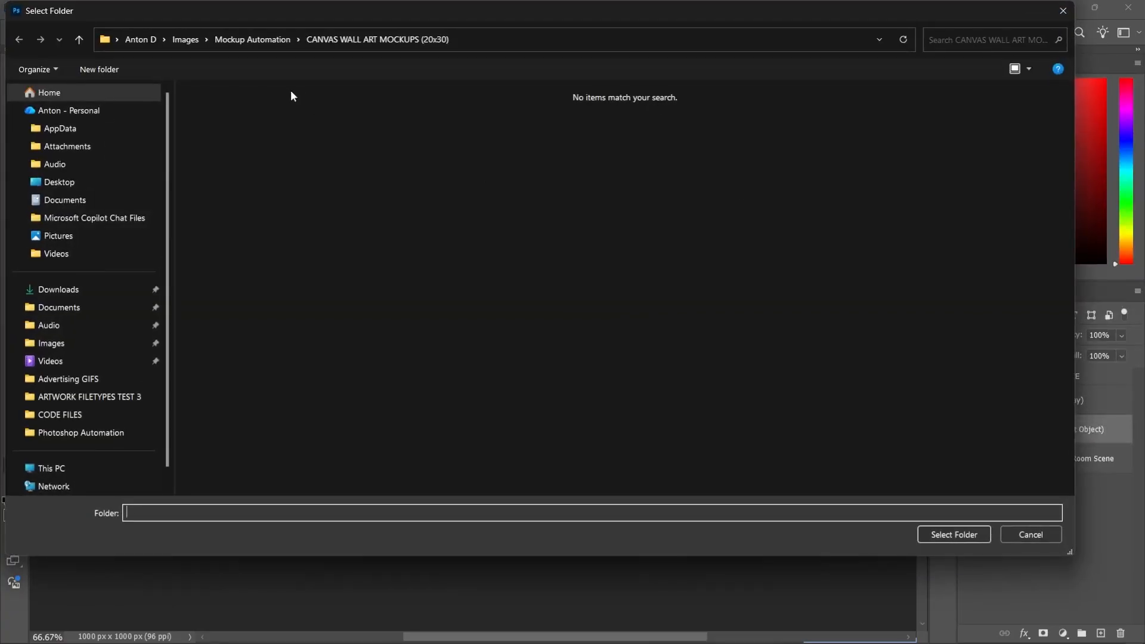
click(271, 39)
double_click(244, 110)
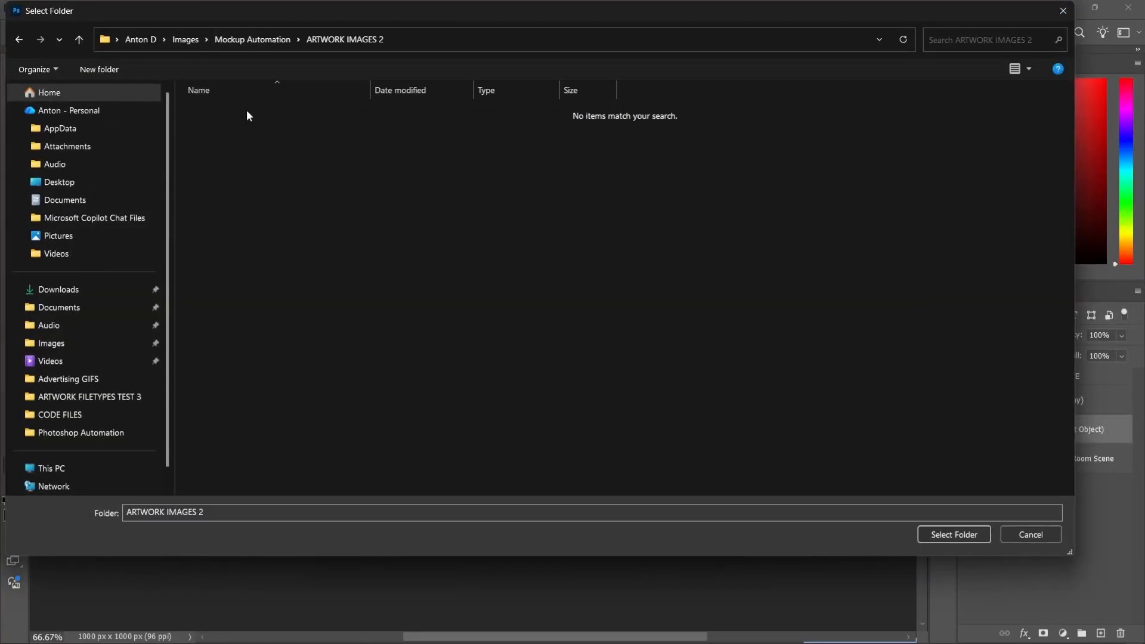
click(958, 535)
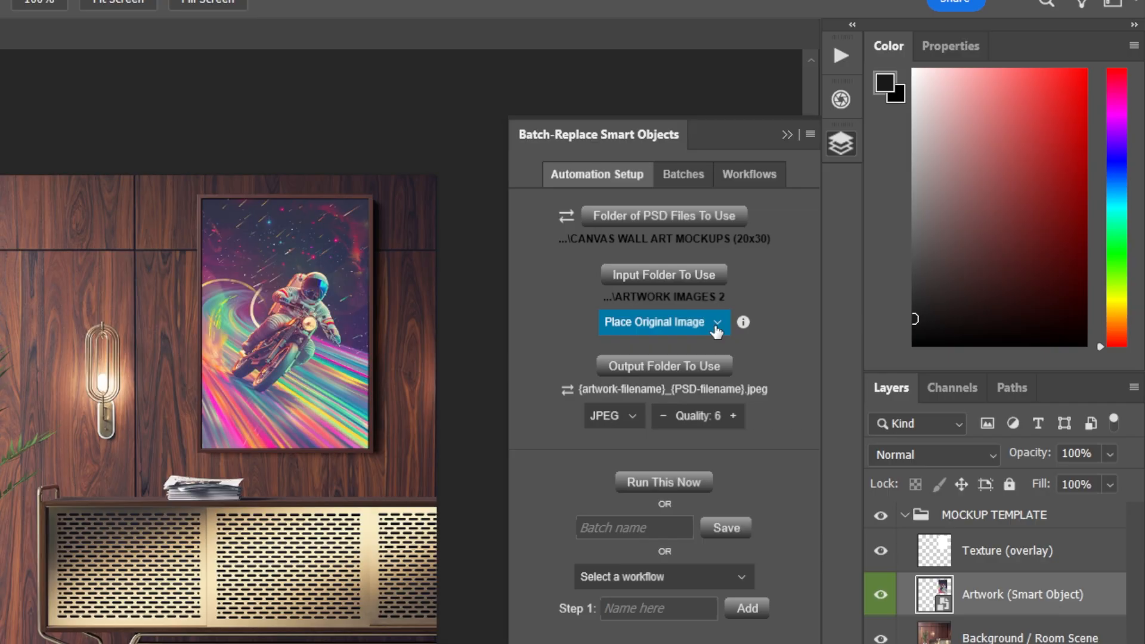
Try the Stretch To Fit Smart Object placement for the input images and restore Place Original Image
click(717, 332)
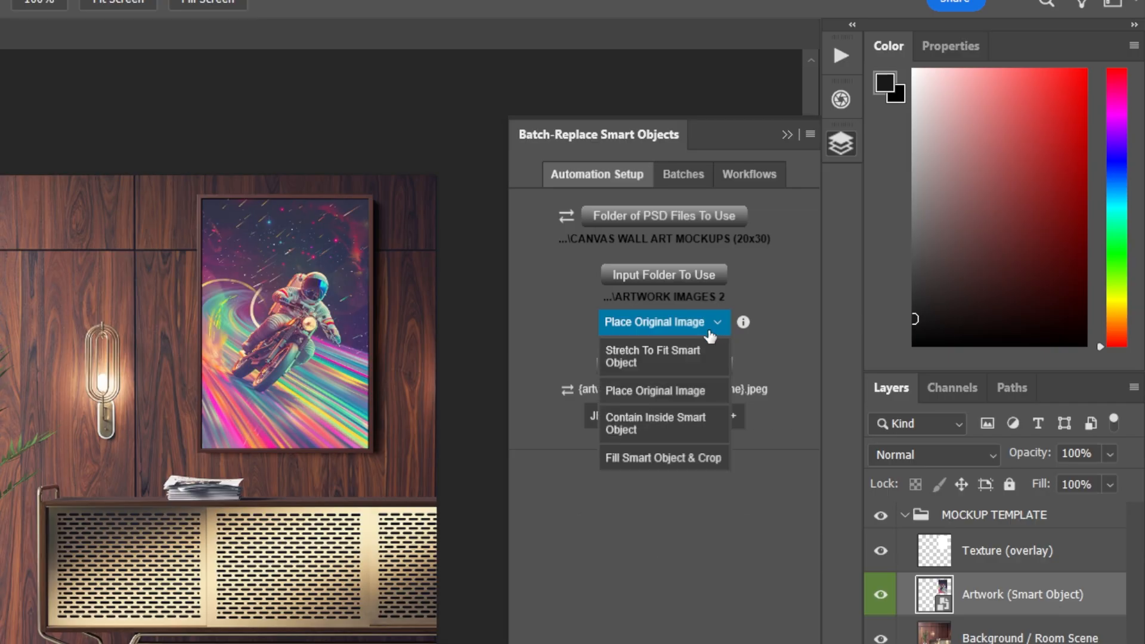
click(683, 349)
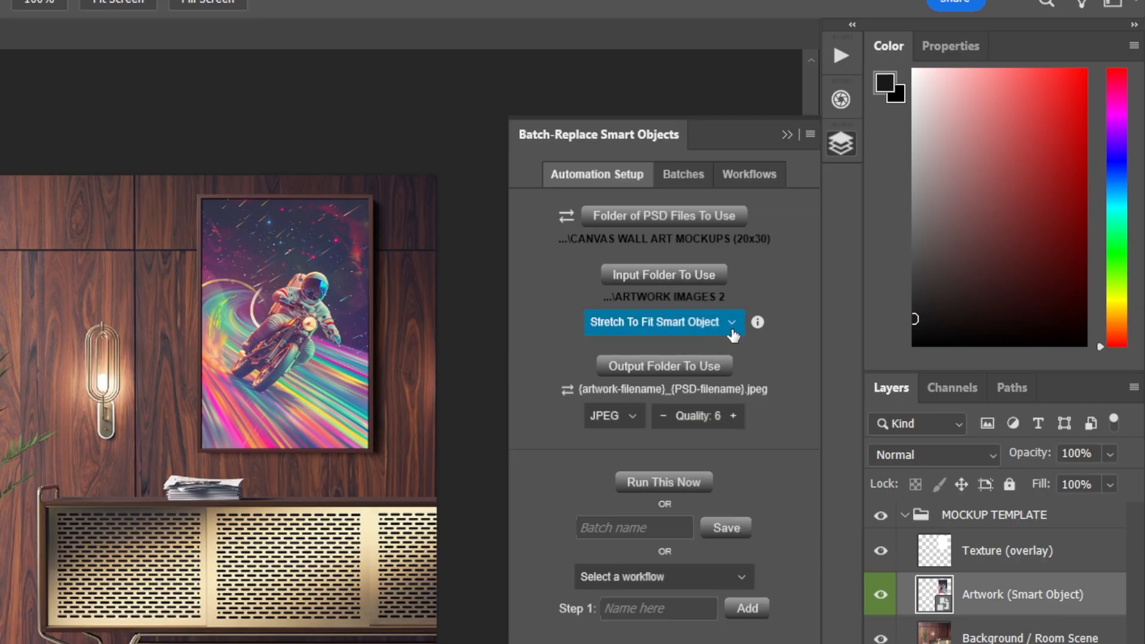
click(733, 334)
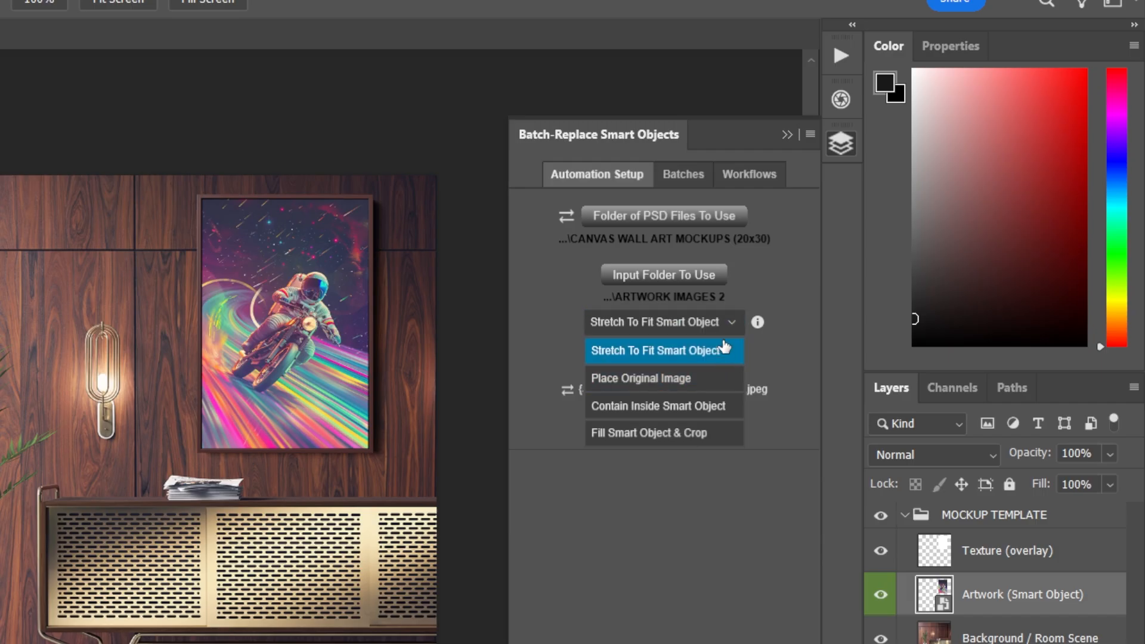
click(717, 350)
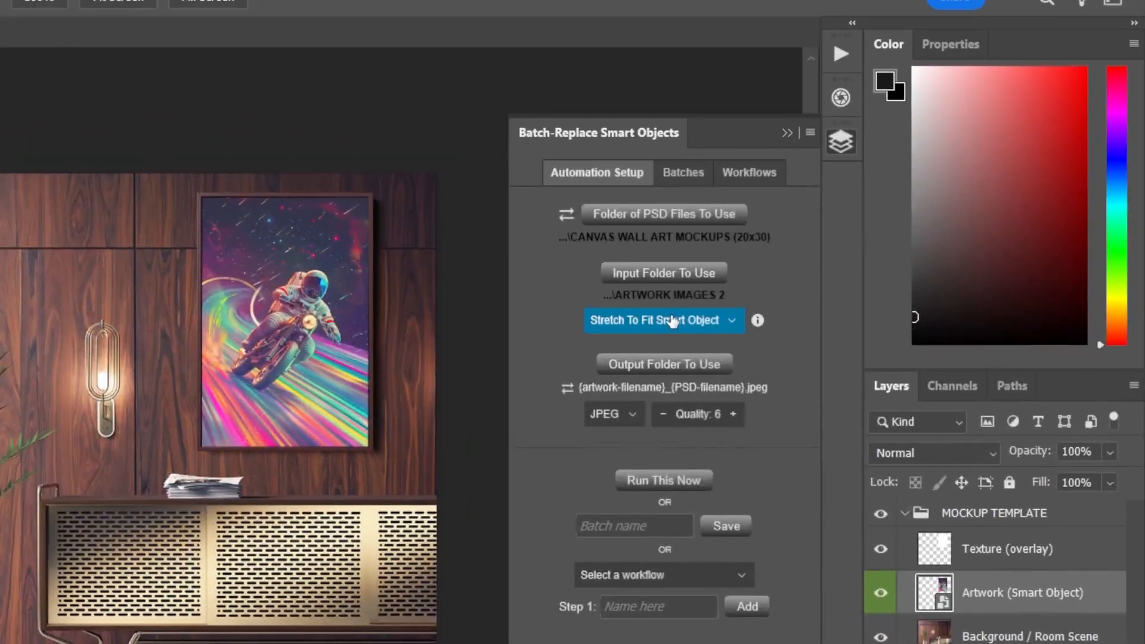
click(673, 322)
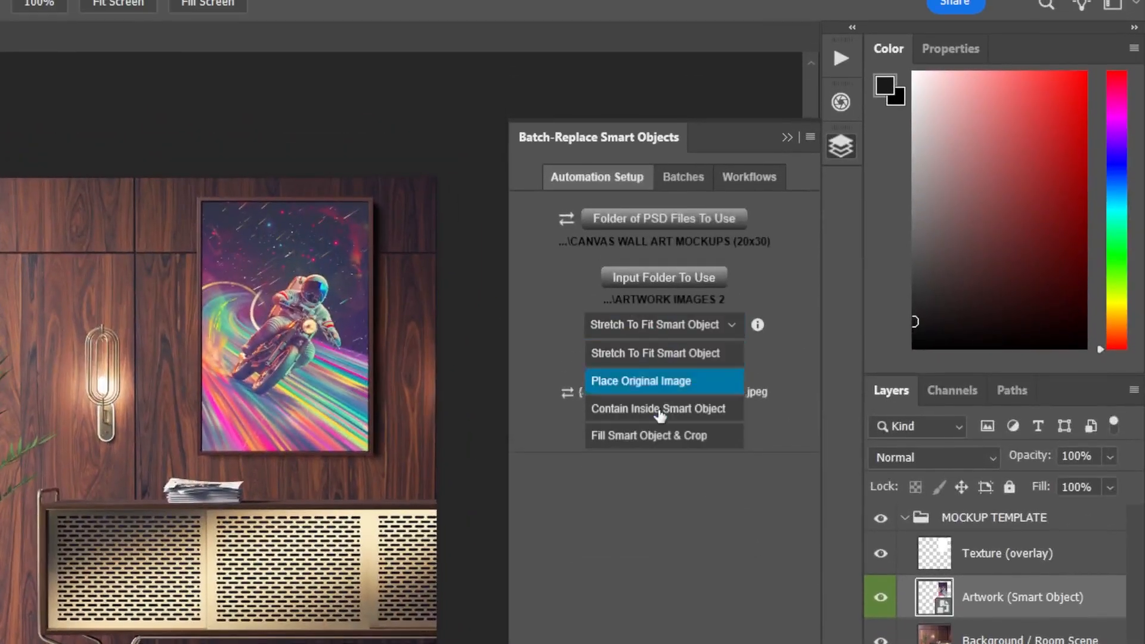
click(662, 385)
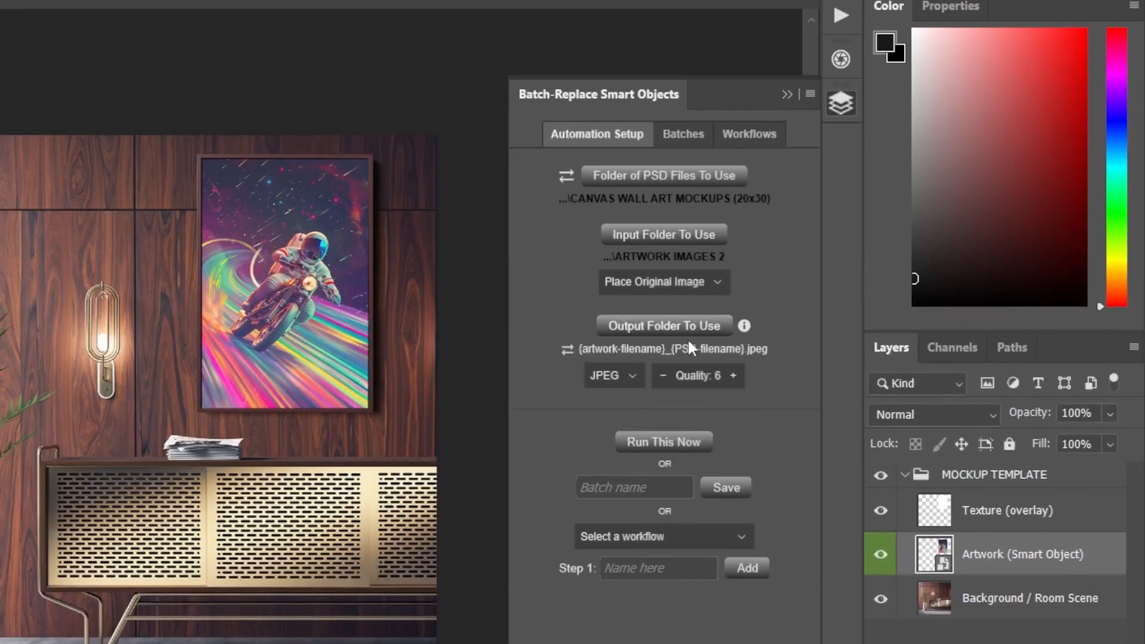
Set the image placement to Contain Inside Smart Object, trying the Top / Center alignment before restoring Center / Center
click(680, 60)
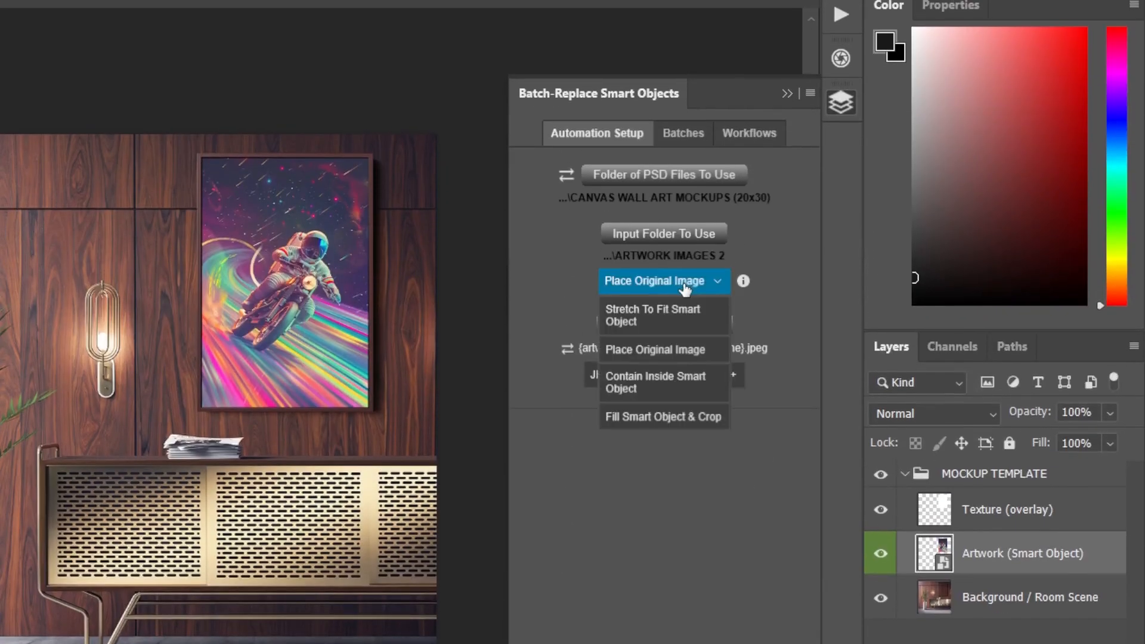
click(695, 382)
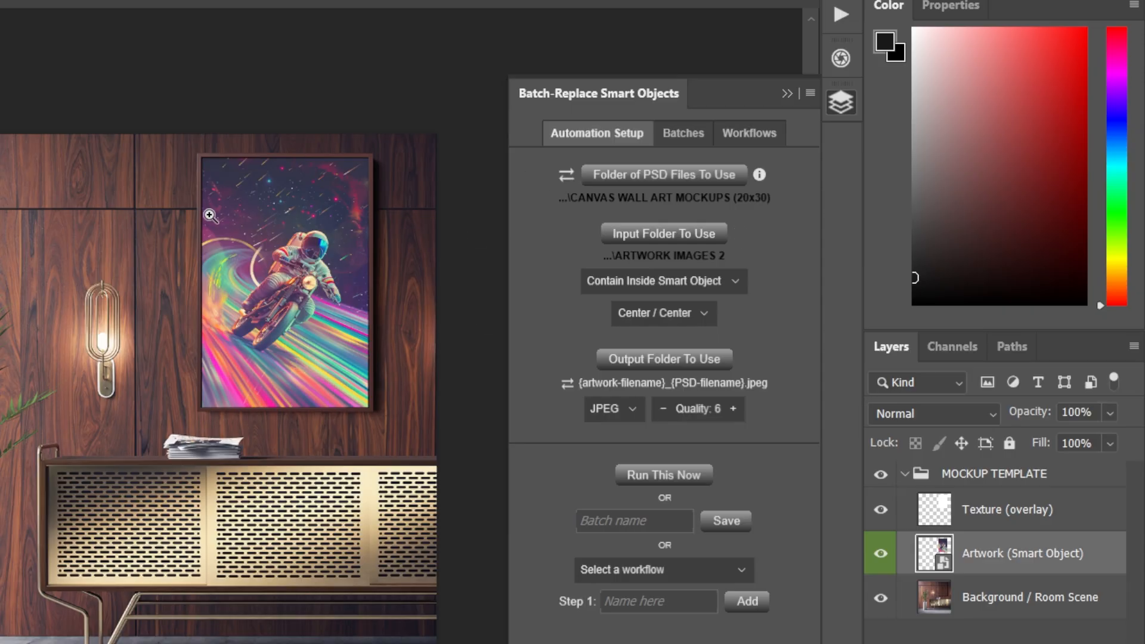
click(668, 314)
click(669, 374)
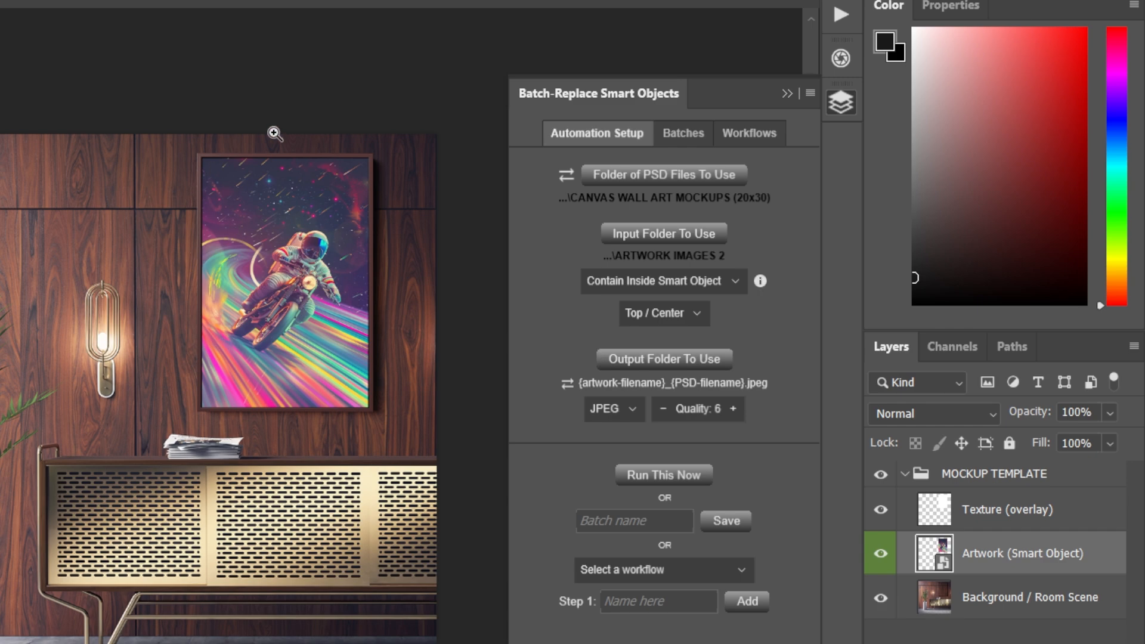
click(668, 313)
click(661, 448)
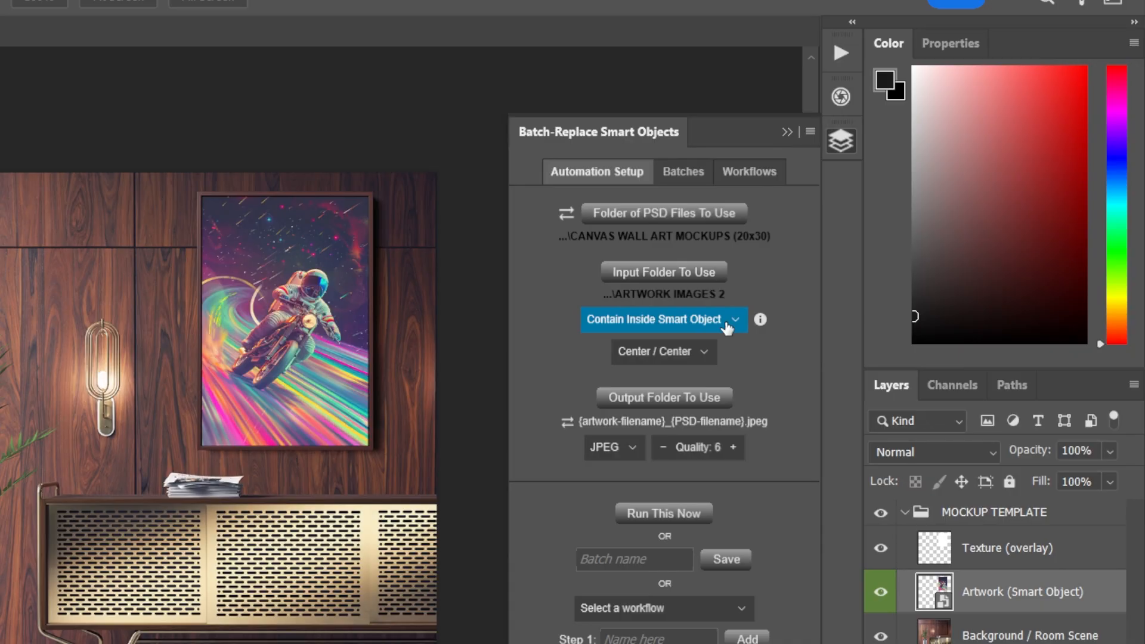
Set the image placement to Fill Smart Object & Crop with Center / Center alignment
click(690, 358)
click(687, 351)
click(689, 322)
click(677, 429)
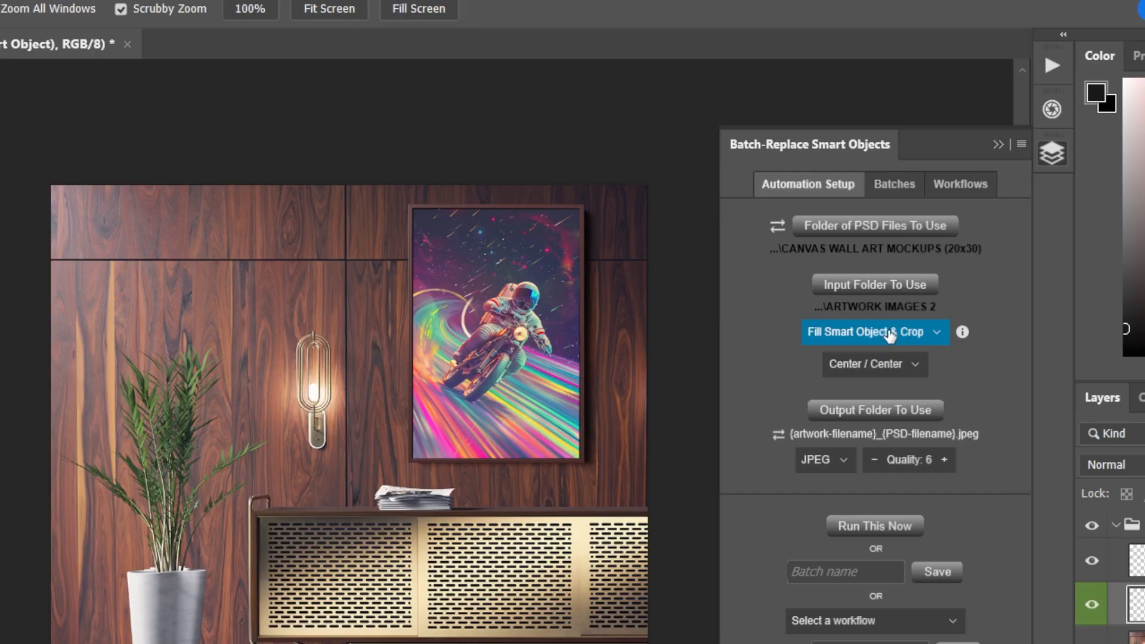
click(895, 370)
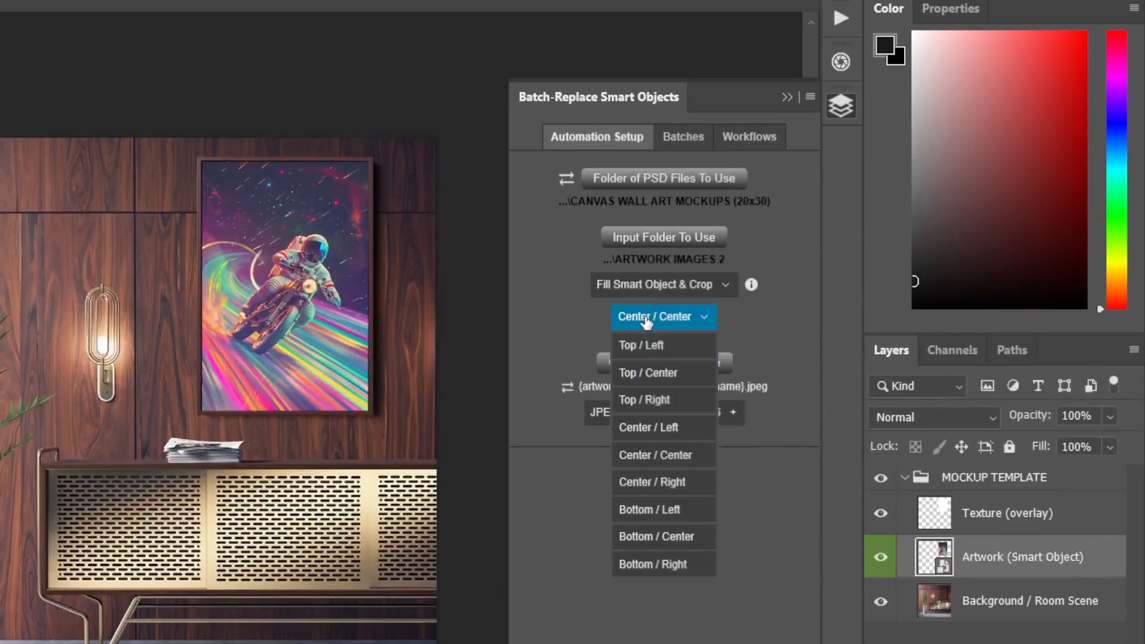
click(686, 319)
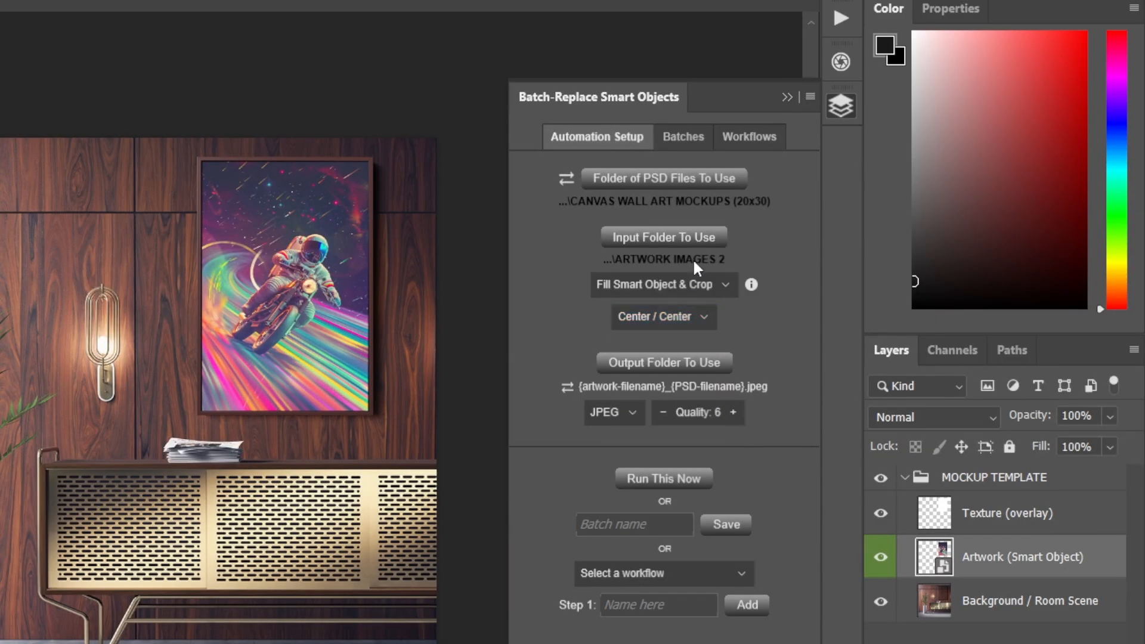
click(690, 322)
click(690, 320)
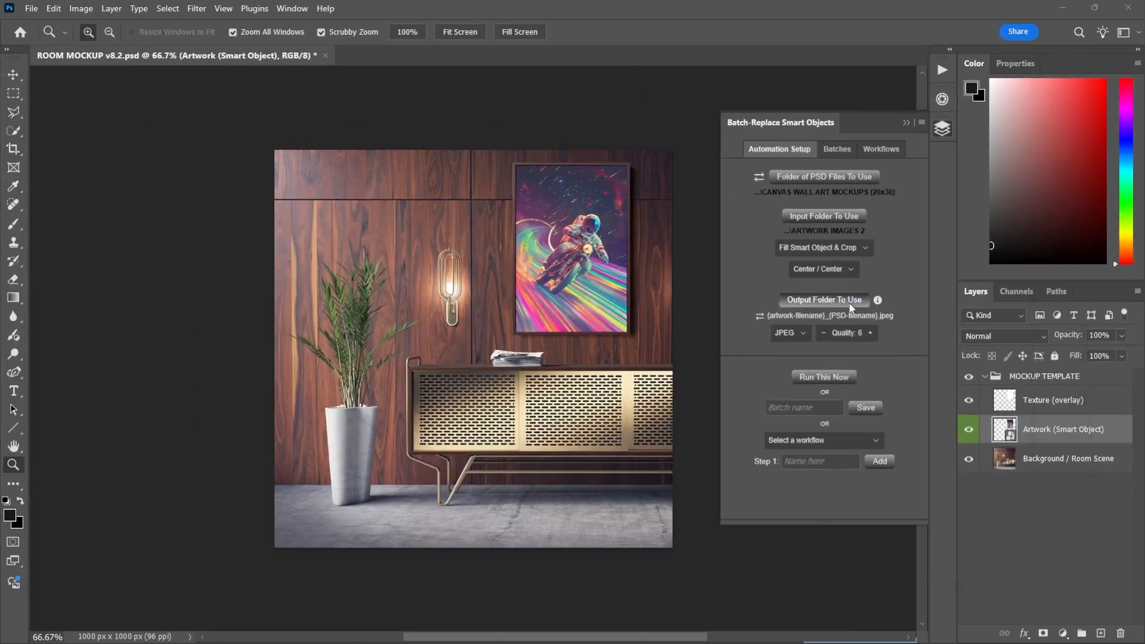
Choose the FINAL MOCKUP IMAGES folder inside Mockup Automation as the output folder
click(703, 322)
click(276, 44)
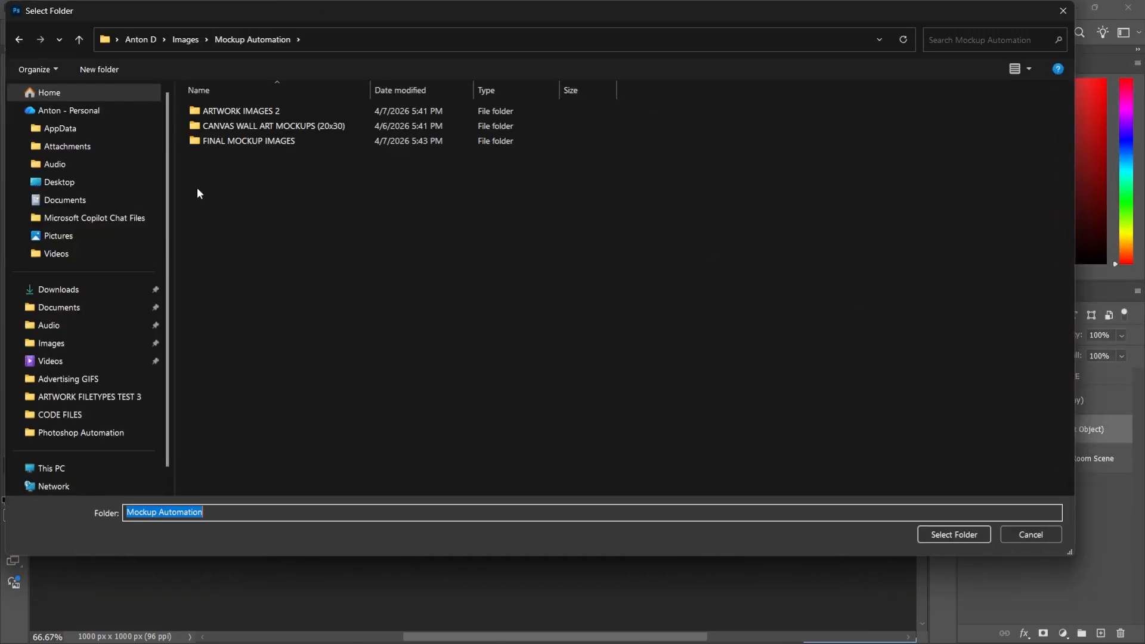
click(234, 142)
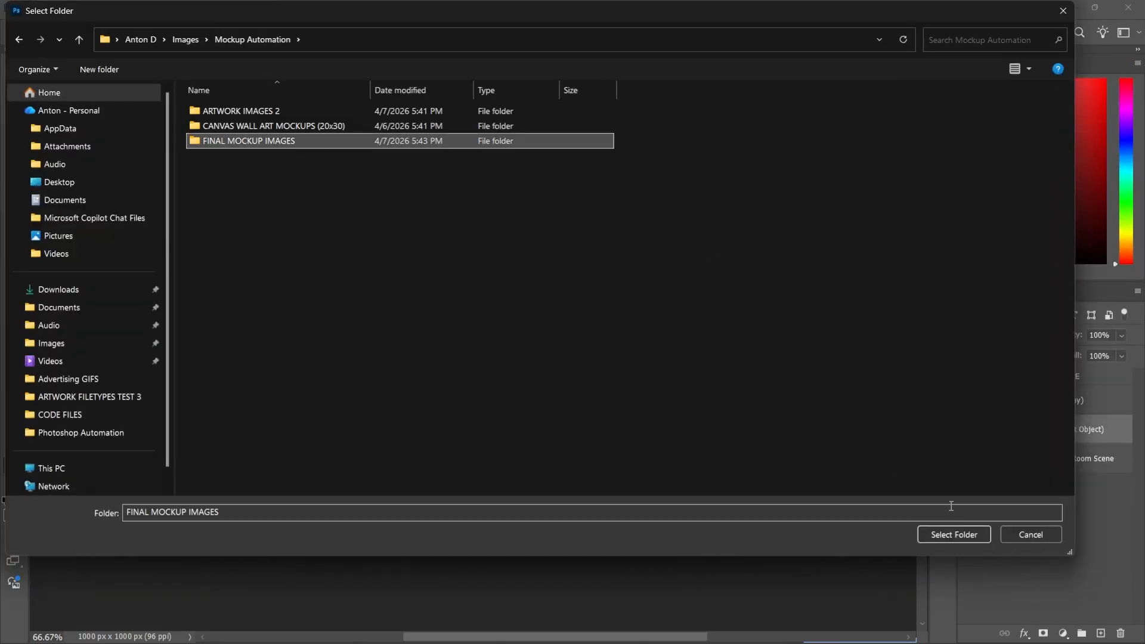
click(954, 535)
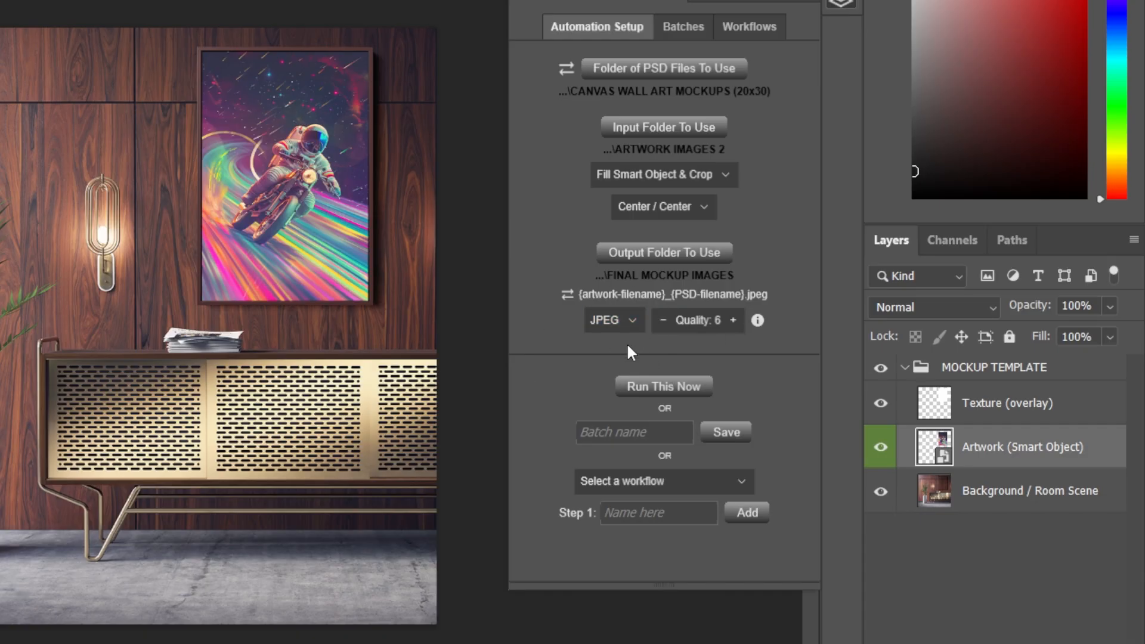
Hide the Background / Room Scene layer to preview a transparent background, and show it again
click(635, 326)
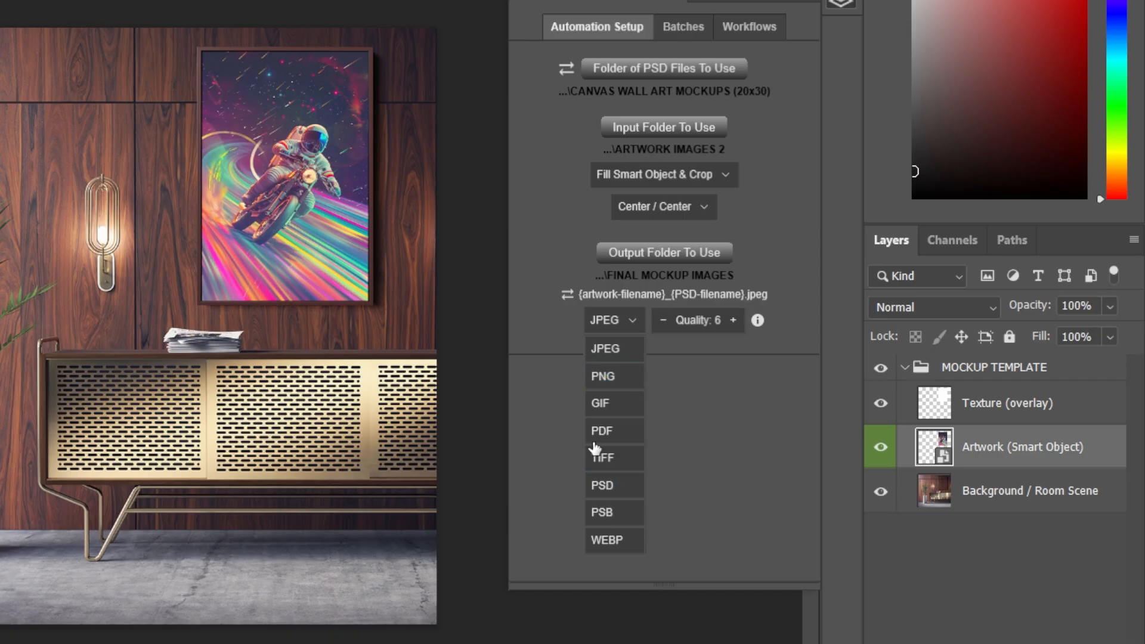
click(623, 325)
click(896, 506)
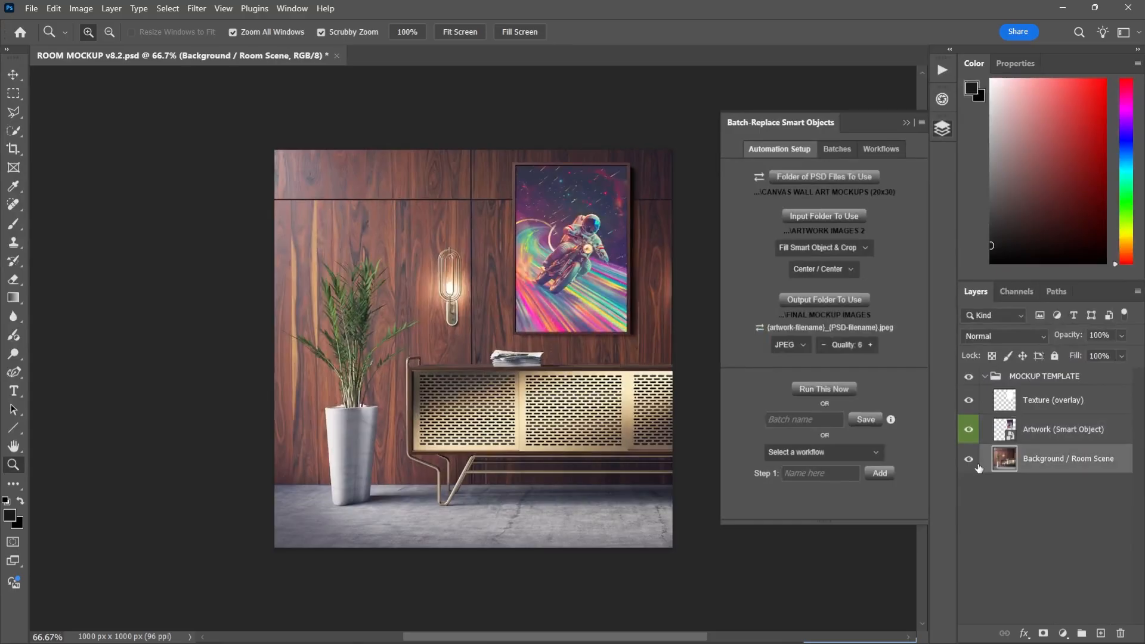
click(973, 468)
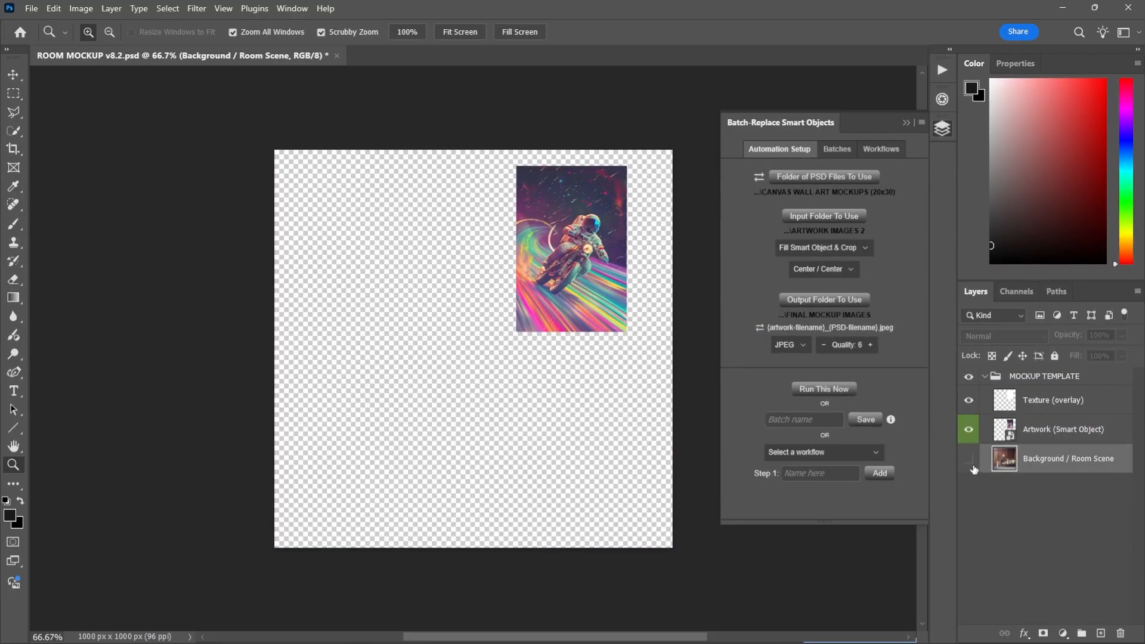
click(974, 470)
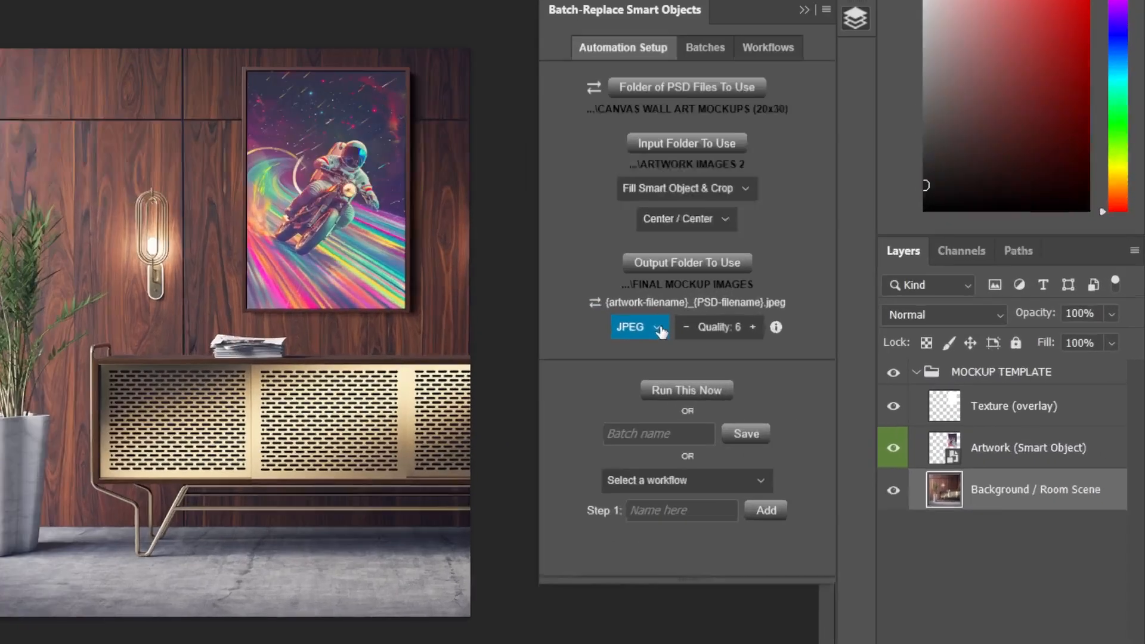
Set the output format to JPEG with quality 10
click(660, 332)
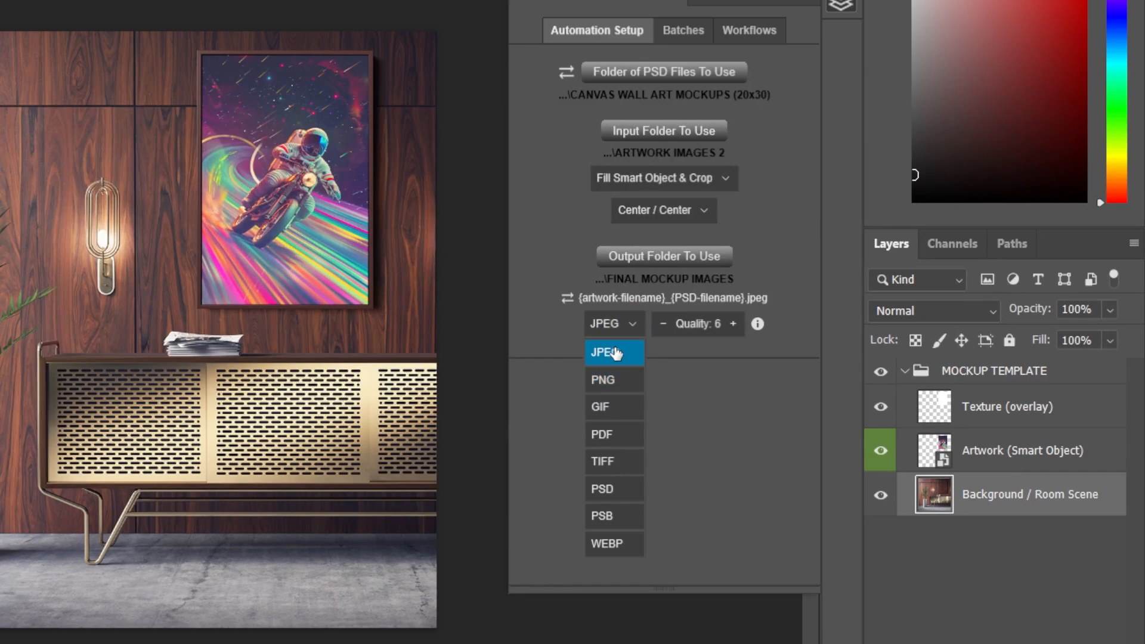
click(615, 353)
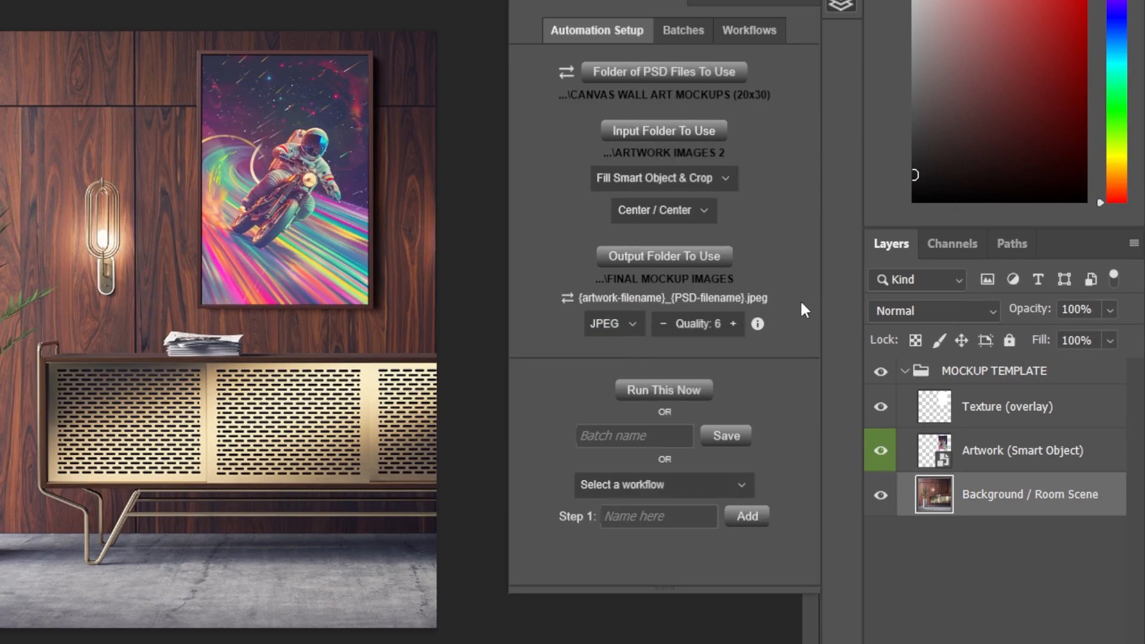
click(735, 326)
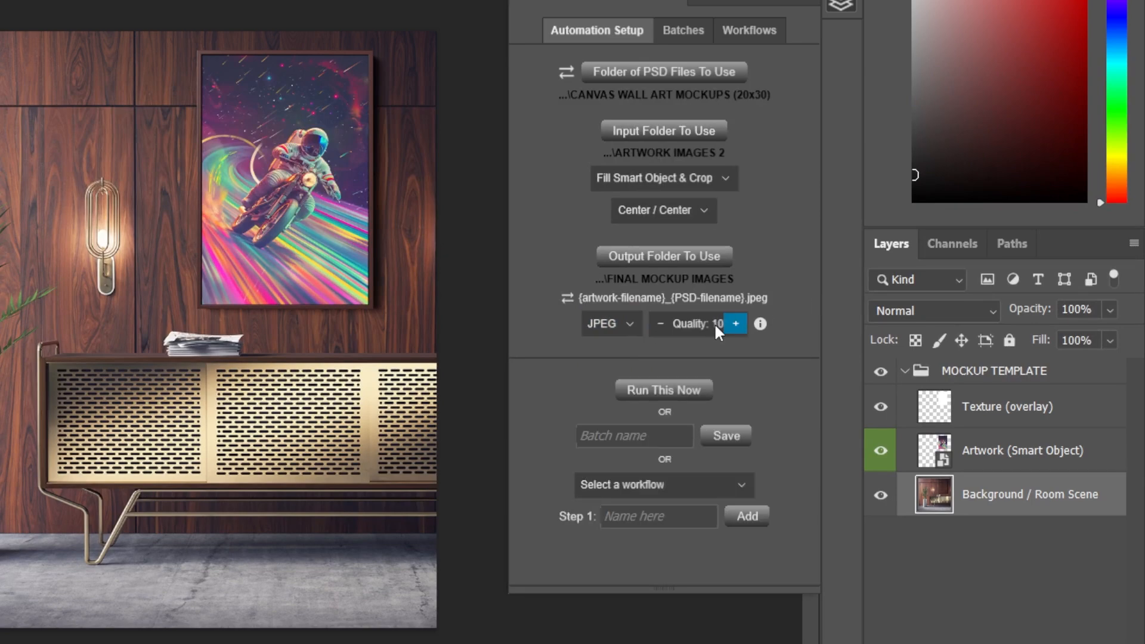
Try WEBP as the output format, lowering its quality to 4 and raising it to 10
click(610, 323)
click(609, 551)
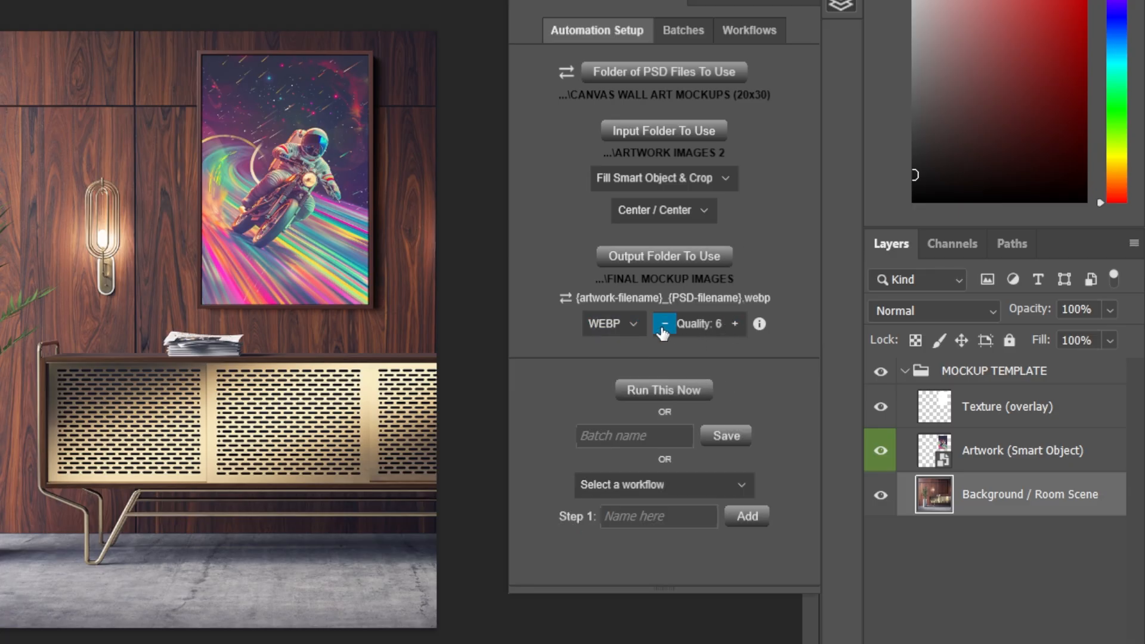
click(665, 325)
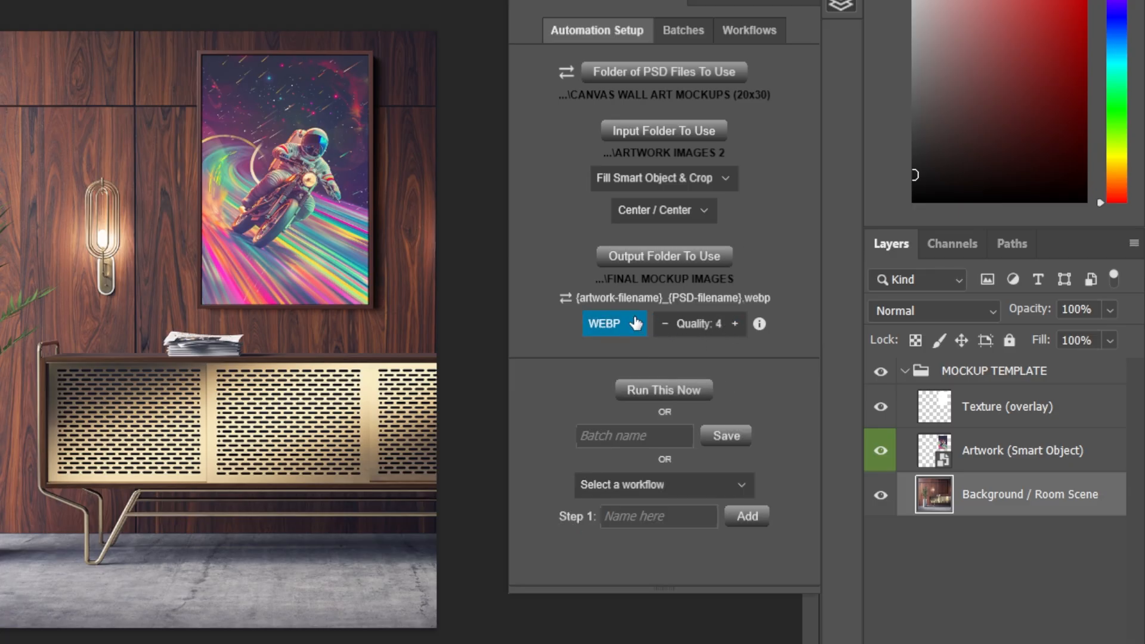
click(738, 327)
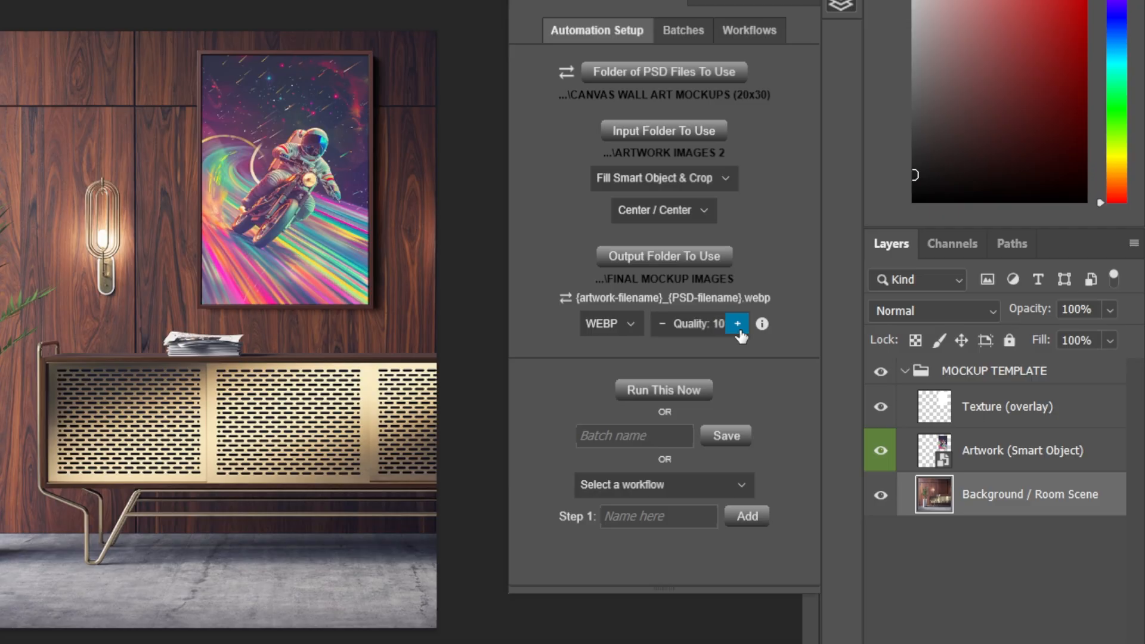
click(738, 328)
Try PSD and PSB as the output format for the mockups
click(605, 324)
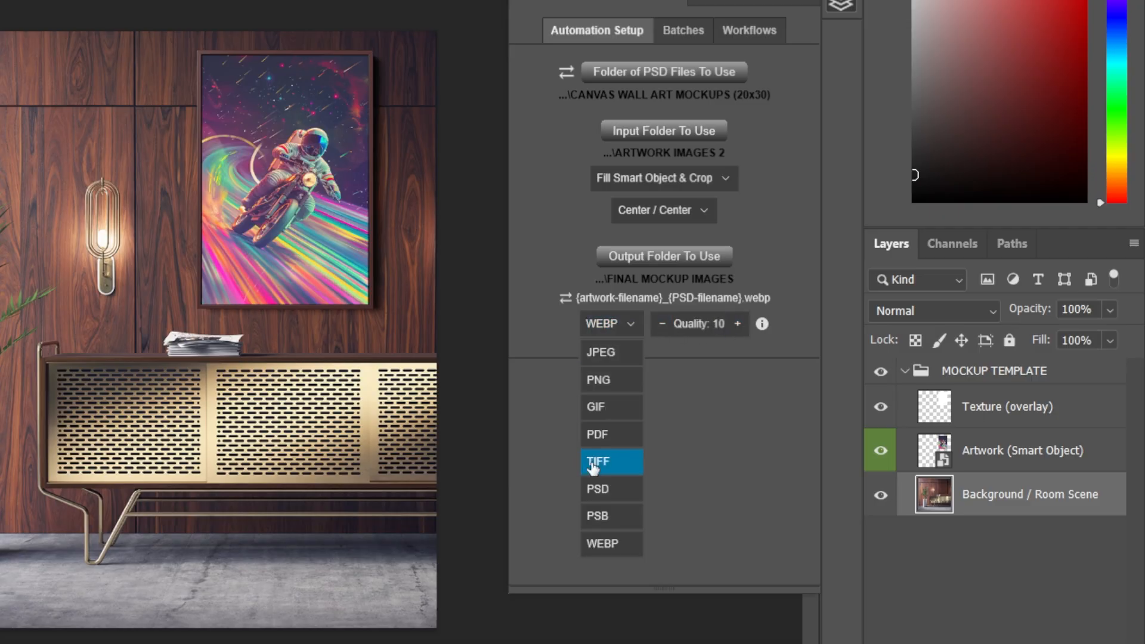
click(621, 496)
click(605, 324)
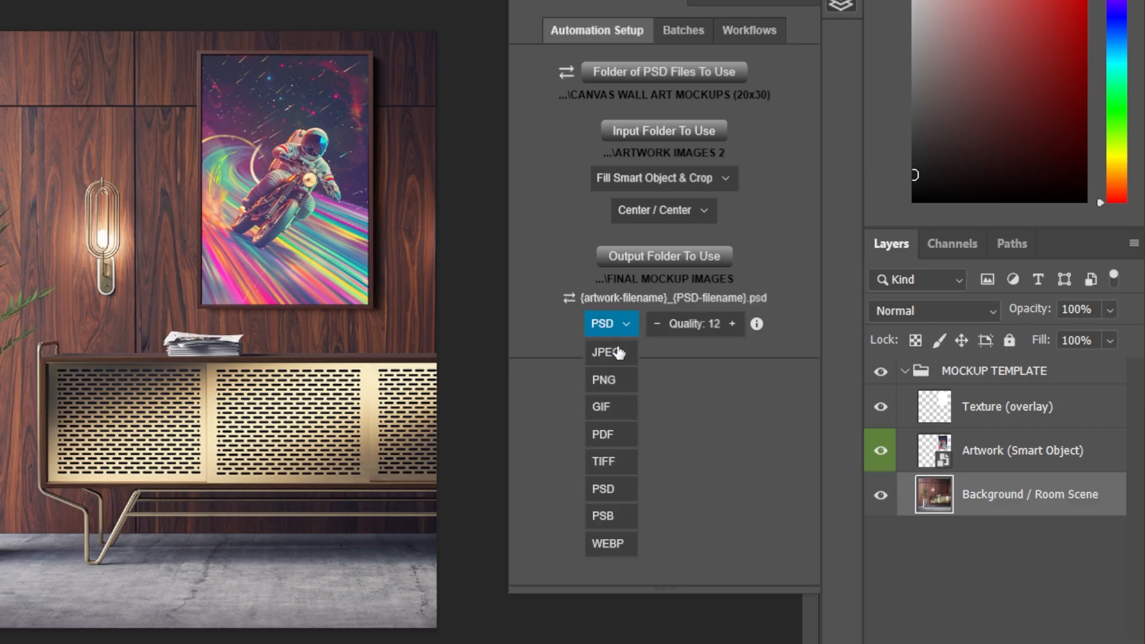
click(605, 516)
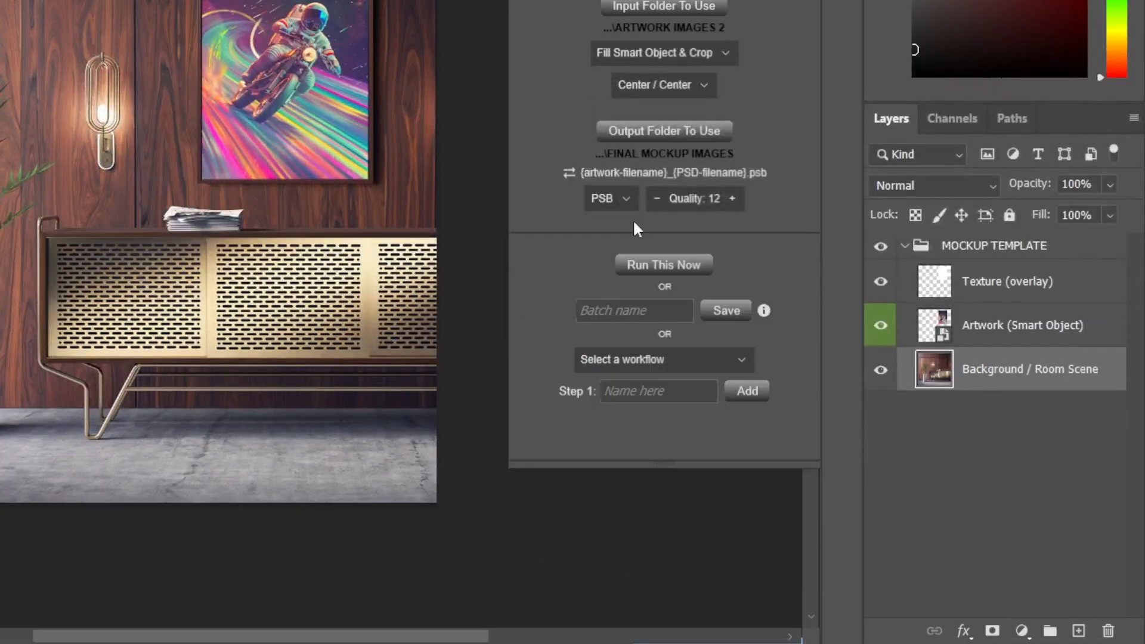
Try TIFF as the output format and restore JPEG
click(620, 199)
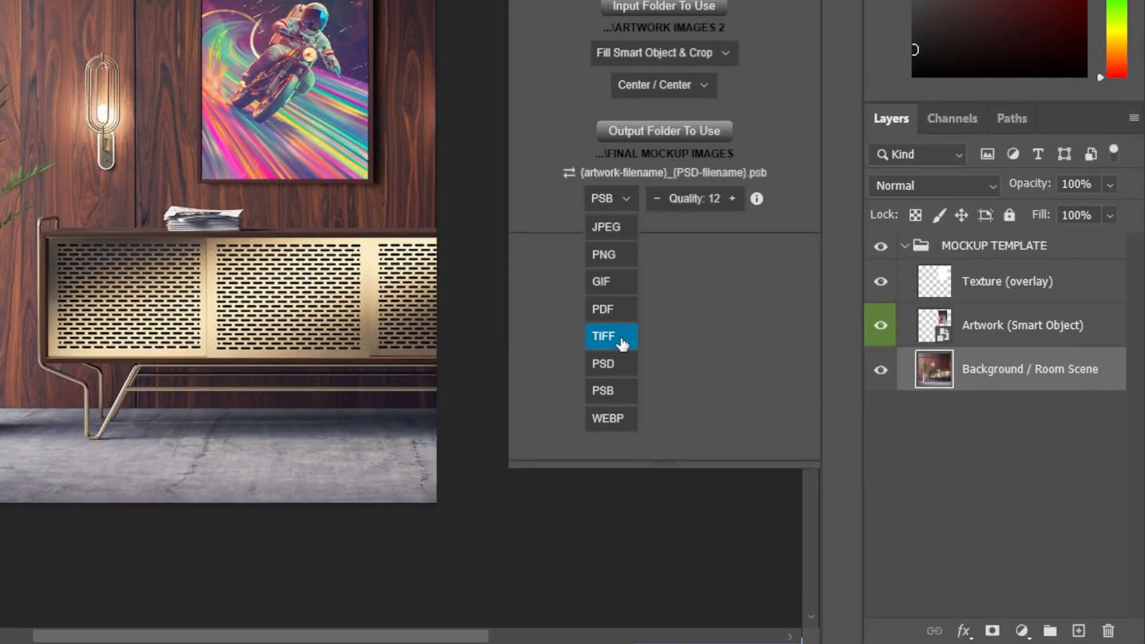
click(619, 335)
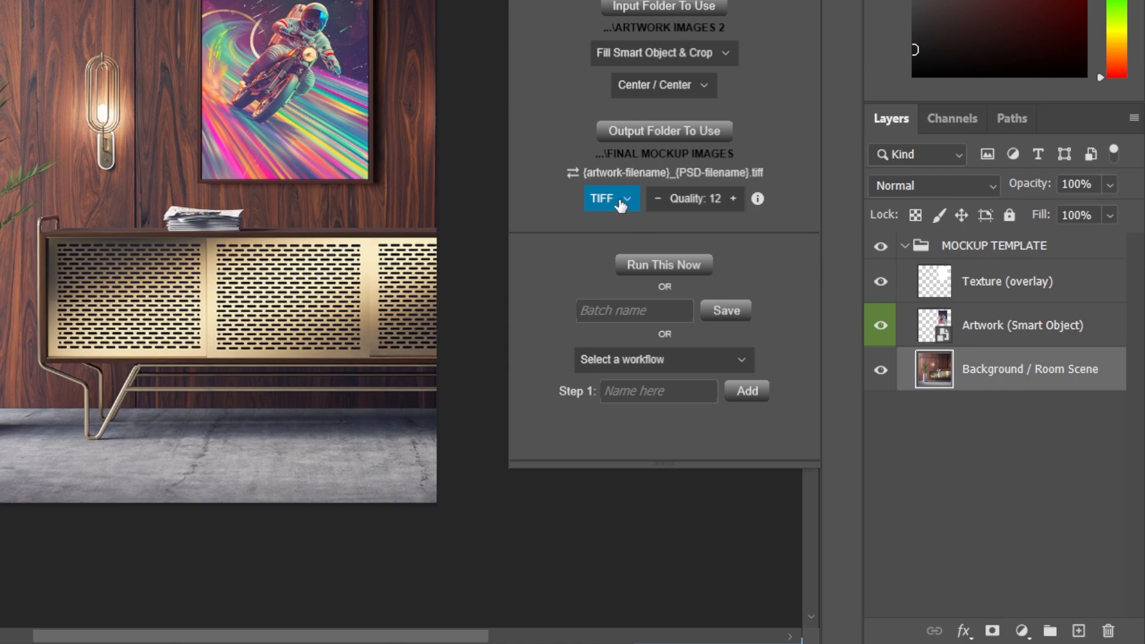
click(620, 203)
click(613, 225)
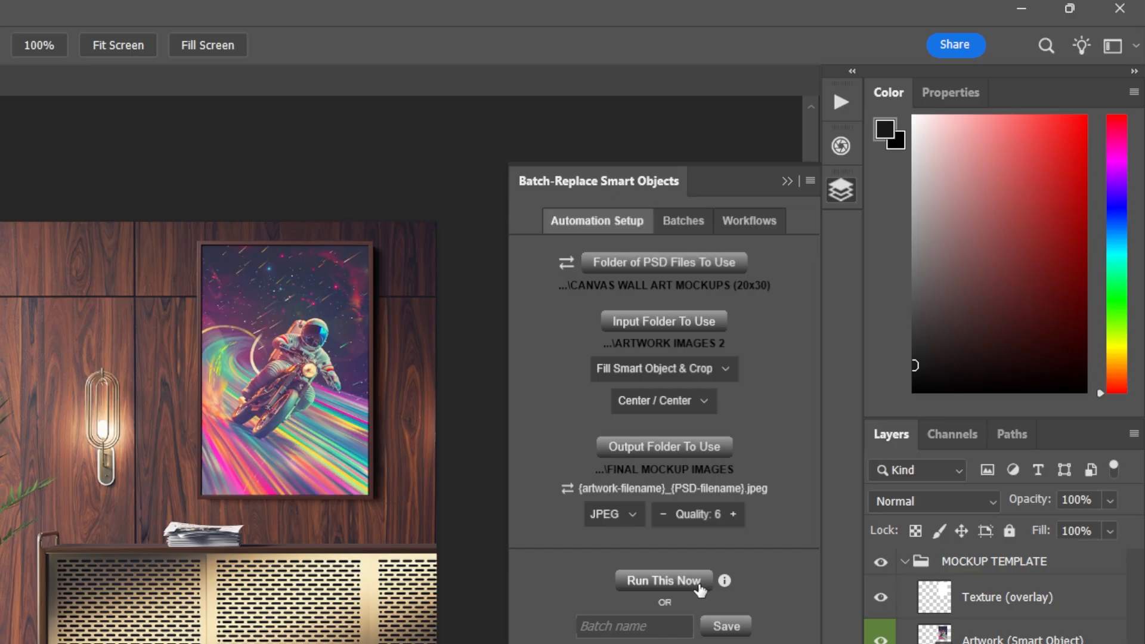
Swap the output naming order so the PSD filename comes before the artwork filename
click(568, 490)
click(568, 490)
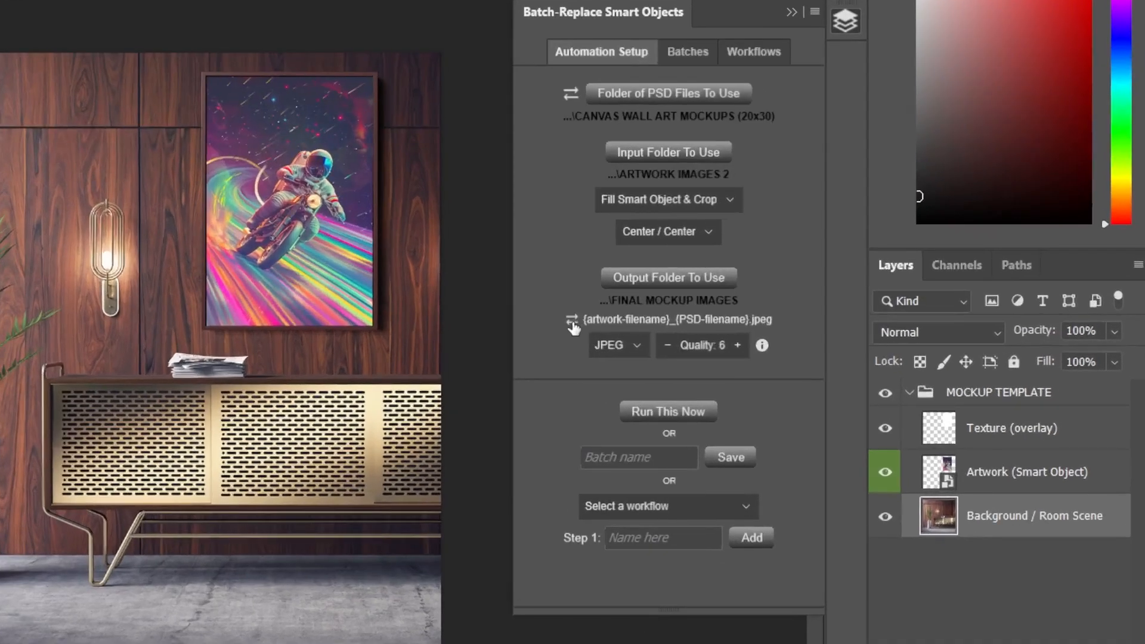
click(760, 329)
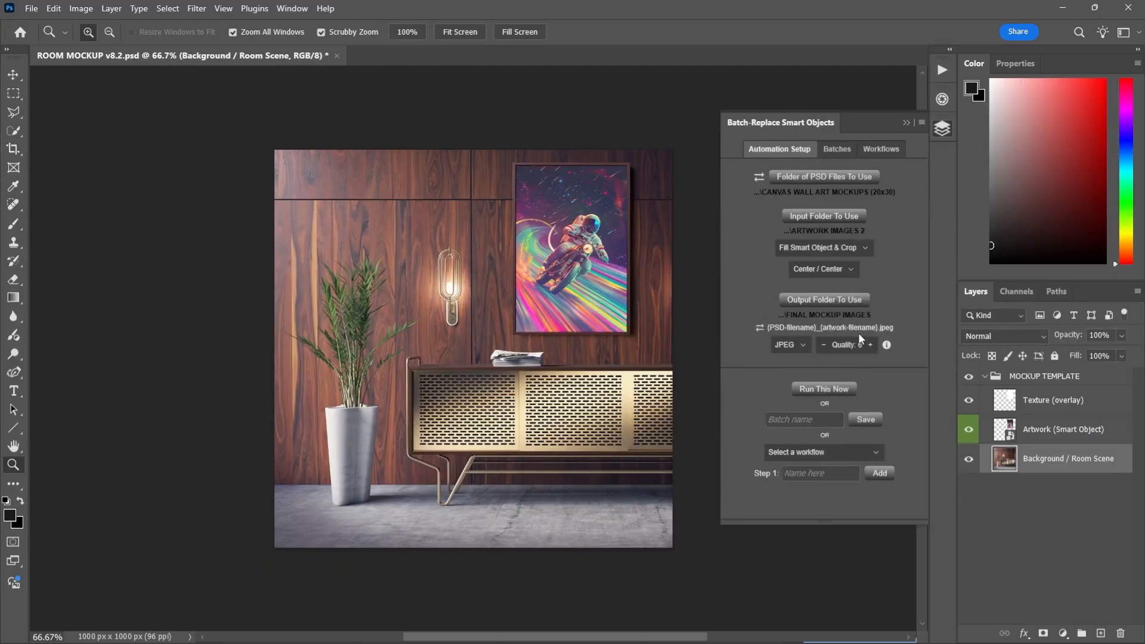
Switch to File Explorer, open the FINAL MOCKUP IMAGES folder inside Mockup Automation and enlarge the thumbnails
key(alt+Tab)
key(alt+Tab)
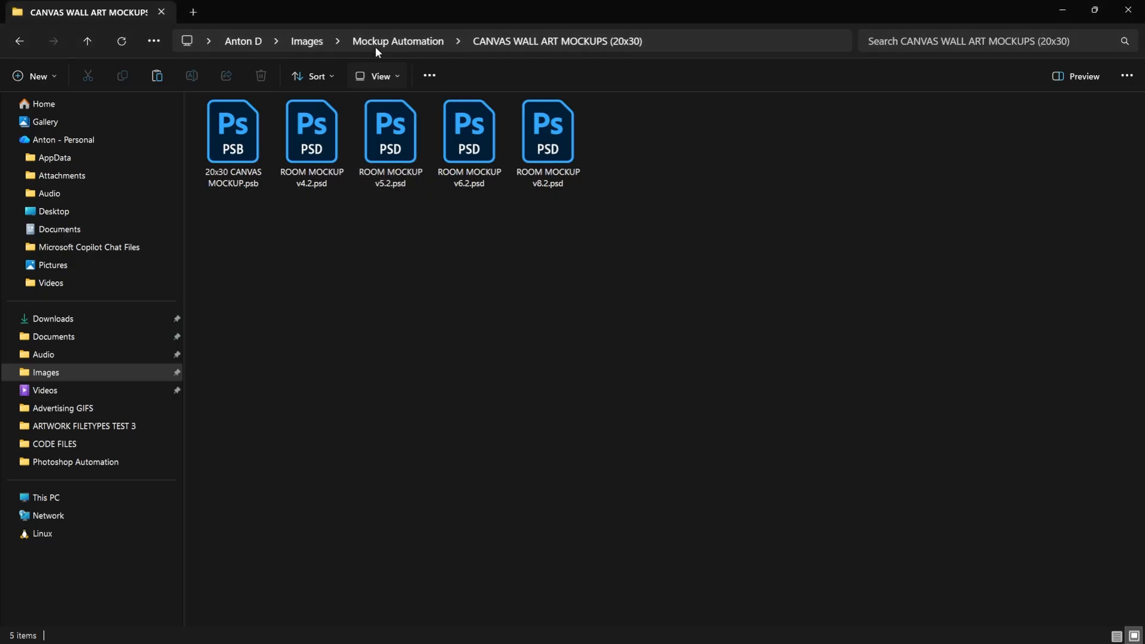
click(376, 46)
double_click(292, 153)
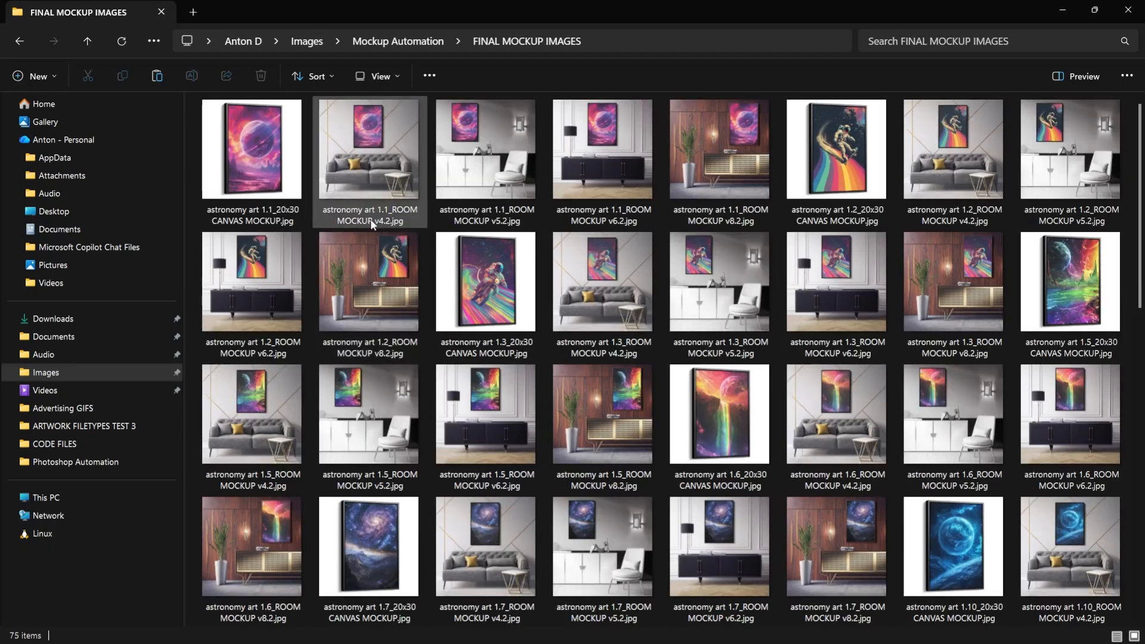
ctrl+scroll(557, 180, up, 3)
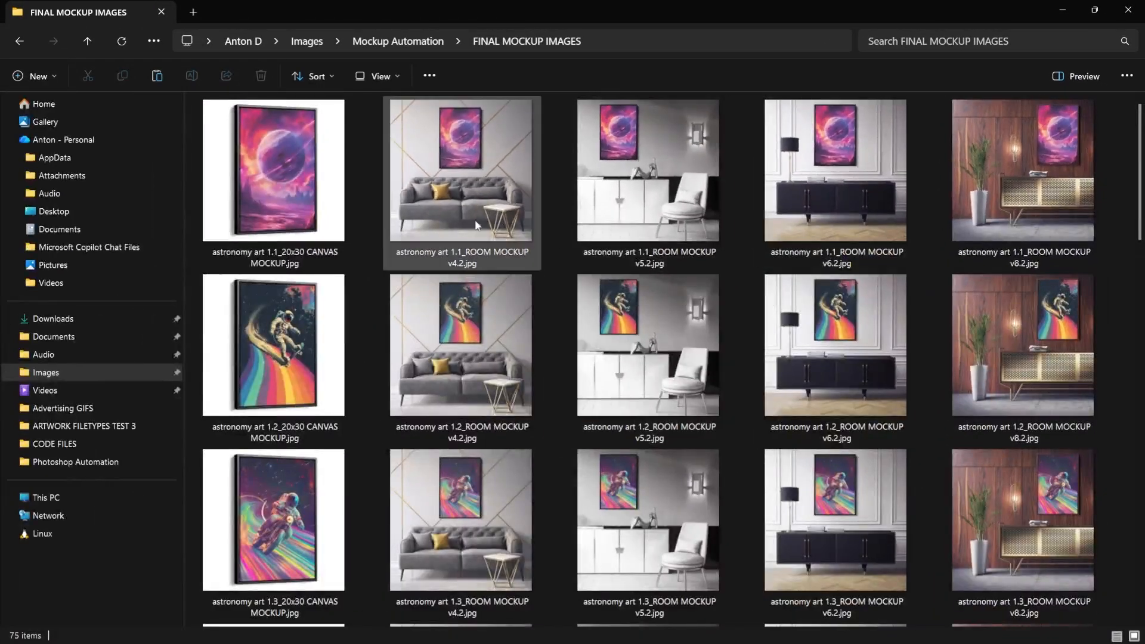
Select the five mockups of astronomy art 1.1 and those of astronomy art 1.2 in turn to review them
click(306, 181)
shift+click(964, 198)
click(310, 351)
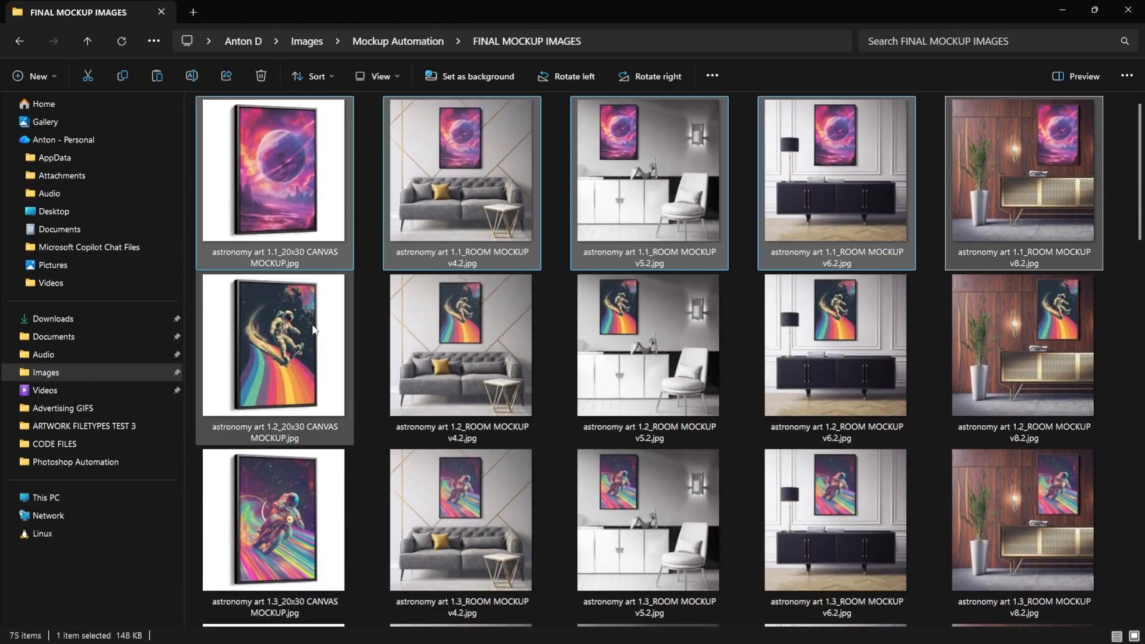
shift+click(957, 352)
Review the mockup sets of astronomy art 1.10 and 1.11 by selecting each row of files
scroll(957, 352, down, 9)
click(298, 190)
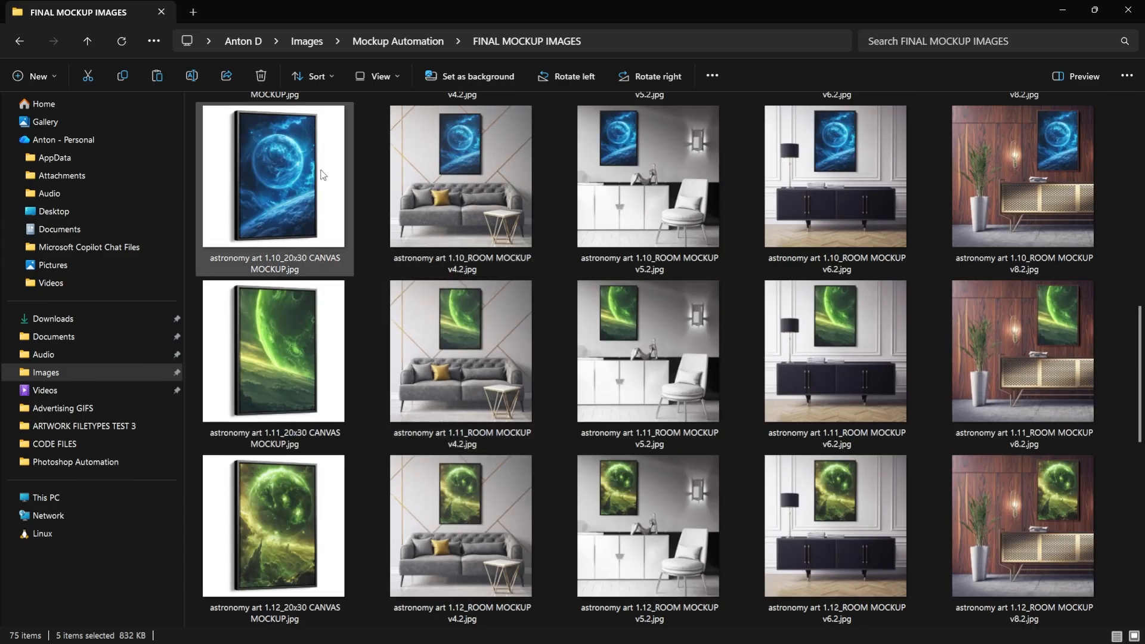
shift+click(978, 178)
drag(472, 203, 337, 310)
click(336, 311)
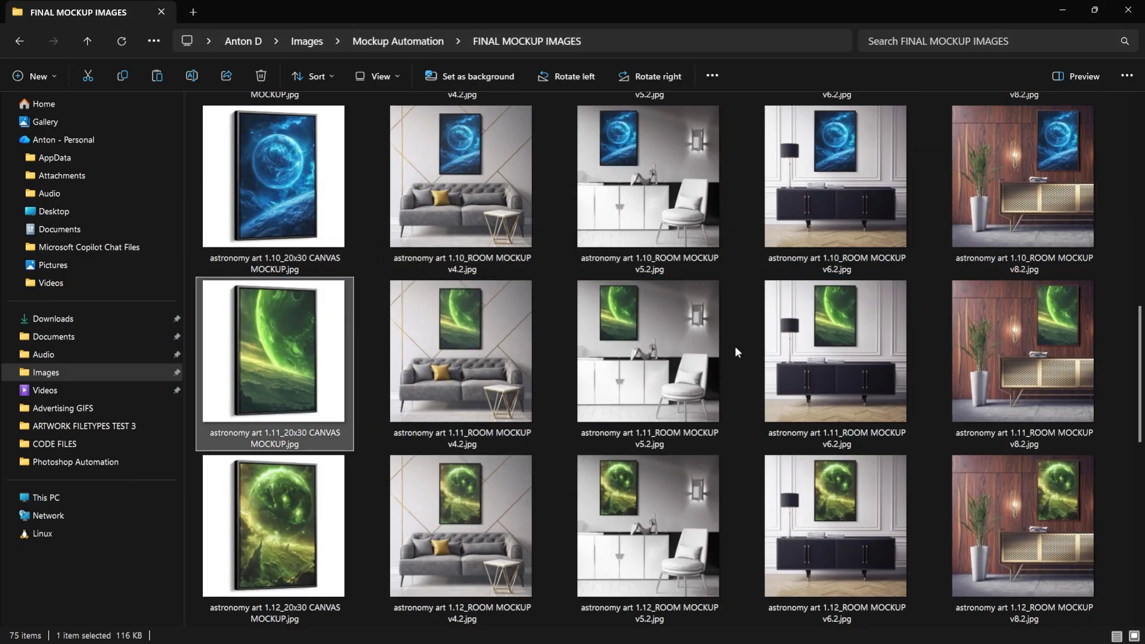
shift+click(1087, 373)
Review the mockup sets of astronomy art 1.12, 1.15 and 1.17 by selecting each row of files
scroll(841, 411, down, 5)
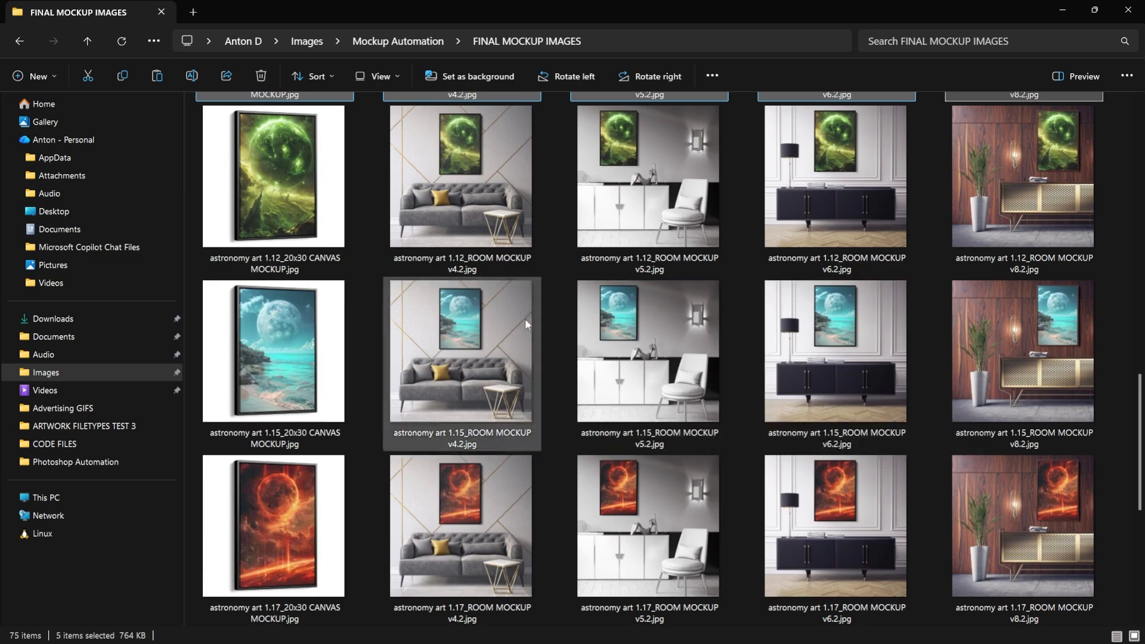
click(306, 195)
shift+click(1021, 210)
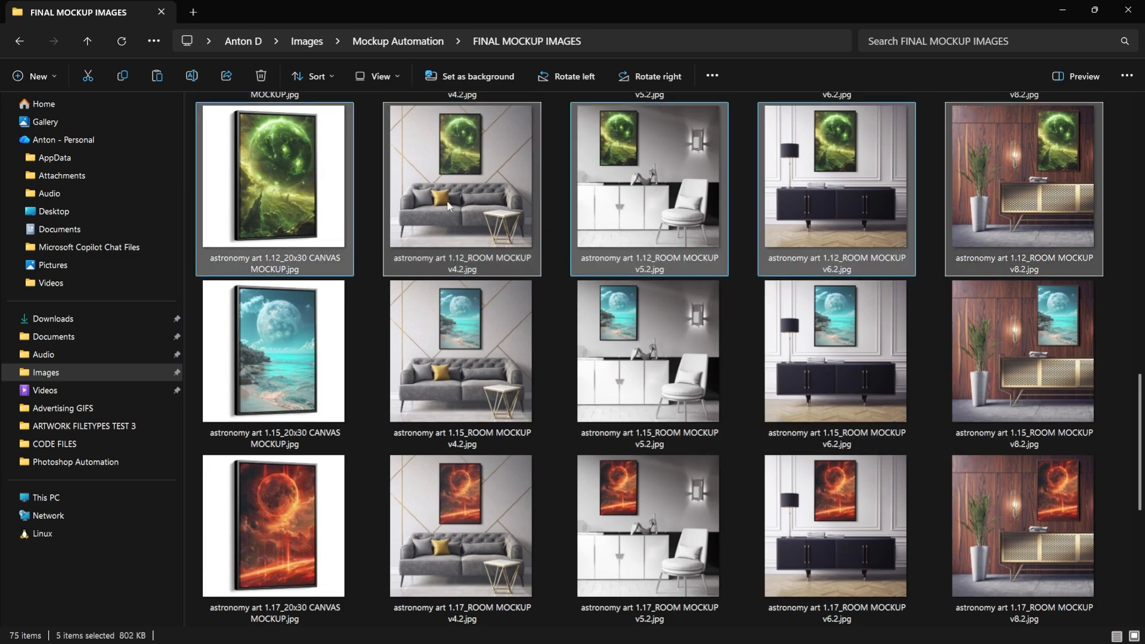
click(293, 361)
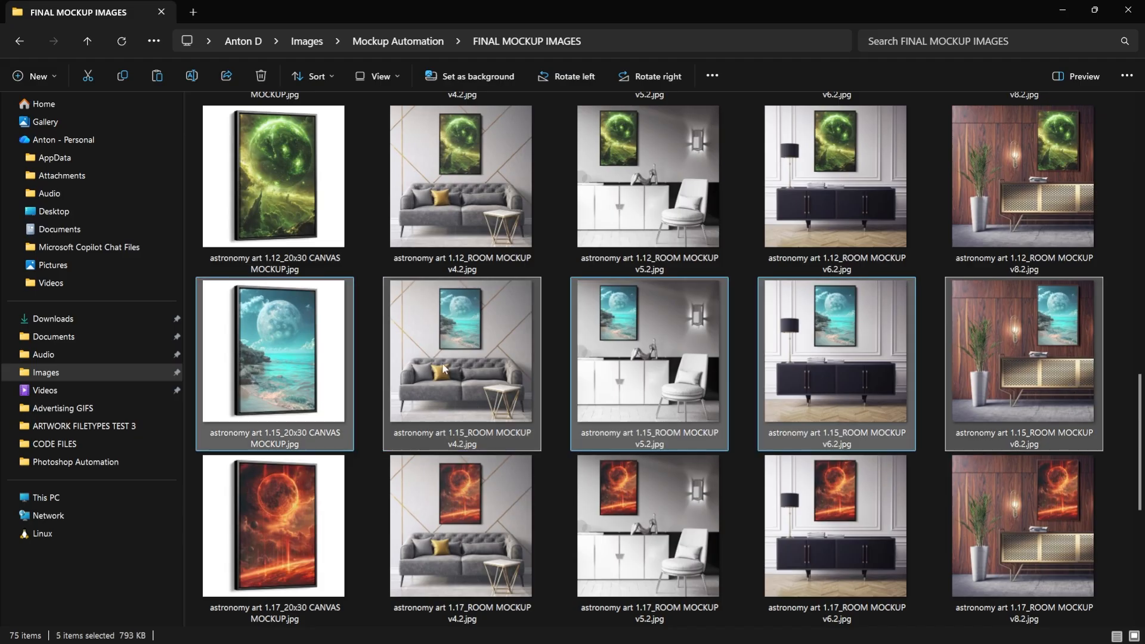
click(331, 524)
shift+click(972, 522)
scroll(835, 358, down, 2)
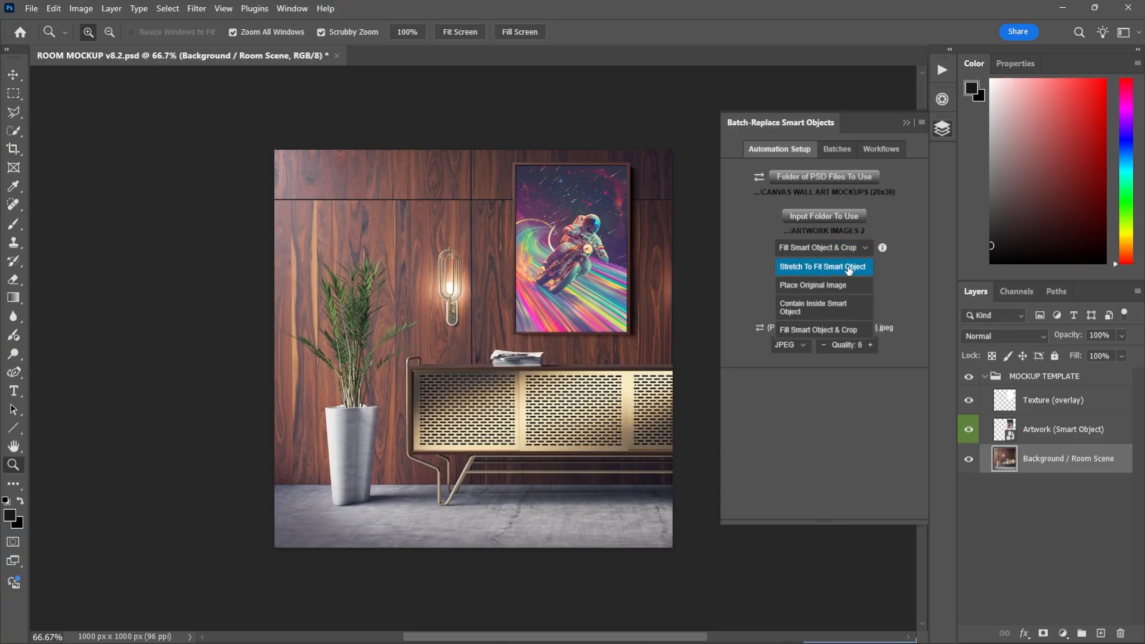
Back in Photoshop, set the image placement to Stretch To Fit Smart Object
click(849, 267)
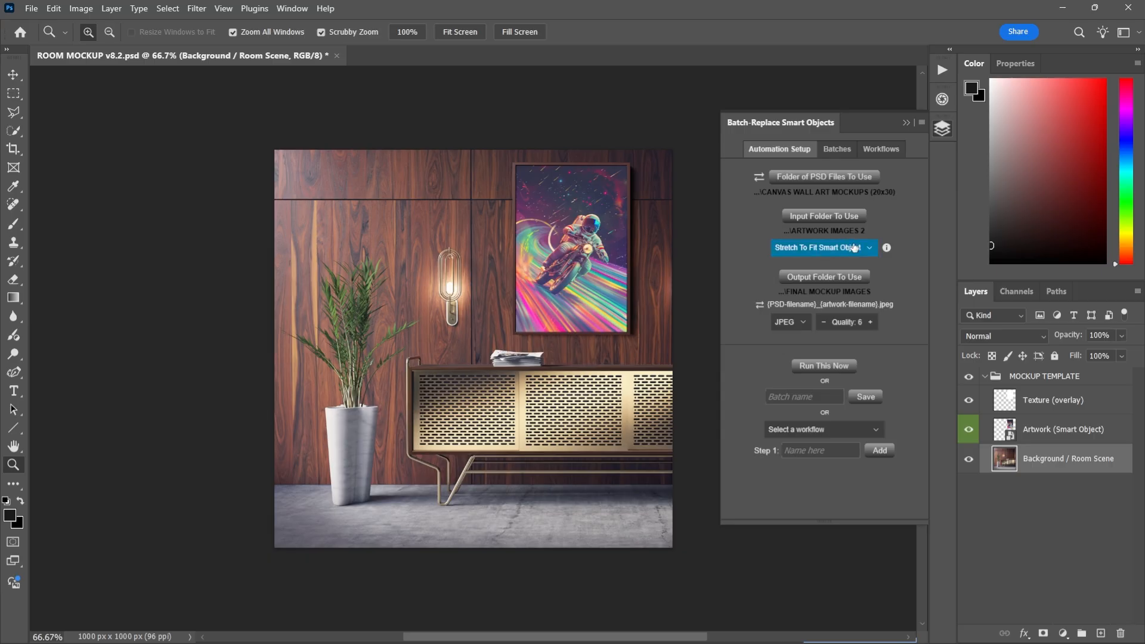
Run the configured batch replacement immediately and acknowledge its completion
click(829, 368)
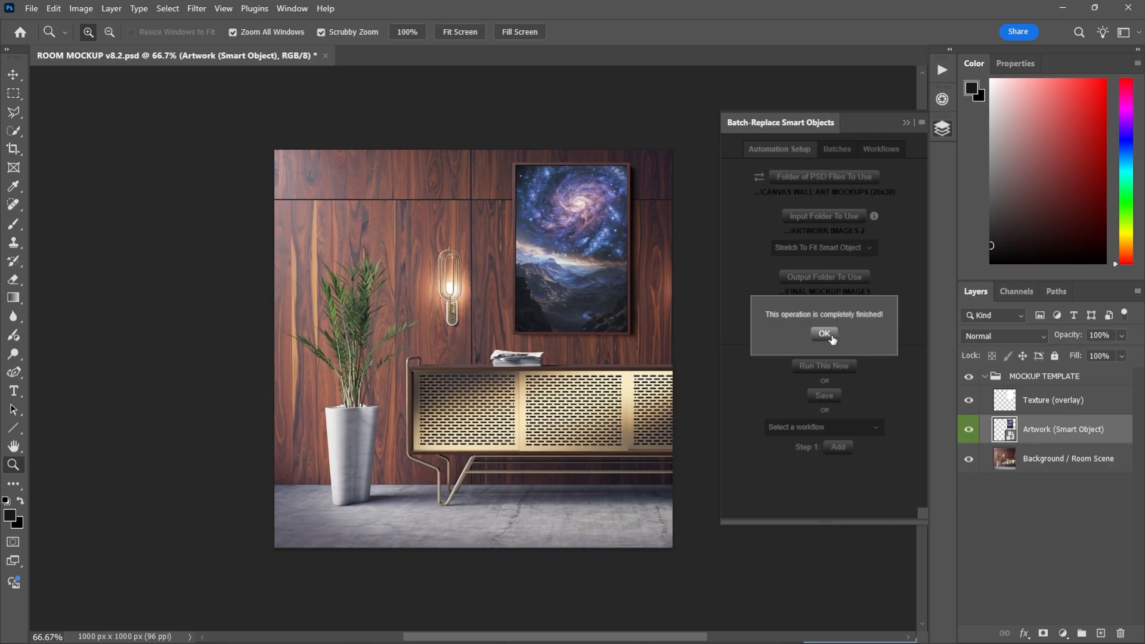
click(825, 334)
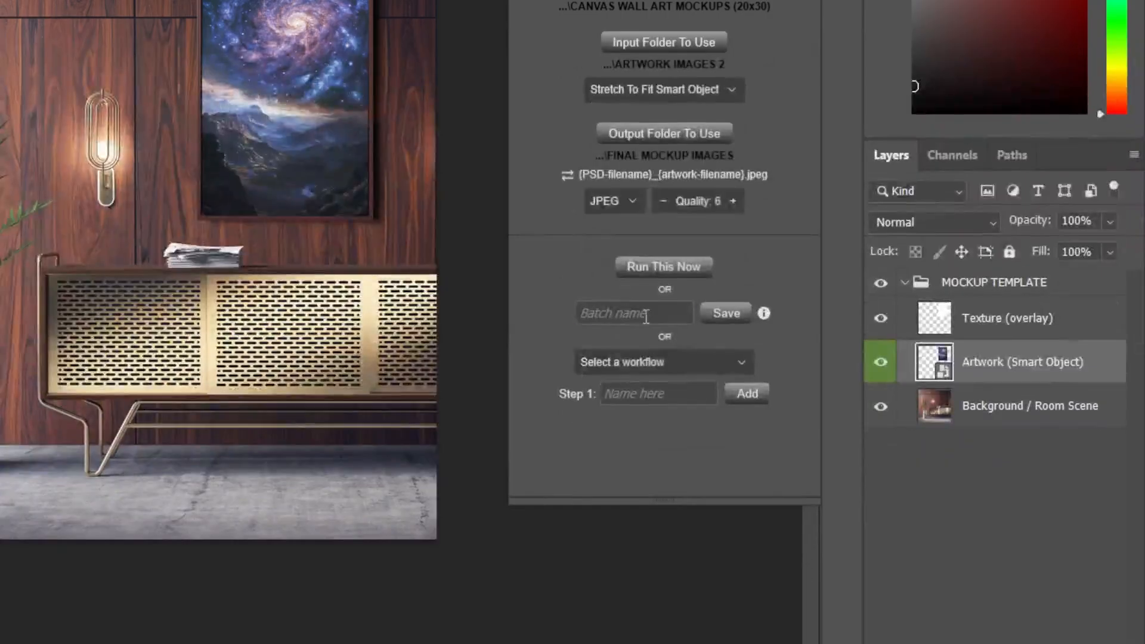
Save the current automation setup as a batch named canvas art mockups 1
click(641, 594)
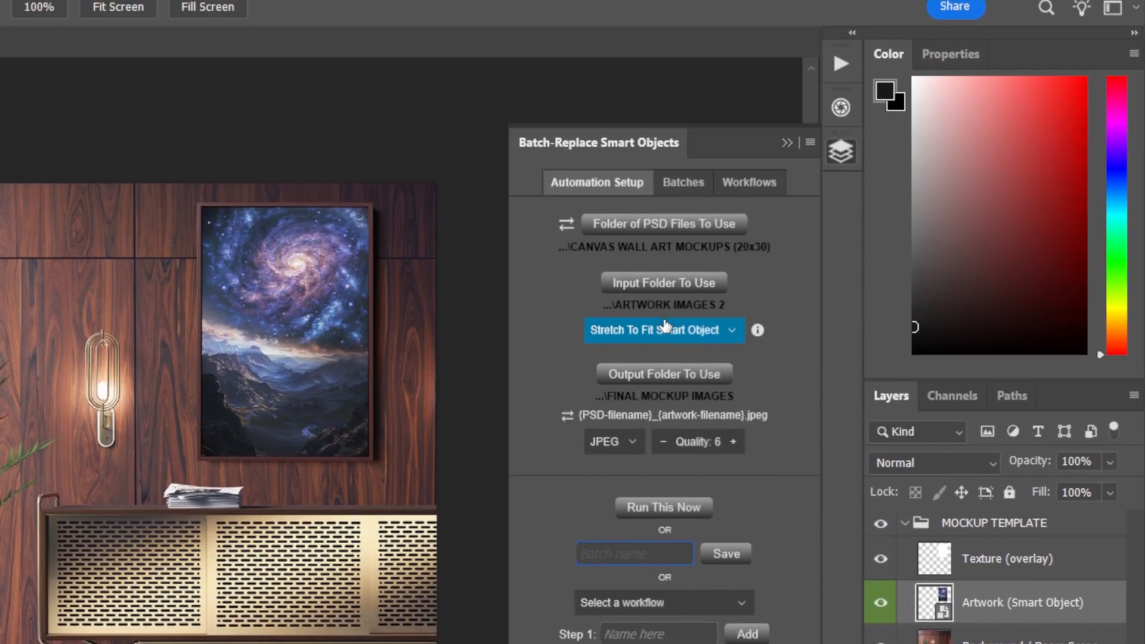
text(canvas )
text(art mockups 1)
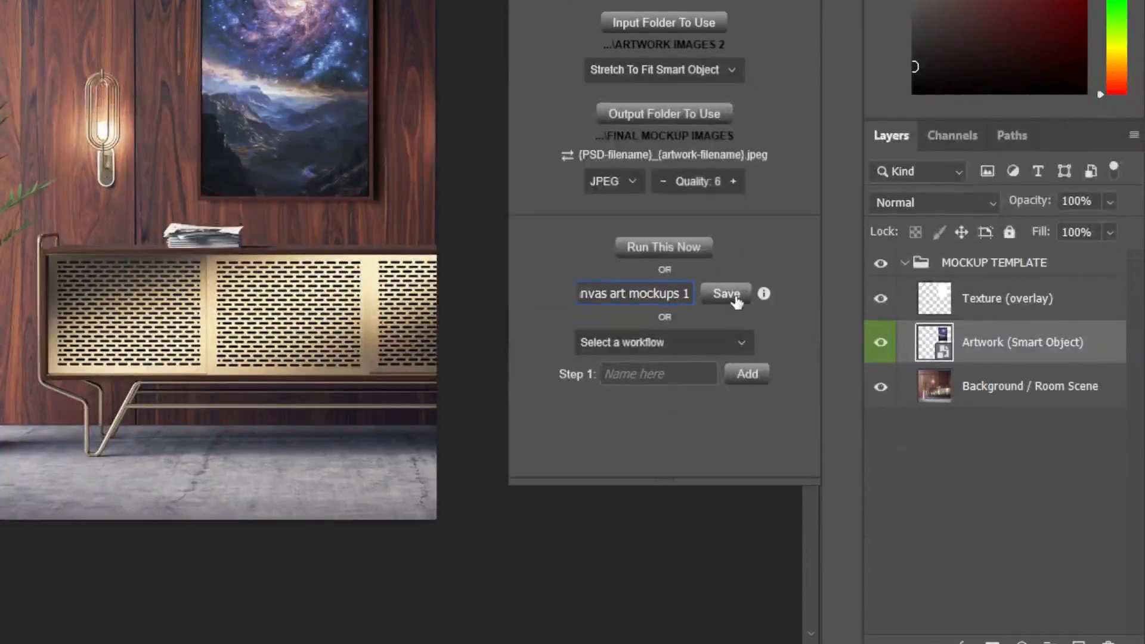
click(737, 300)
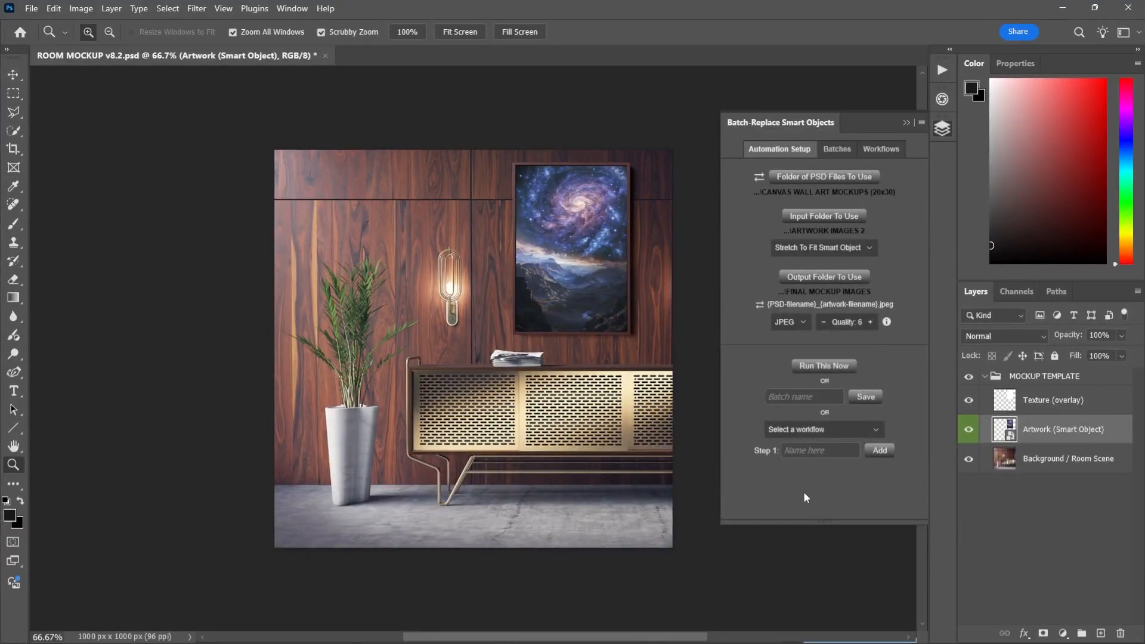
Create and save a new workflow named ECOMMERCE MOCKUPS
click(811, 429)
click(810, 446)
click(811, 454)
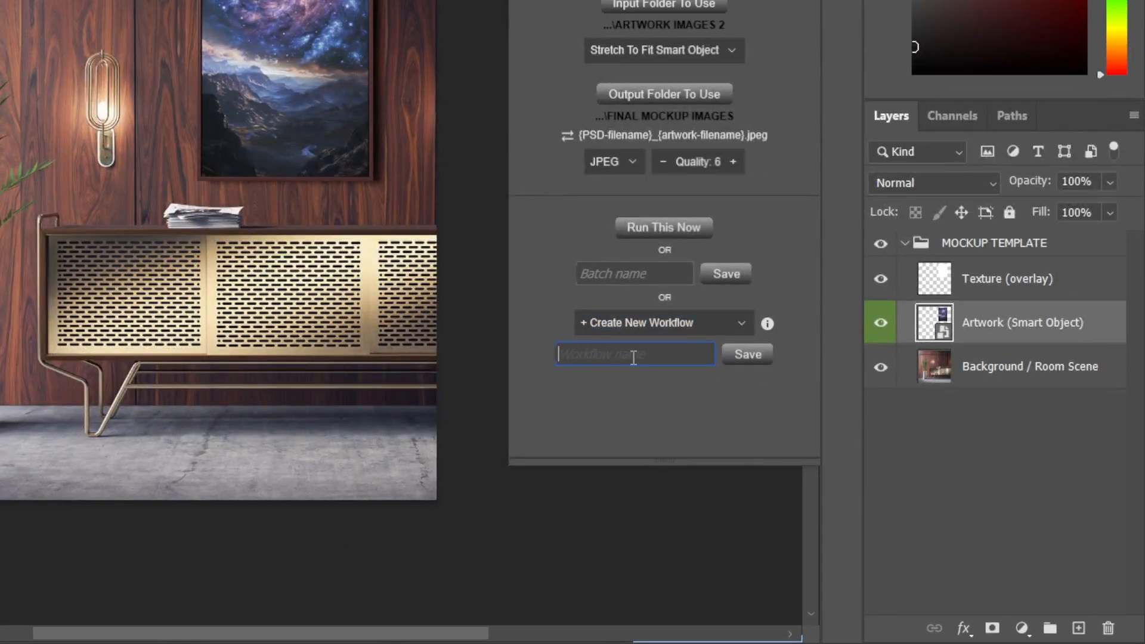
text(ECOMMERCE MOCKUPS)
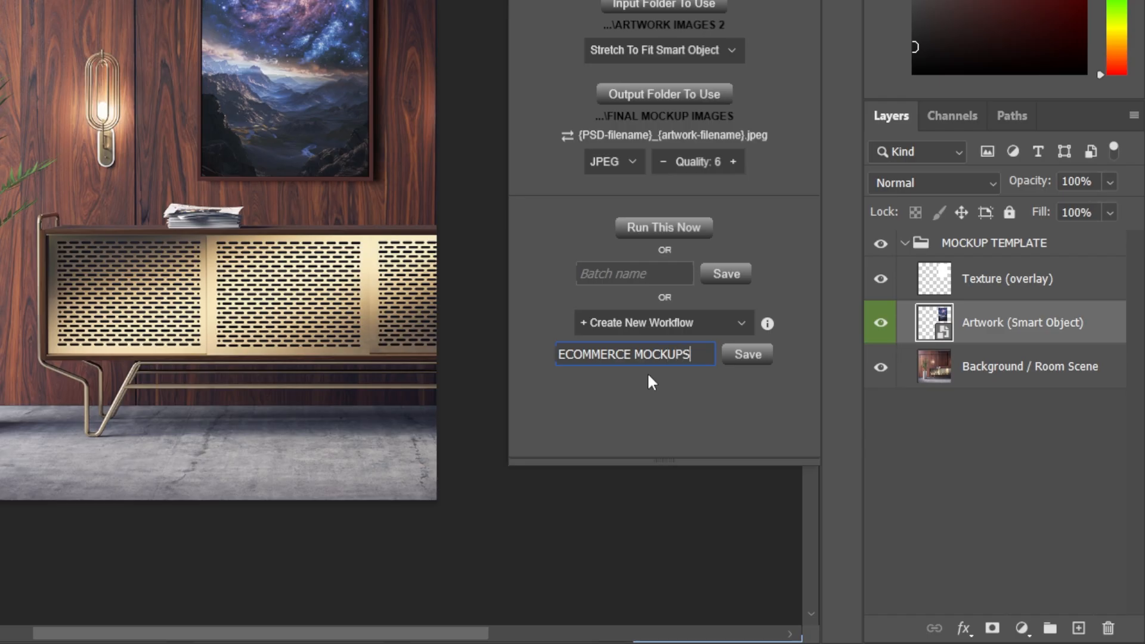
click(748, 354)
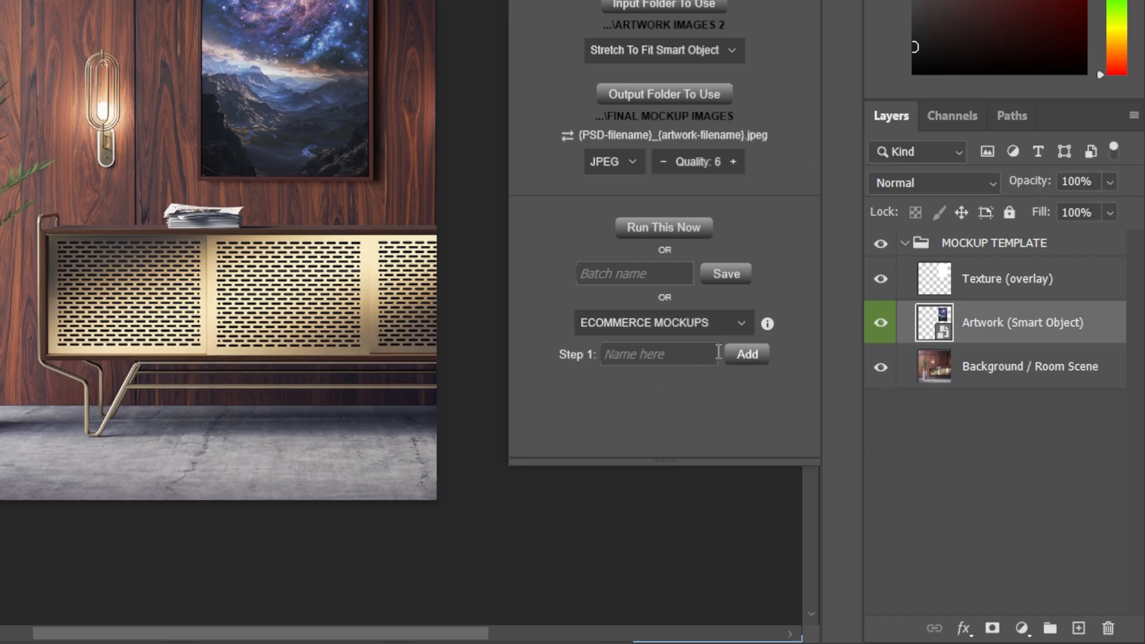
Add the current setup to the ECOMMERCE MOCKUPS workflow as step 1, named canvas art mockups
click(658, 356)
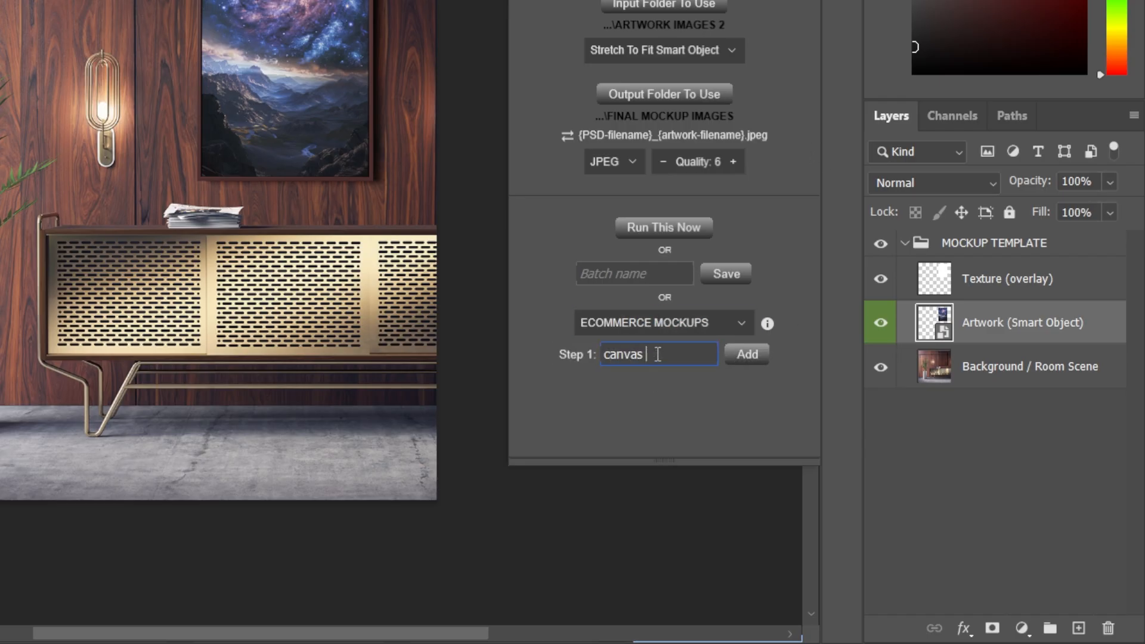
text(canvas art mockups)
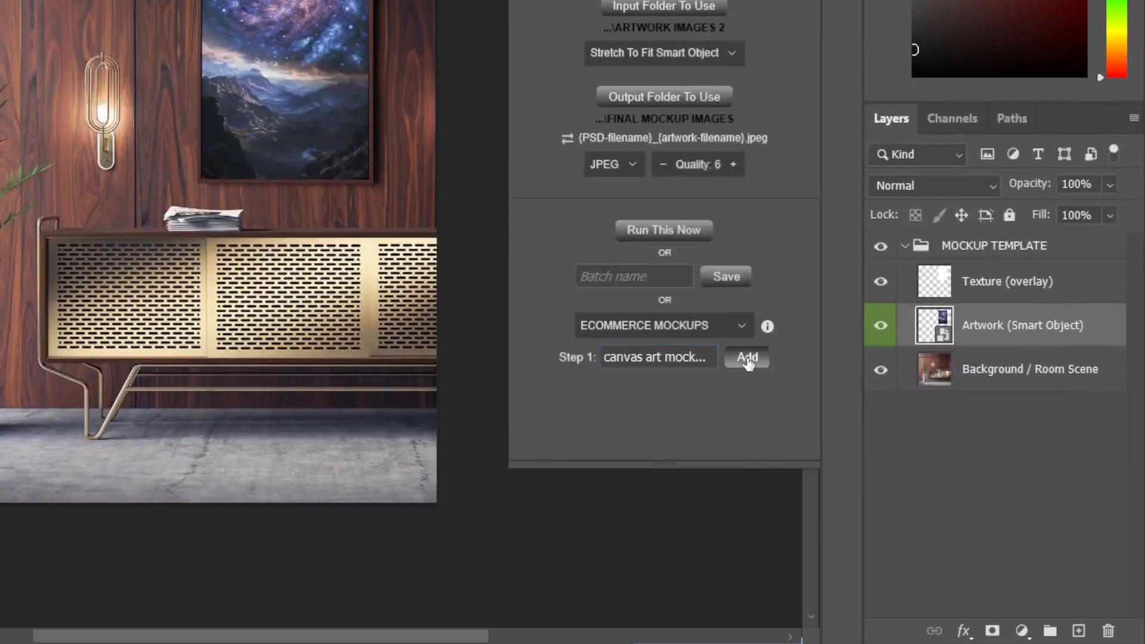
click(747, 355)
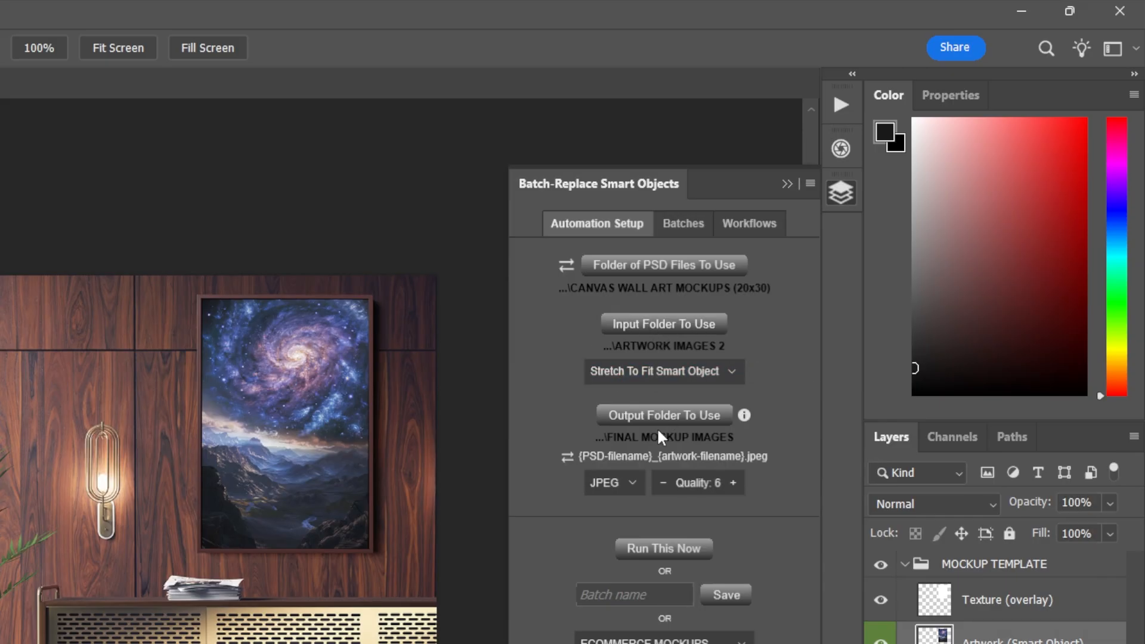
While choosing the PSD folder, create a folder named POSTER ART MOCKUPS (20x30) inside Mockup Automation
click(668, 263)
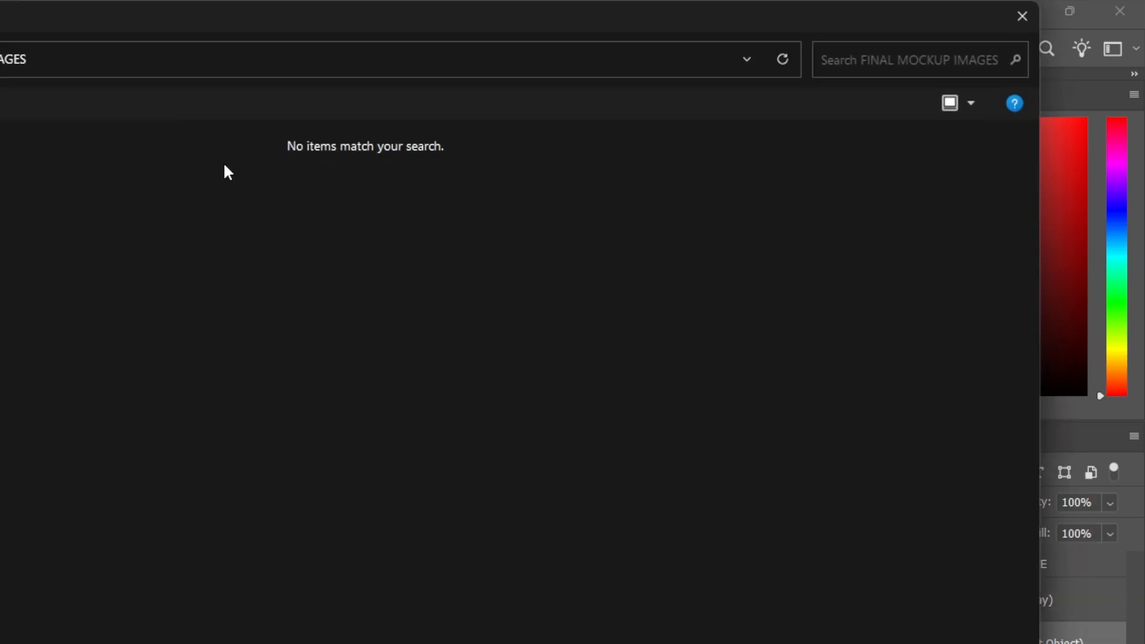
click(272, 40)
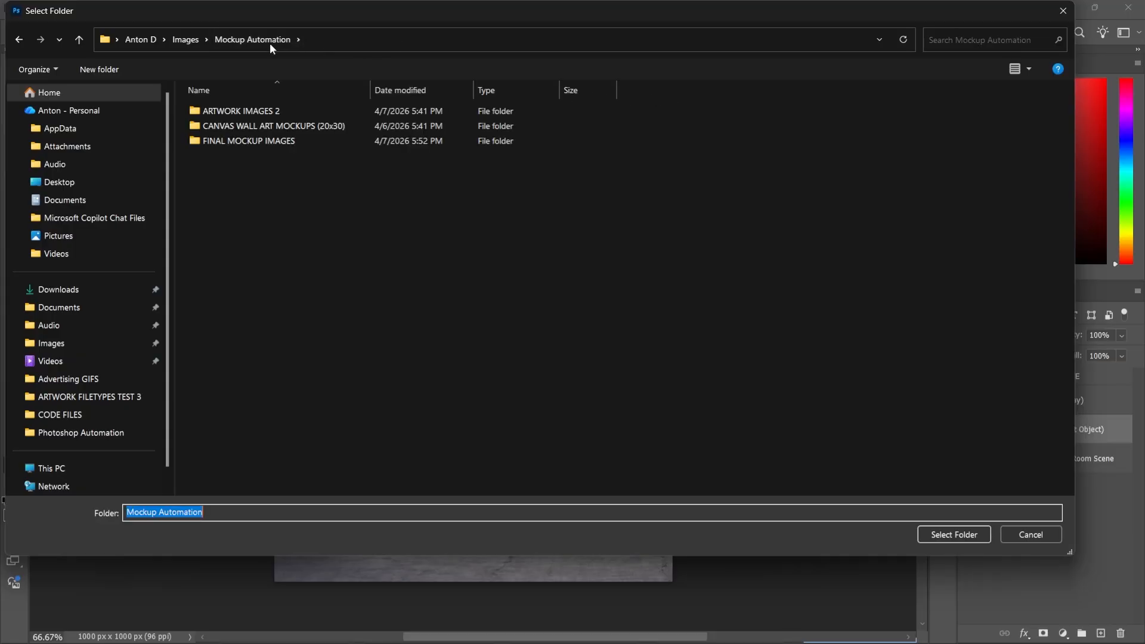
click(103, 70)
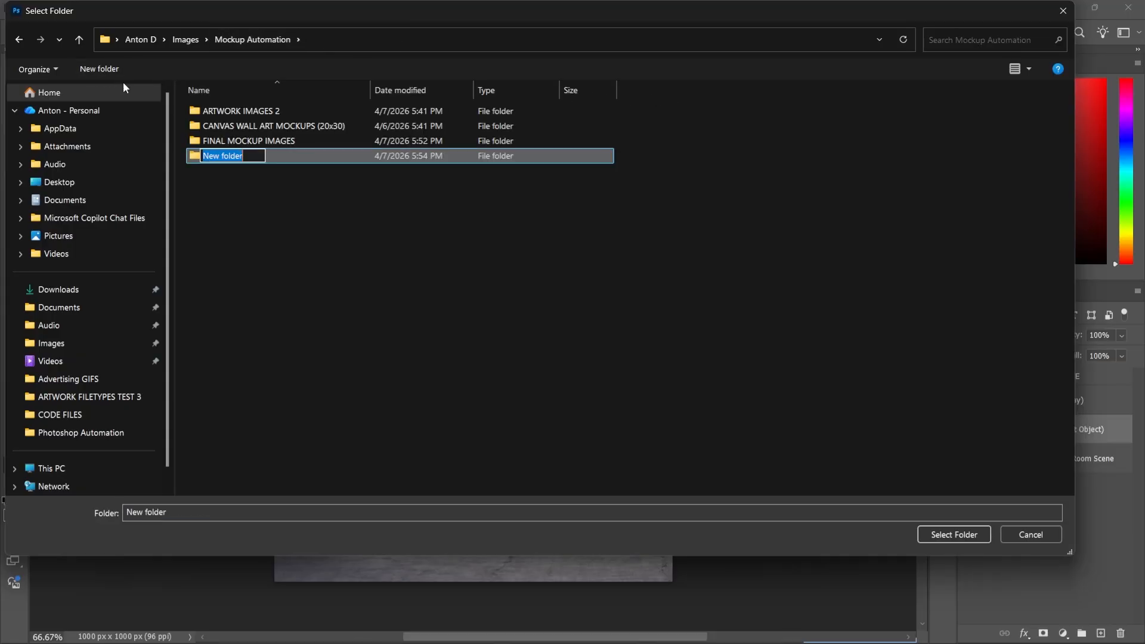
text(POSTER ART MOCKUPS (20x30)
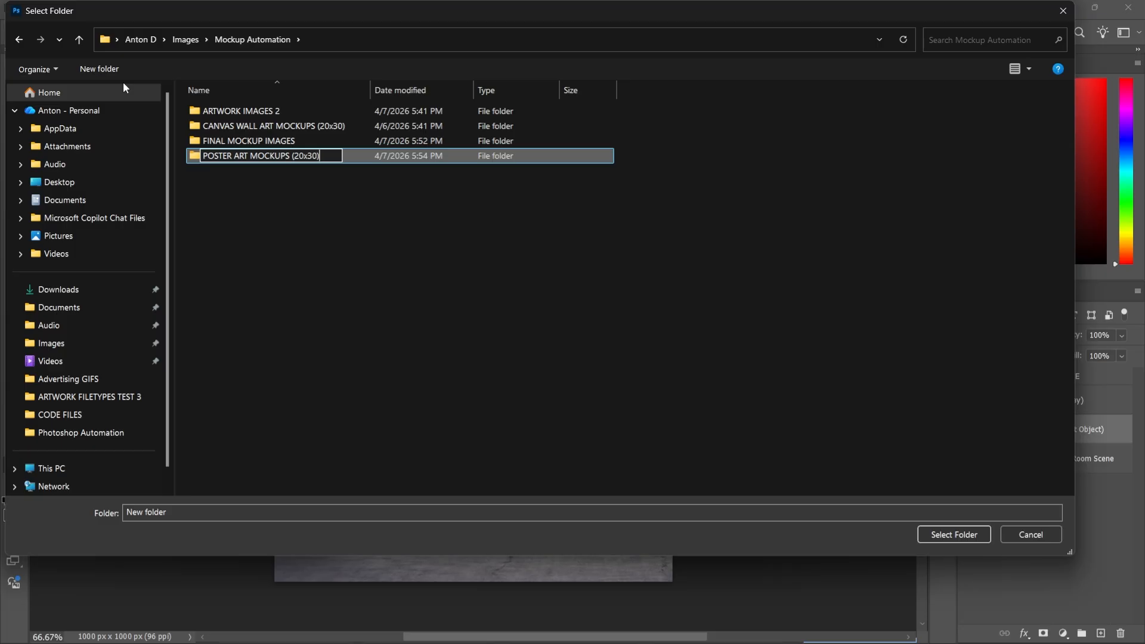
key(Return)
Use POSTER ART MOCKUPS (20x30) as the PSD folder and add the setup as workflow step 2, named poster art mockups
double_click(290, 155)
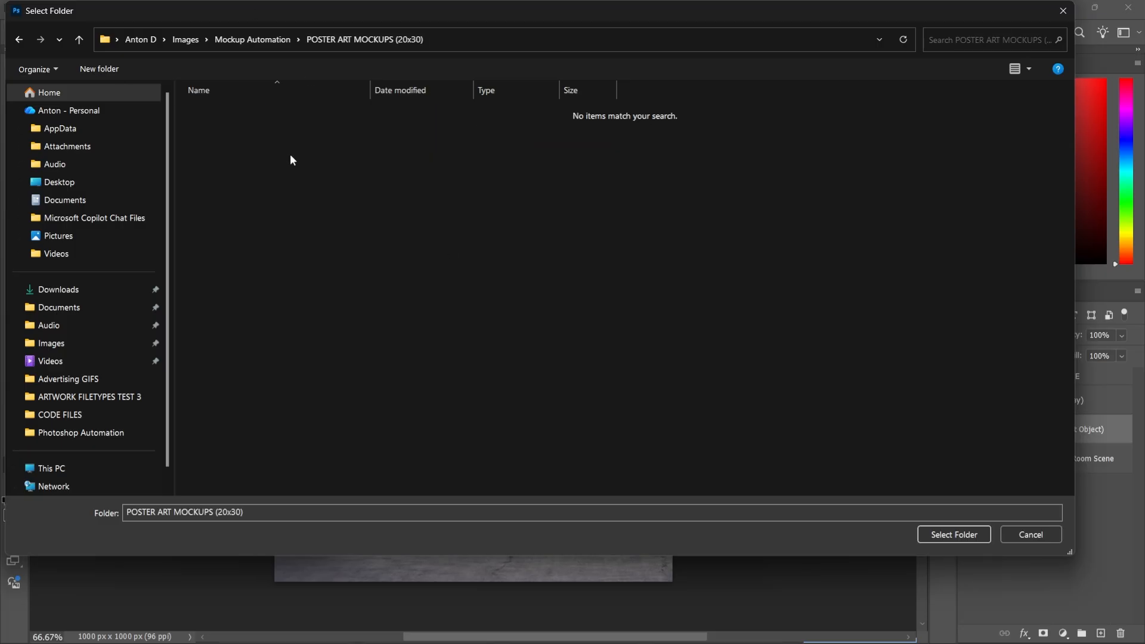
click(962, 536)
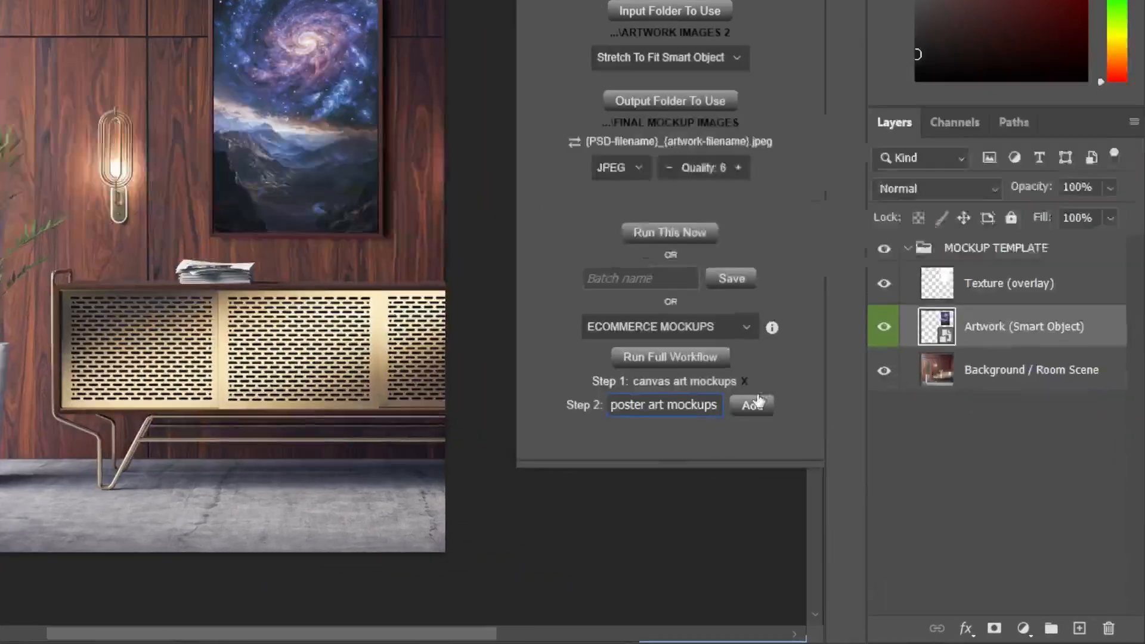
click(879, 483)
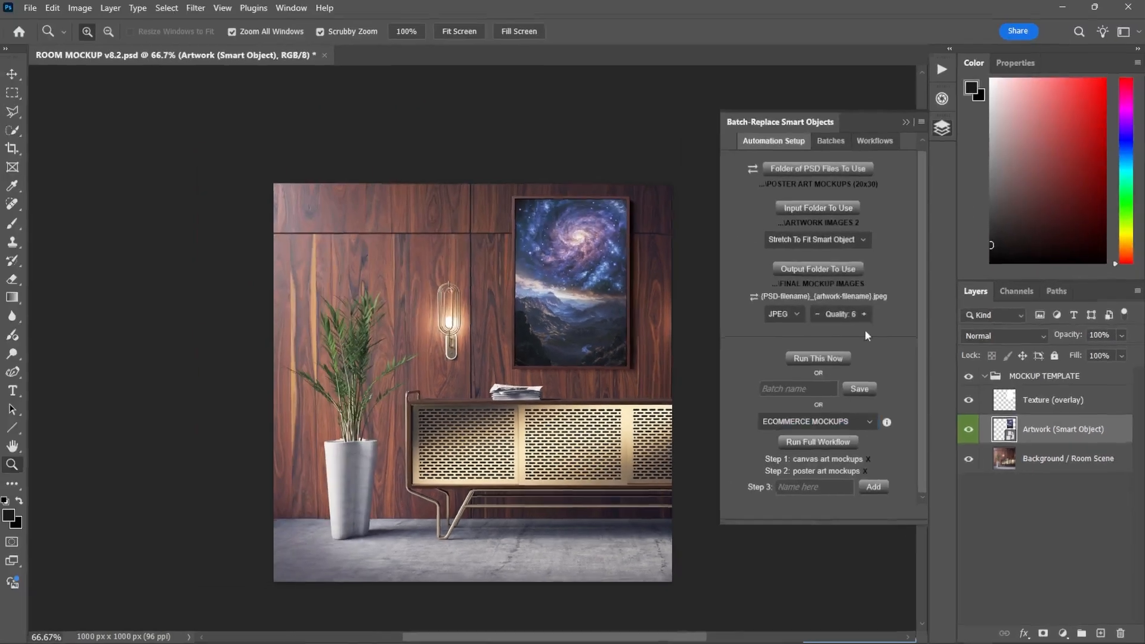
Examine the settings of both steps in the saved ECOMMERCE MOCKUPS workflow
click(879, 137)
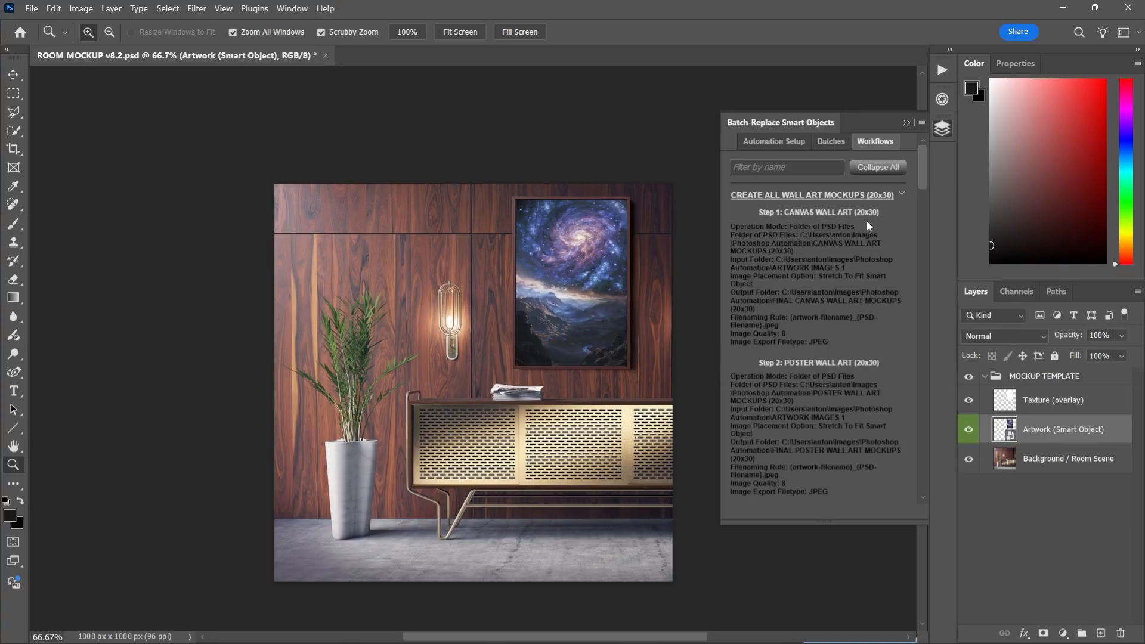
click(879, 170)
drag(923, 179, 868, 461)
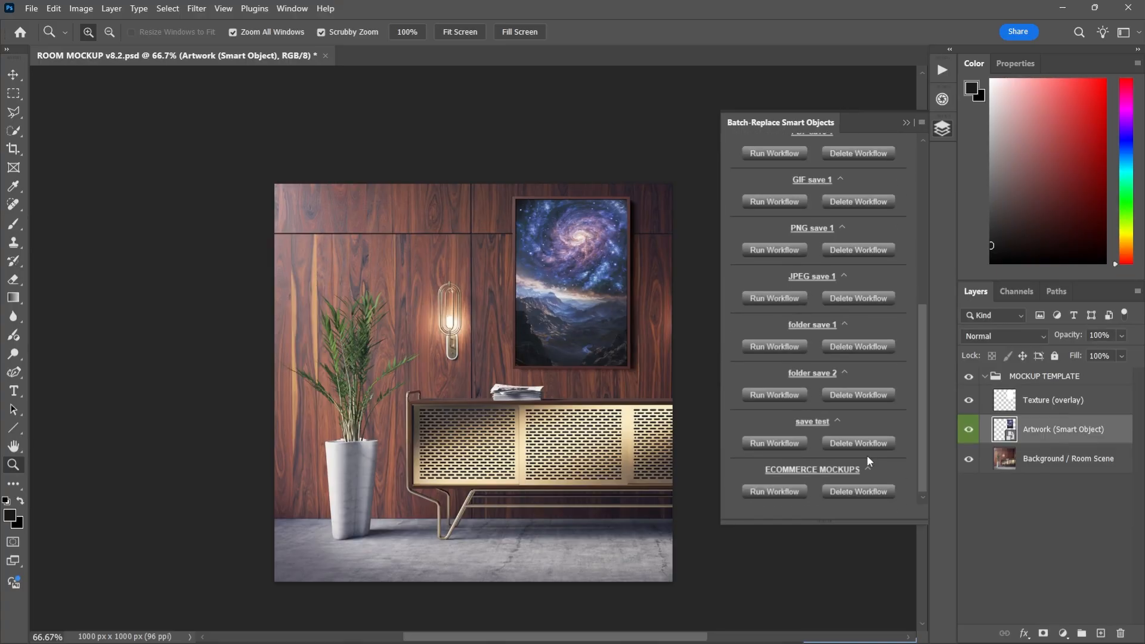
click(866, 471)
scroll(851, 486, down, 5)
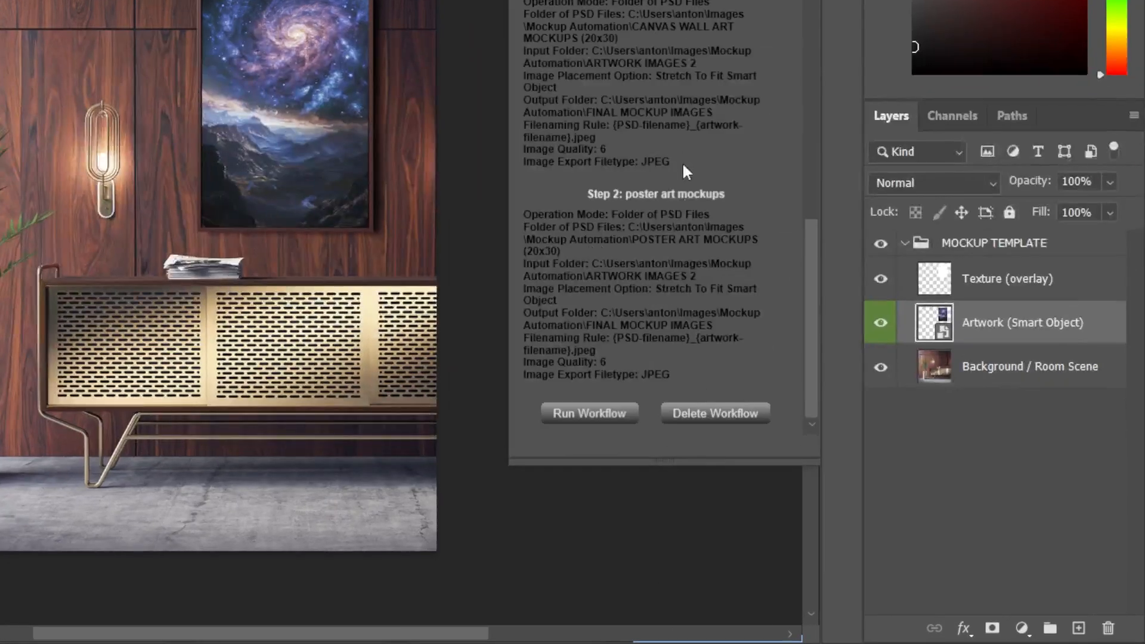
scroll(726, 484, up, 2)
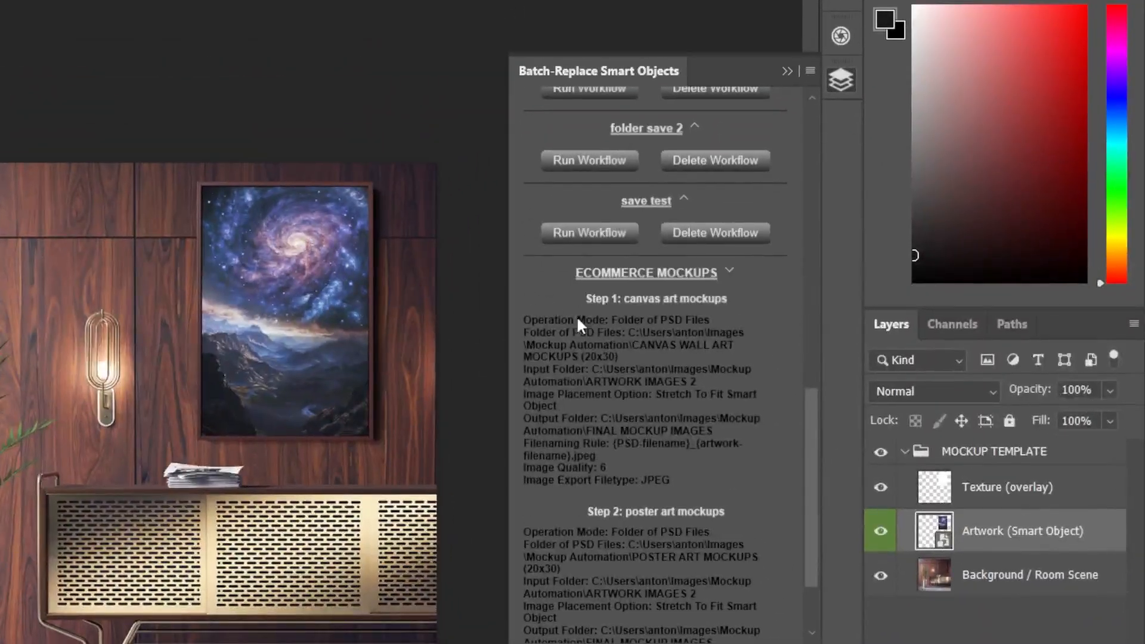
scroll(775, 471, down, 3)
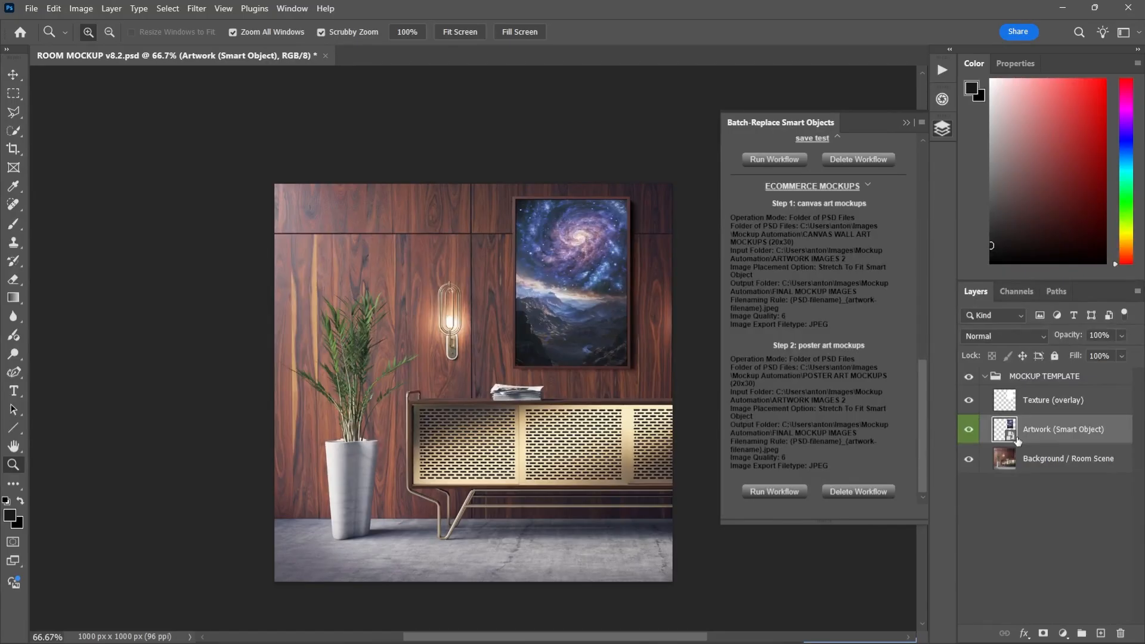
Open the contents of the Artwork (Smart Object) layer and the image astronomy art 1.2.png
double_click(1017, 440)
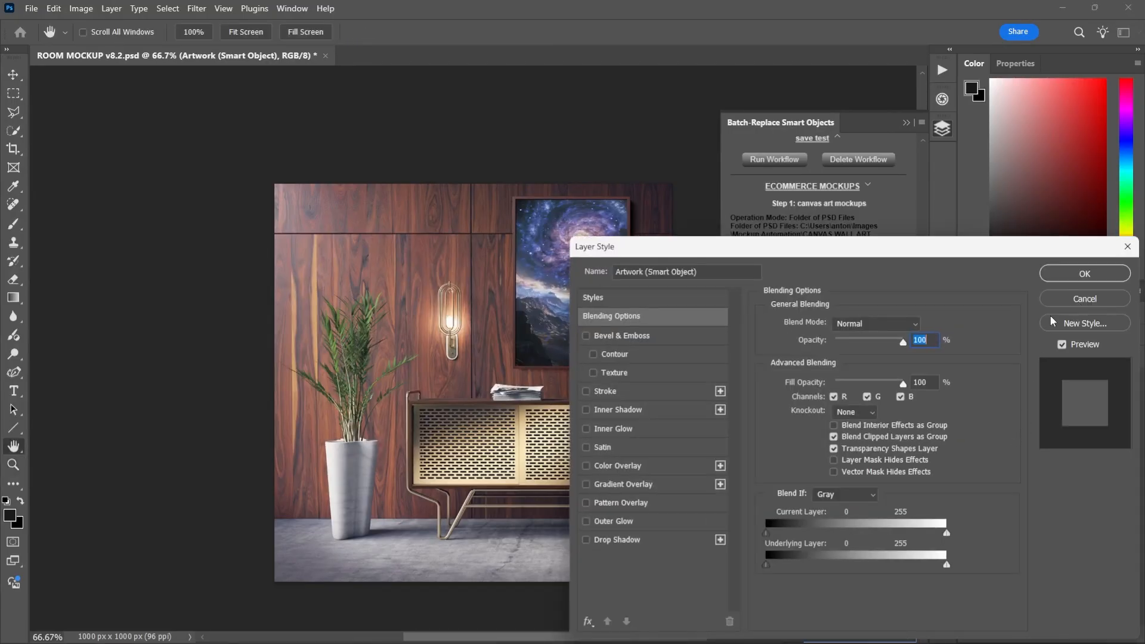
click(1084, 300)
double_click(1008, 429)
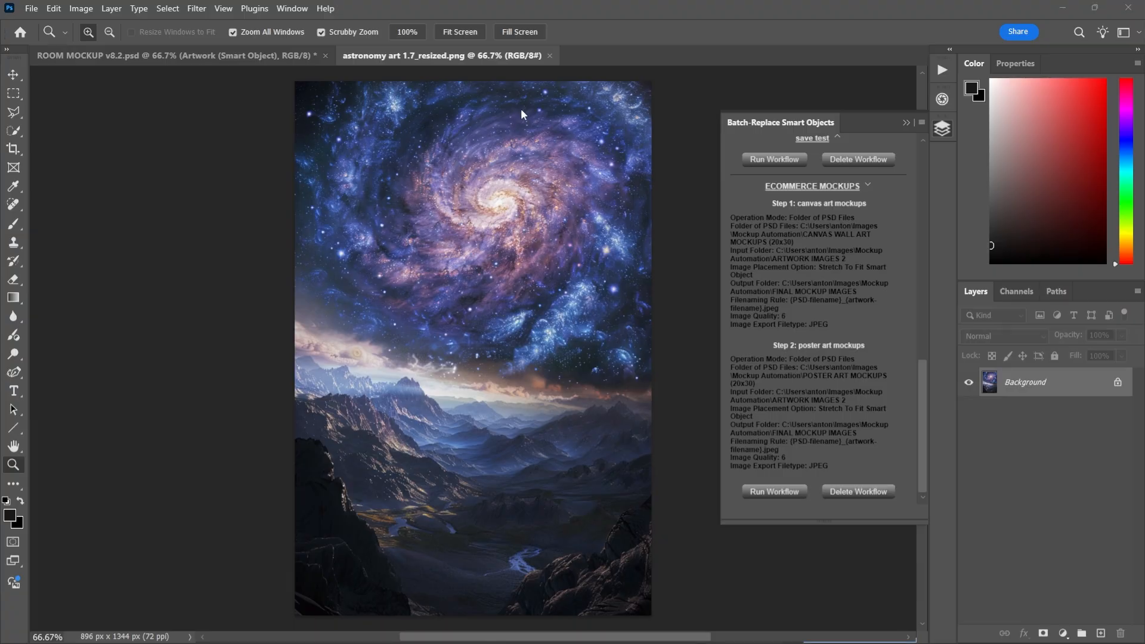
key(ctrl+o)
click(290, 118)
double_click(290, 116)
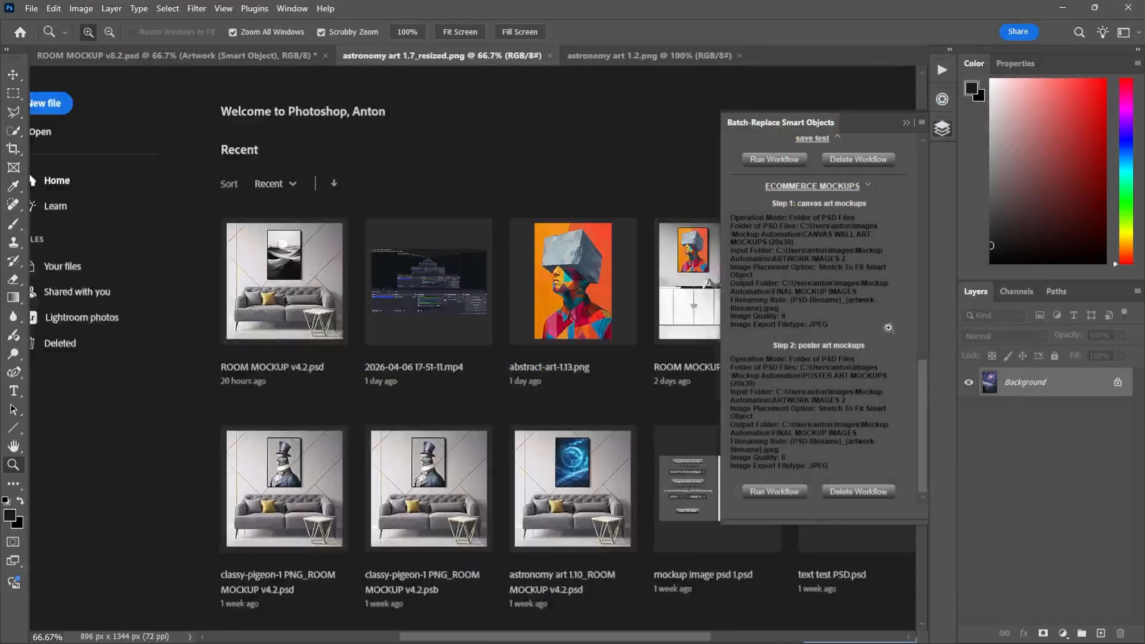
Copy the astronomy art 1.2 artwork over the smart object's contents, then flatten and save them and return to the mockup
click(441, 57)
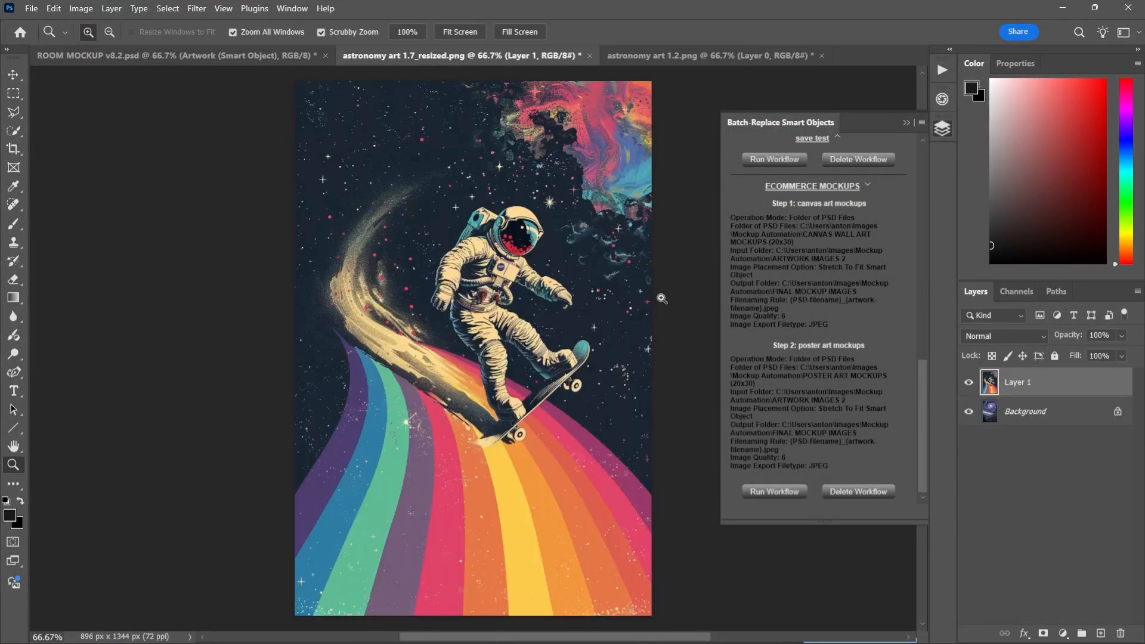
shift+click(1036, 413)
right_click(1035, 411)
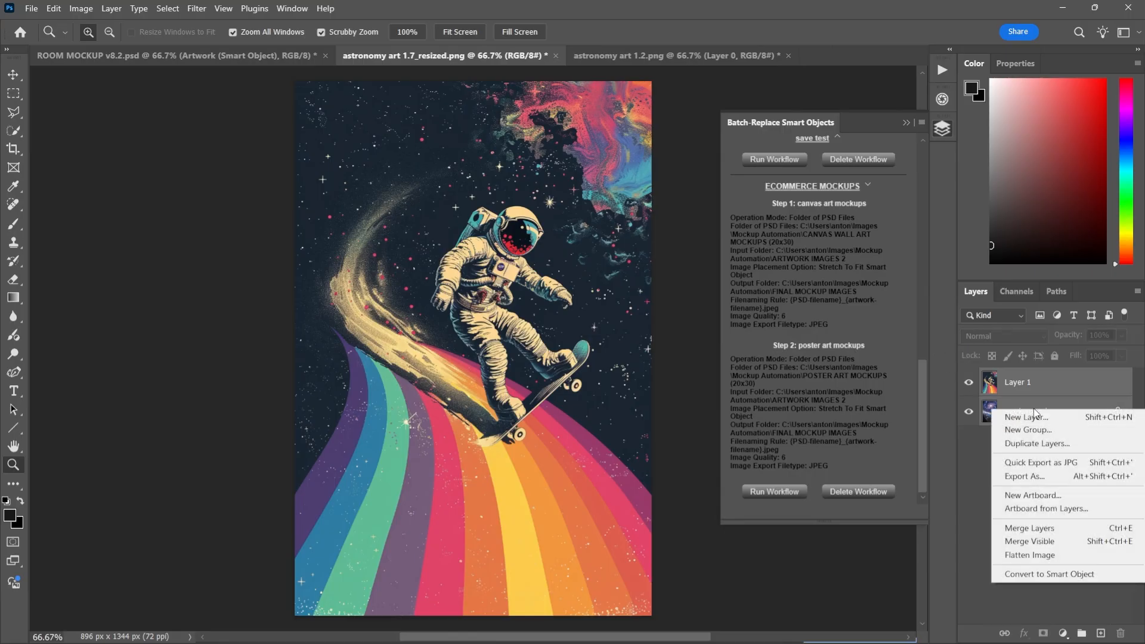
click(1067, 555)
key(ctrl+s)
click(227, 56)
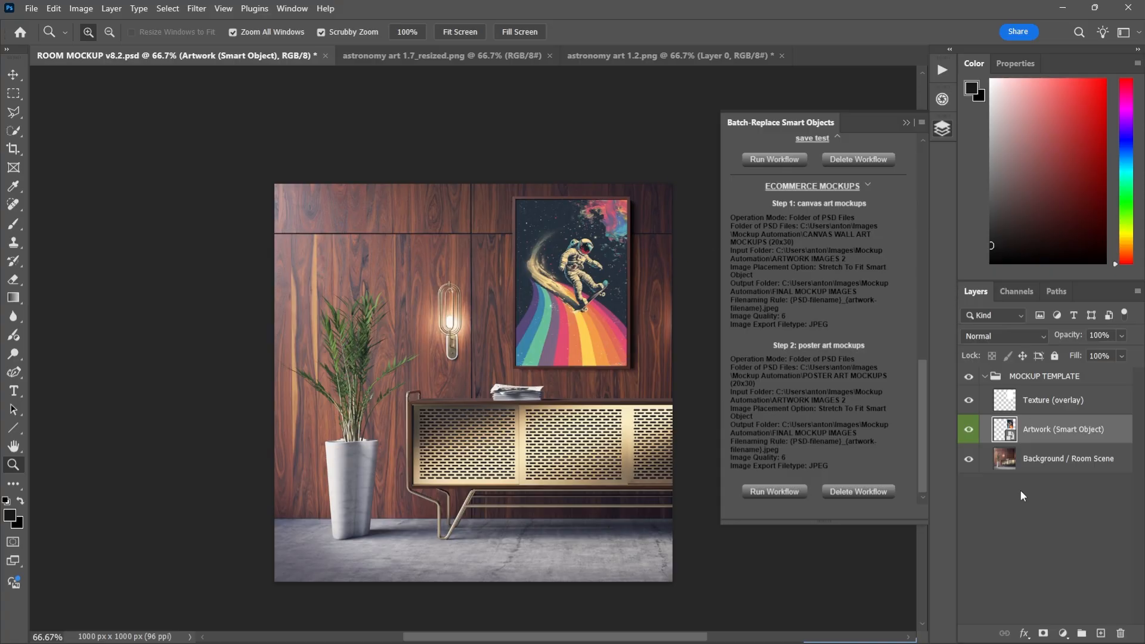
Replace the contents of the Artwork (Smart Object) layer with the artwork of the astronaut on a motorcycle
right_click(1039, 434)
click(1008, 523)
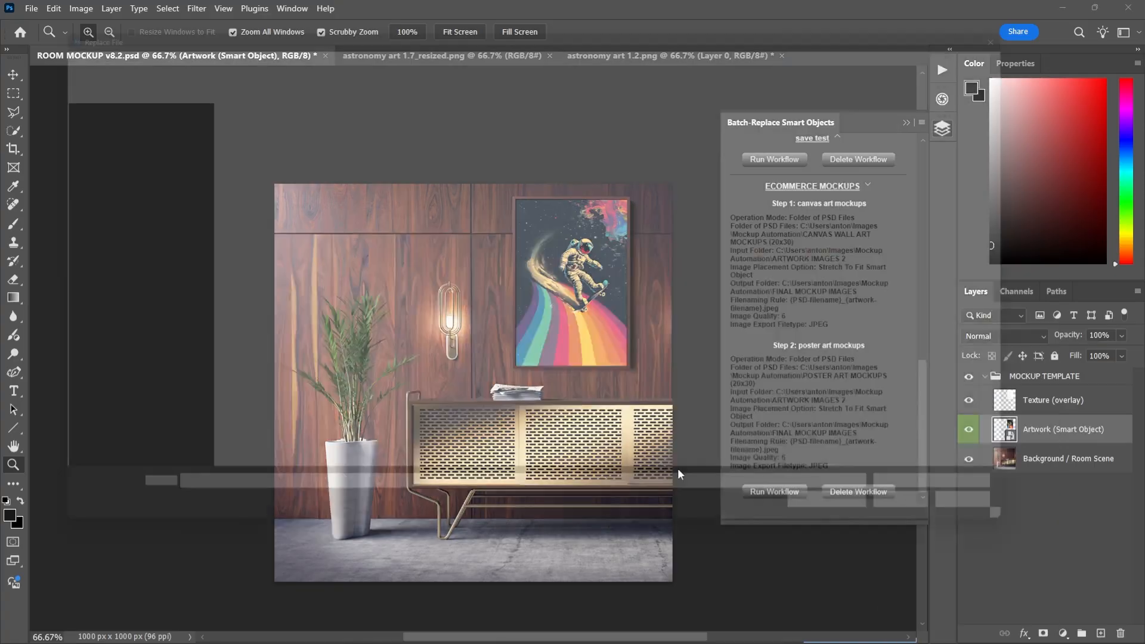
double_click(382, 122)
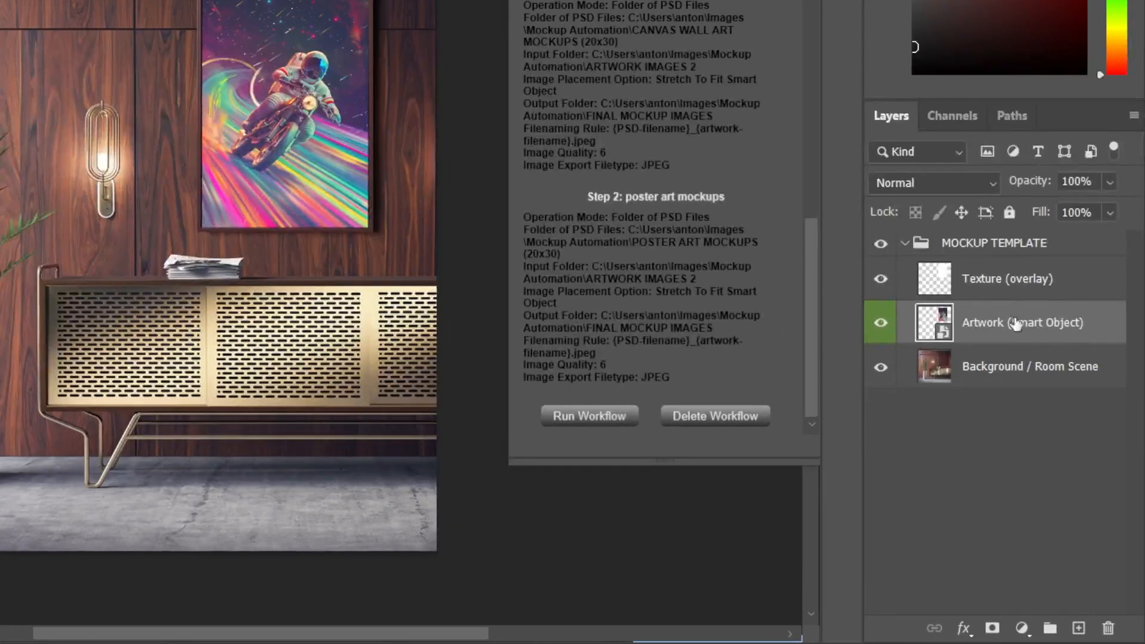
right_click(1015, 324)
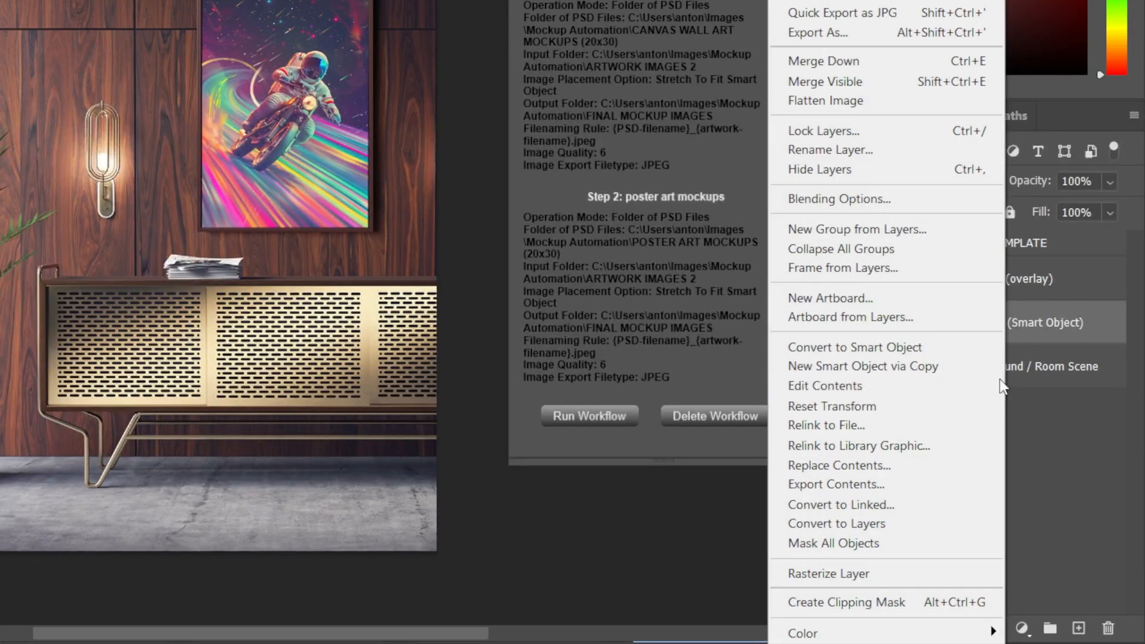
click(1084, 445)
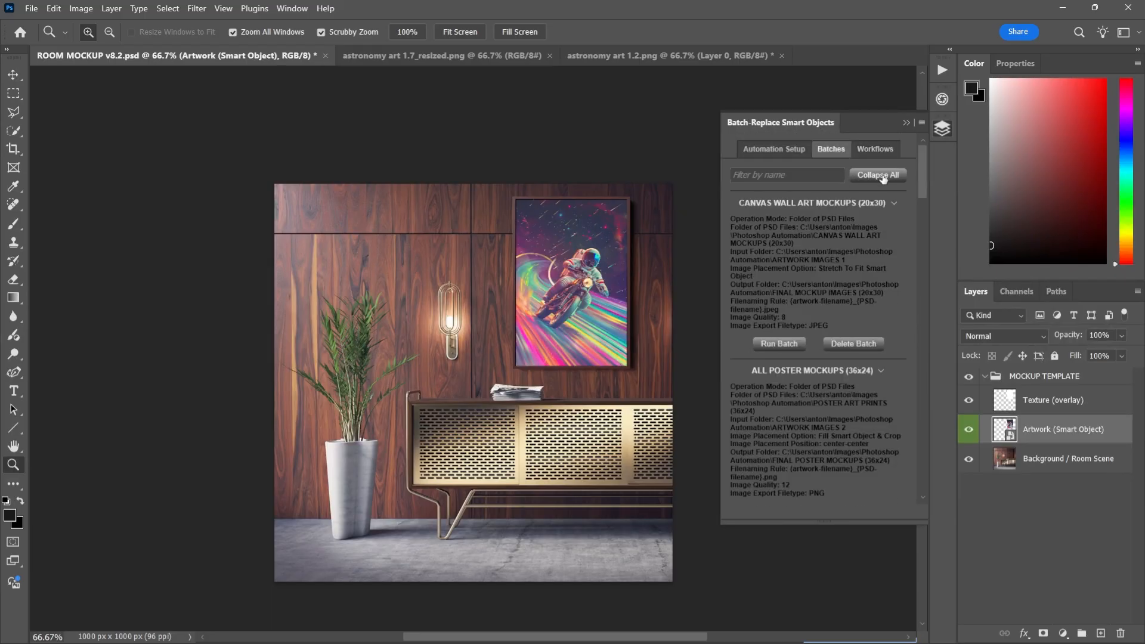
Browse the saved batches and filter them by the name canvas
scroll(879, 232, down, 3)
scroll(878, 232, up, 3)
click(817, 178)
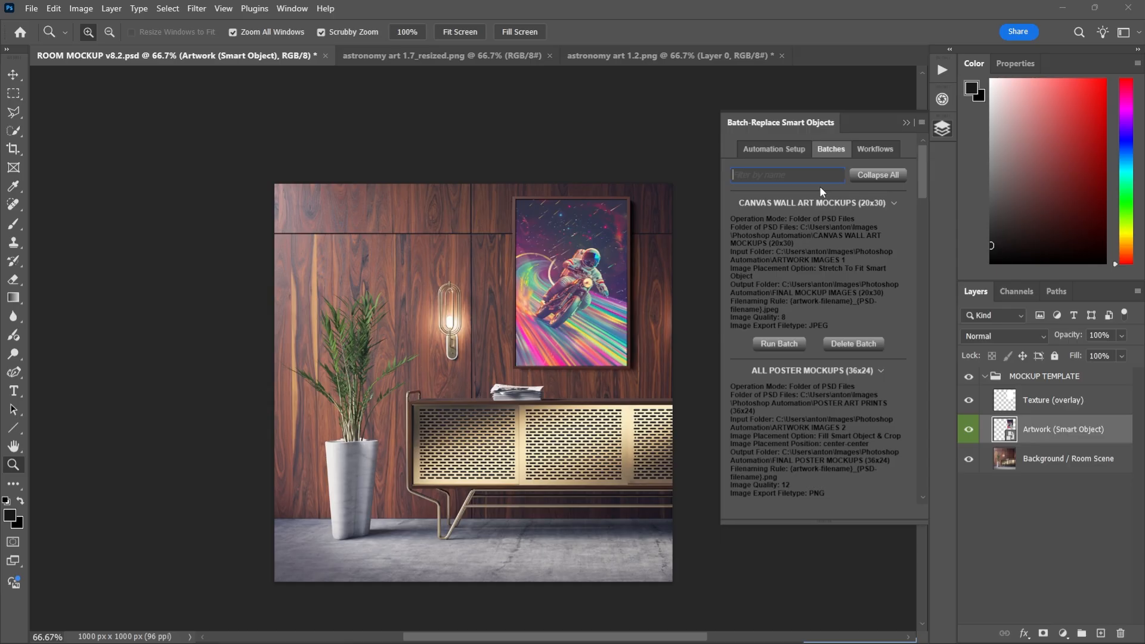
text(canvas)
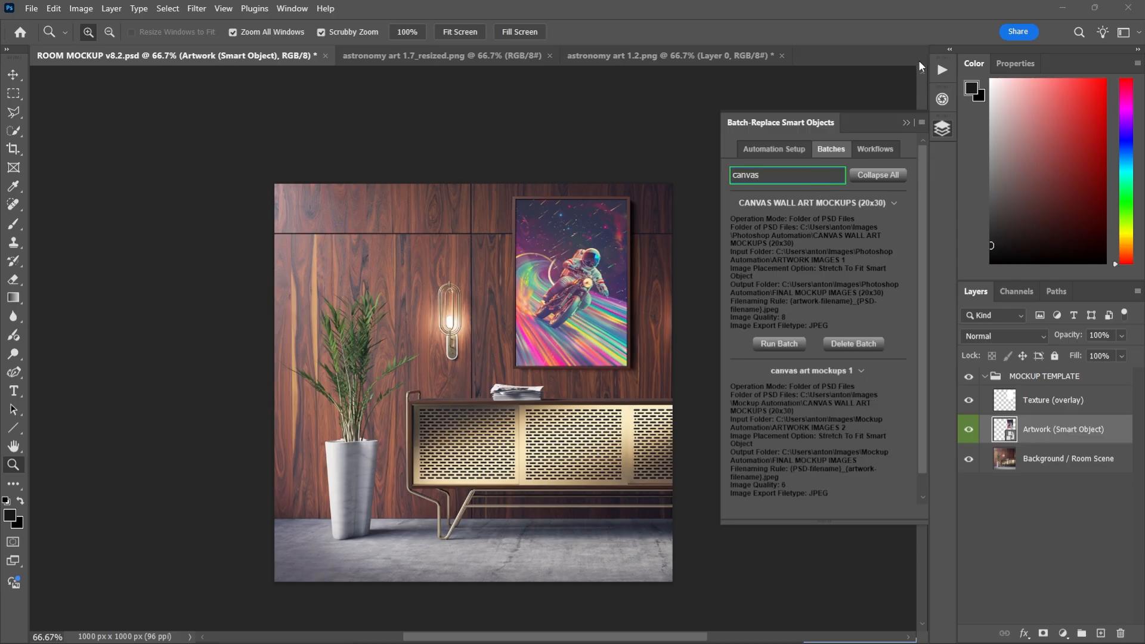
Clear the canvas name filter and collapse all the saved batches
click(888, 179)
click(888, 179)
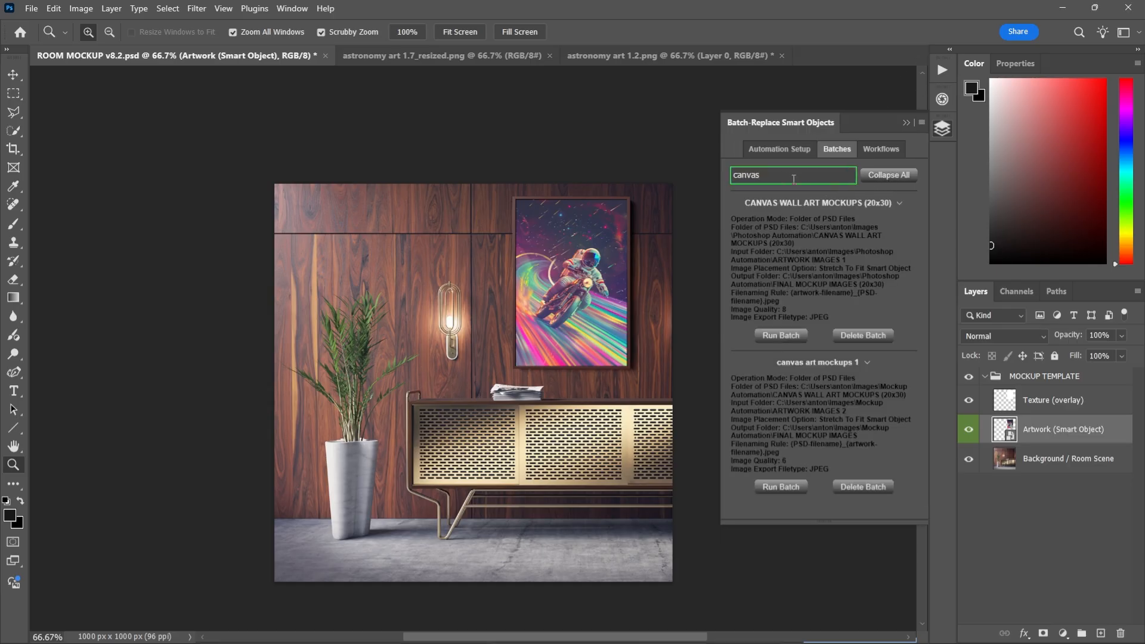
key(ctrl+a)
key(BackSpace)
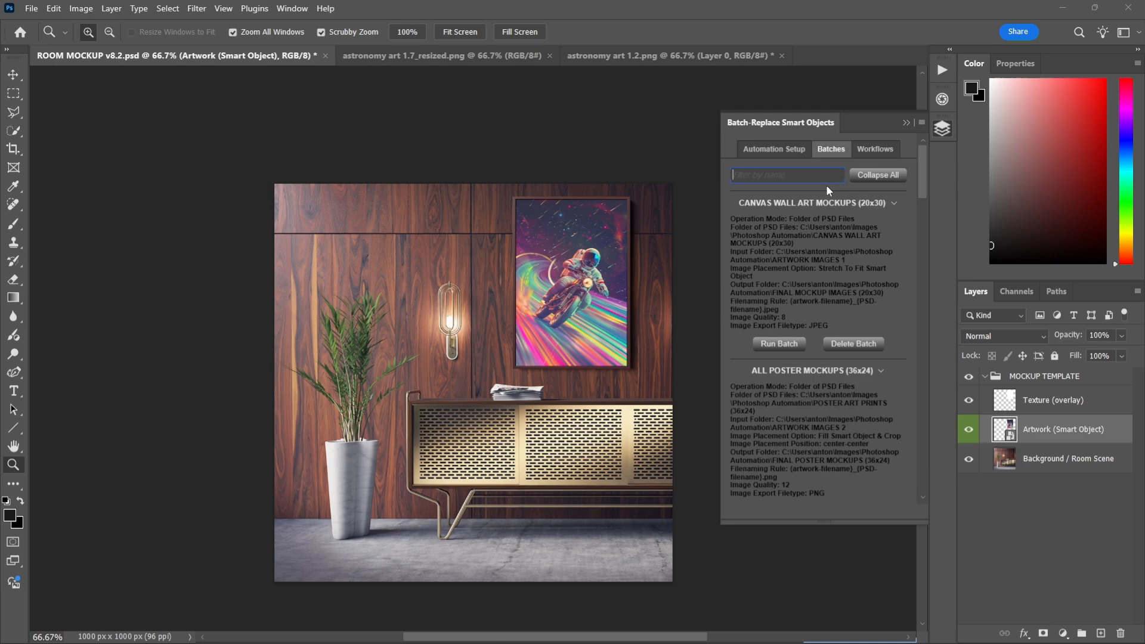
click(859, 177)
View the details of the canvas art mockups 1 batch and filter the saved batches by the name canvas
scroll(848, 231, down, 5)
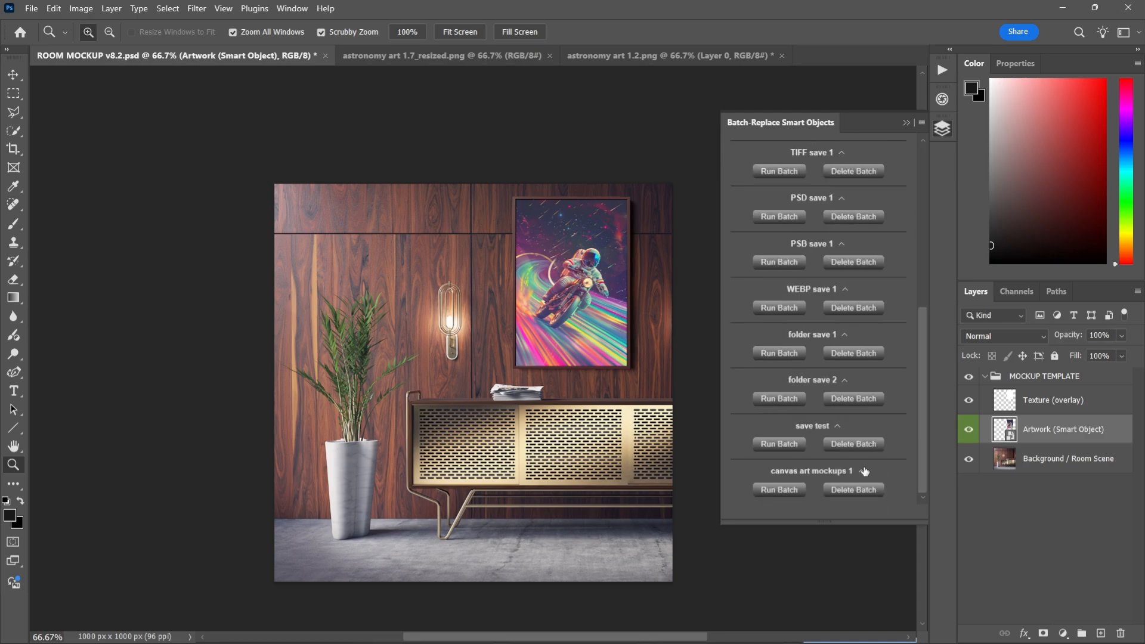
click(864, 471)
scroll(850, 460, down, 3)
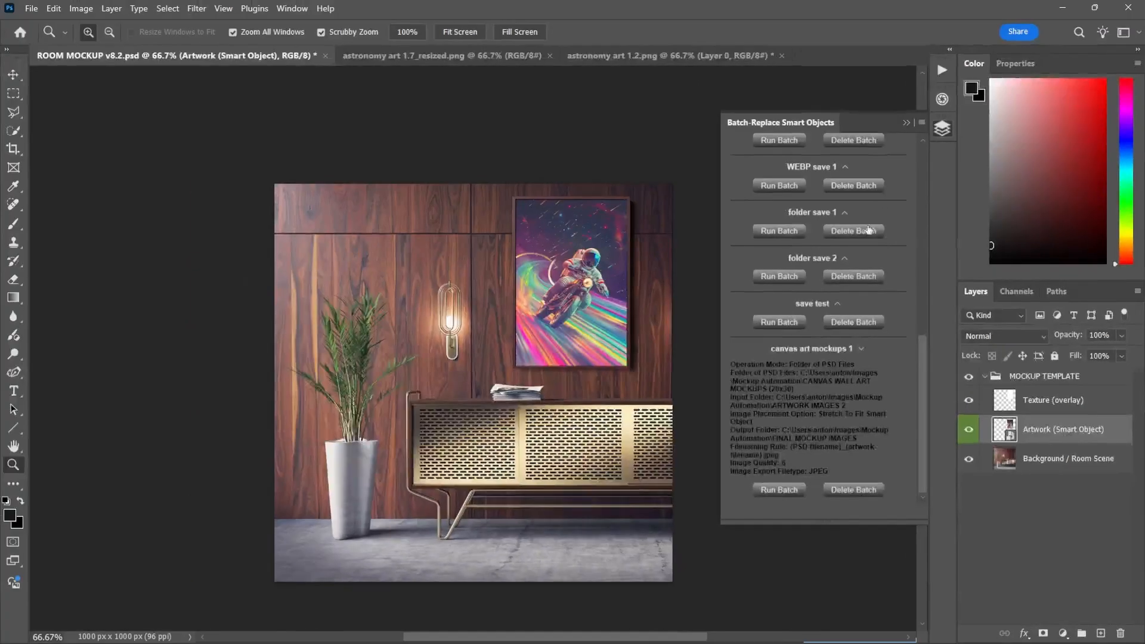
scroll(866, 153, up, 10)
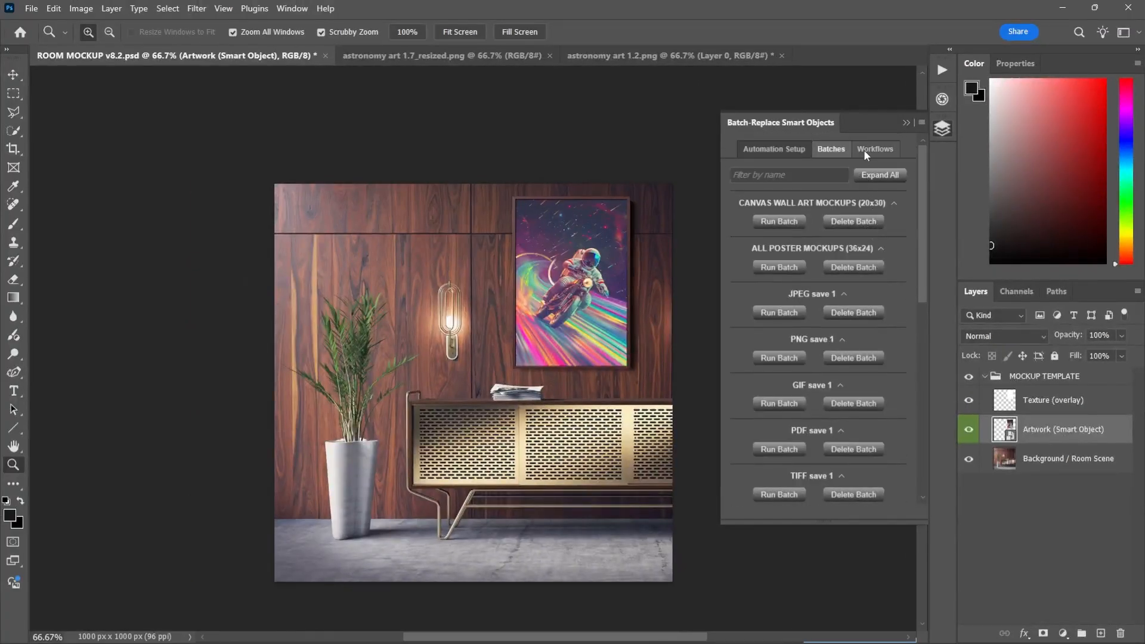
click(823, 172)
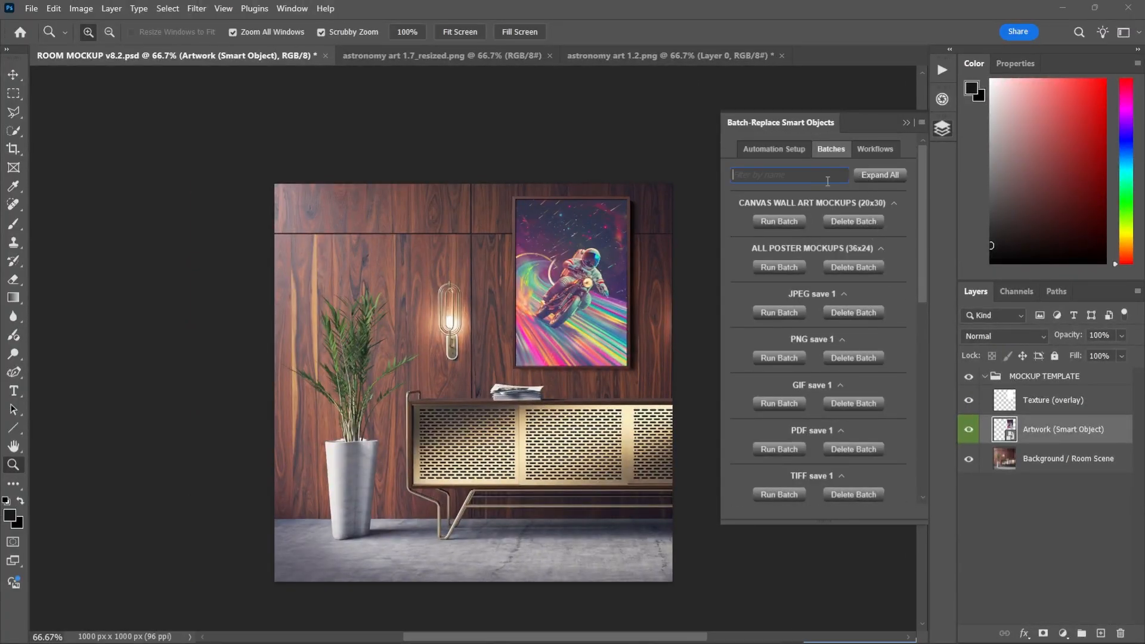
text(canvas)
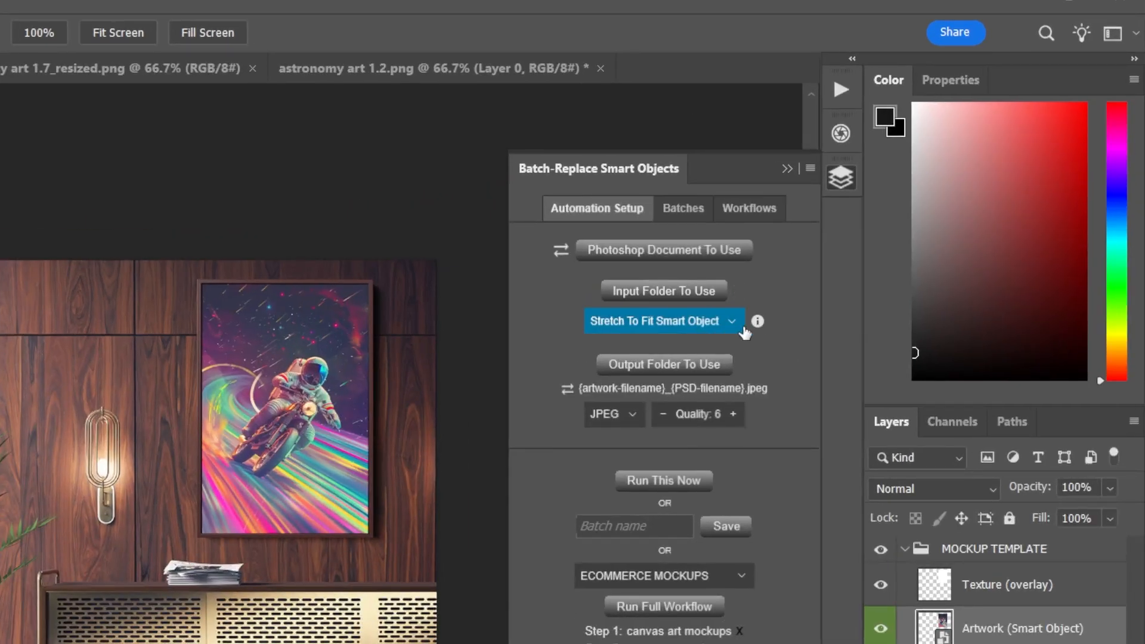
Read the plugin's help notes on the placement and resize options and on Run This Now
click(755, 321)
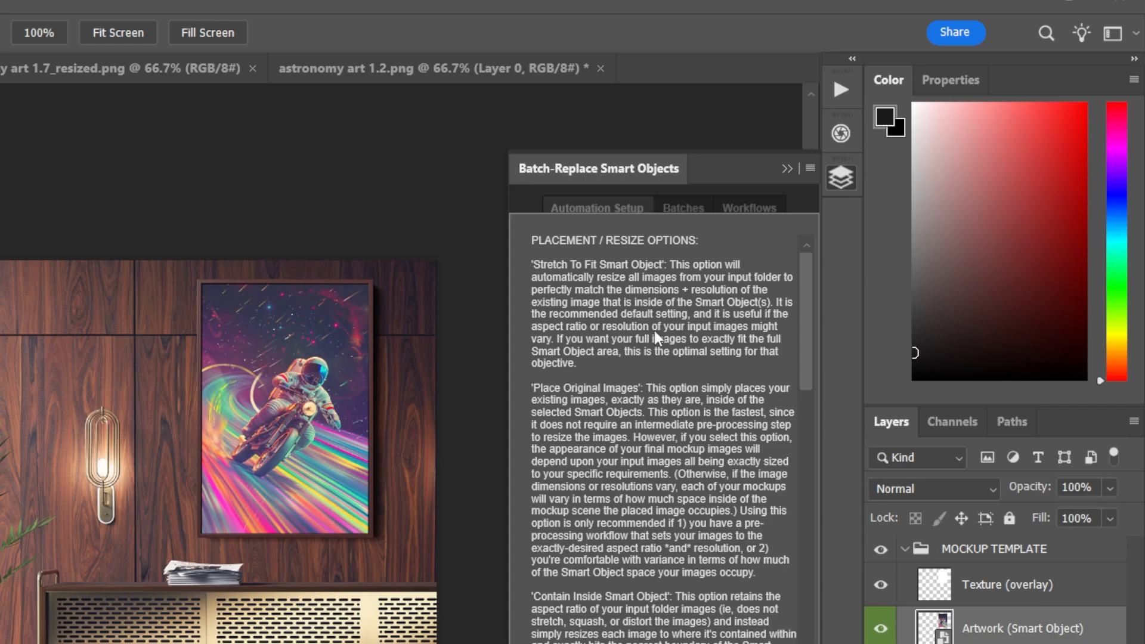
drag(809, 301, 793, 568)
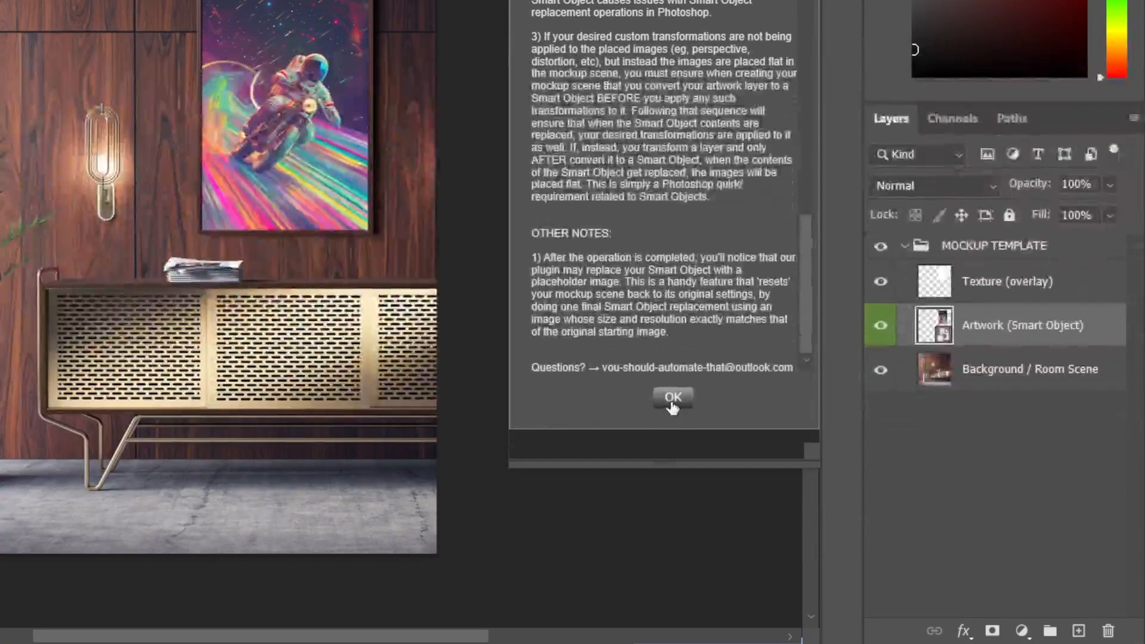
click(672, 400)
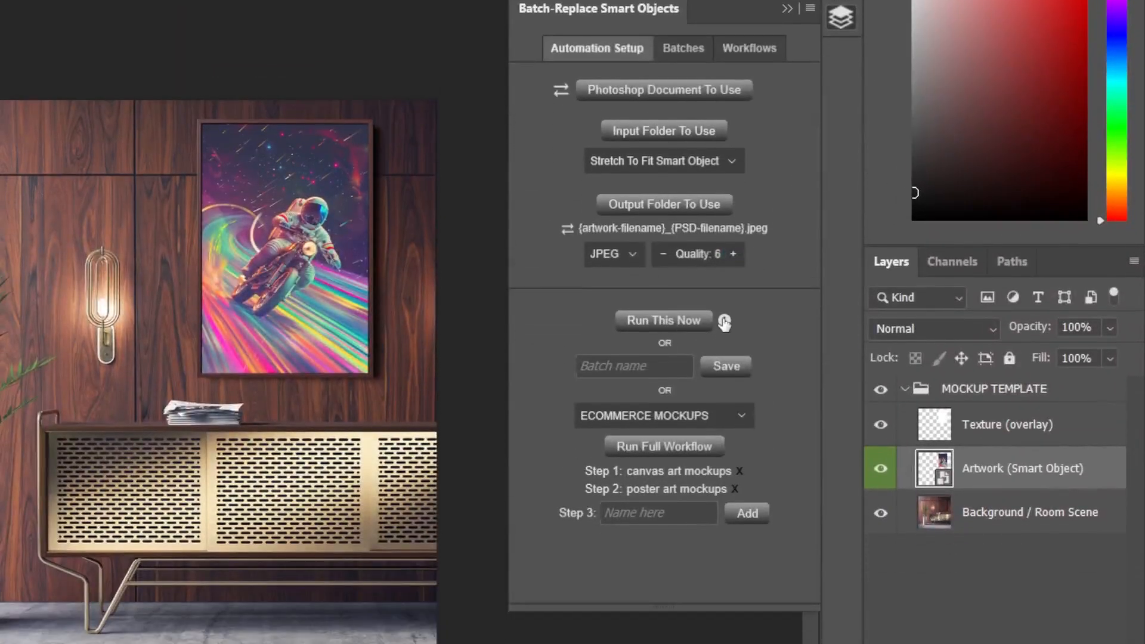
click(725, 323)
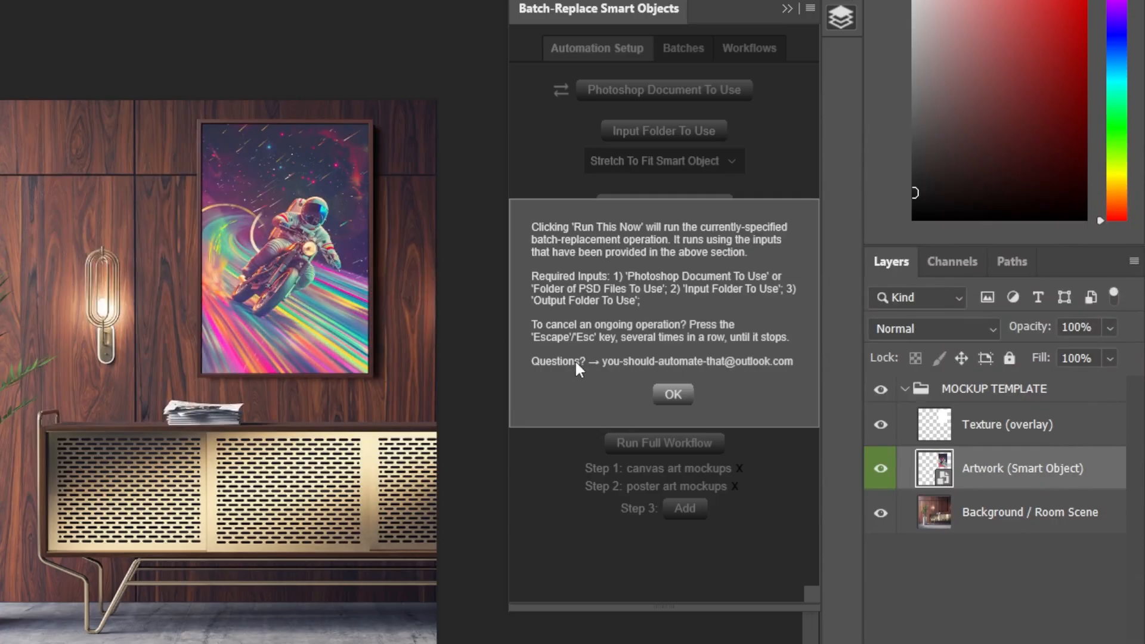
click(686, 398)
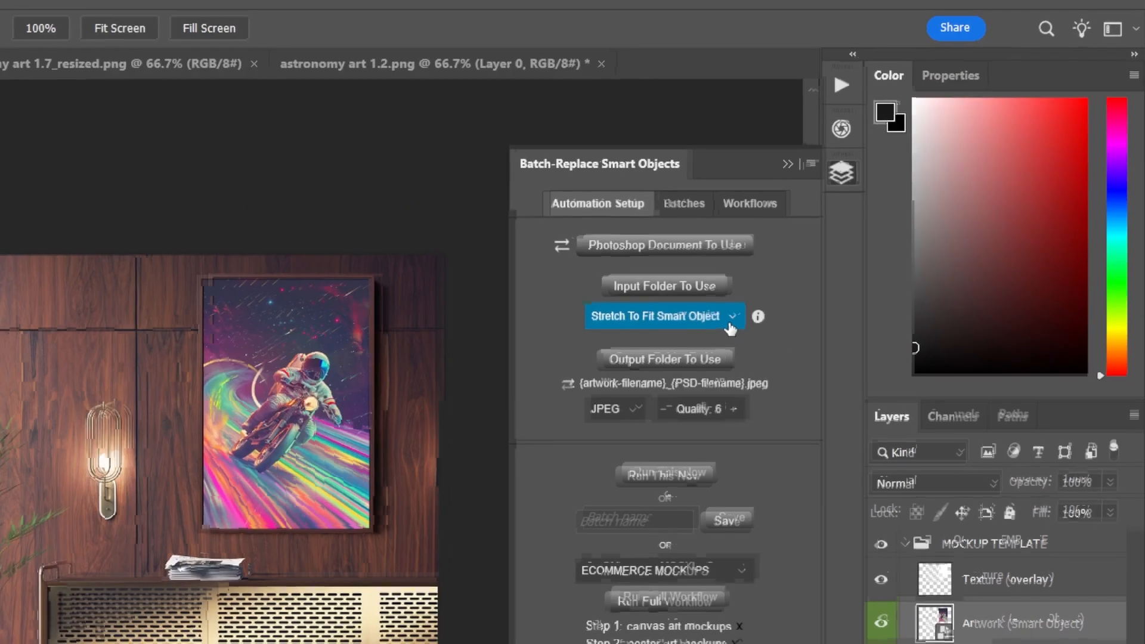
Review the available export file types and image placement options in the automation setup
click(801, 286)
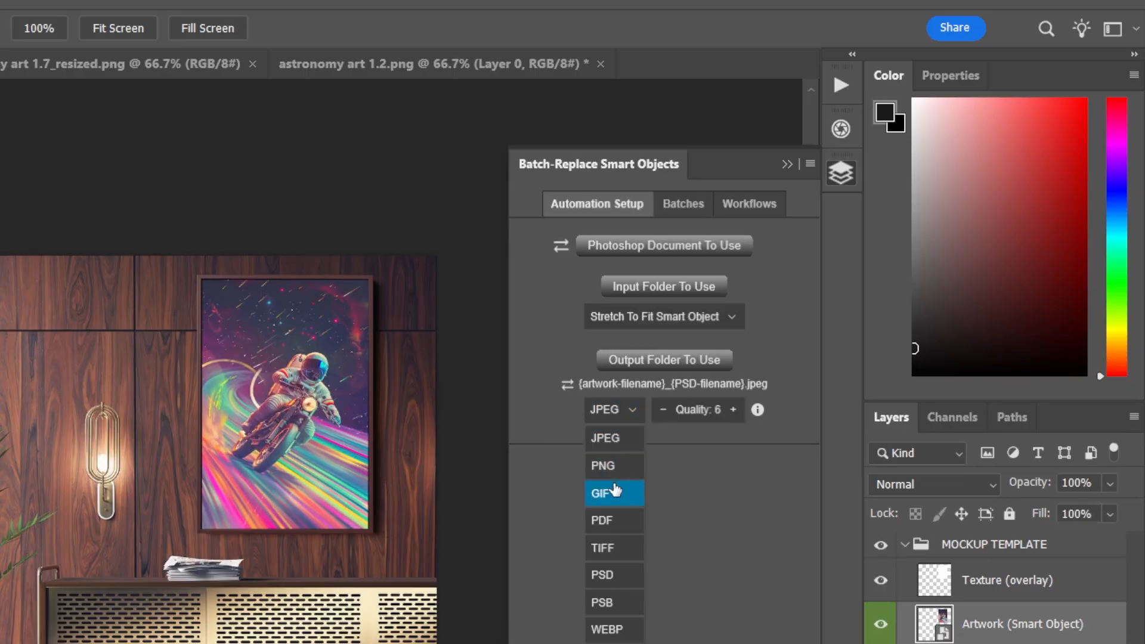
click(622, 416)
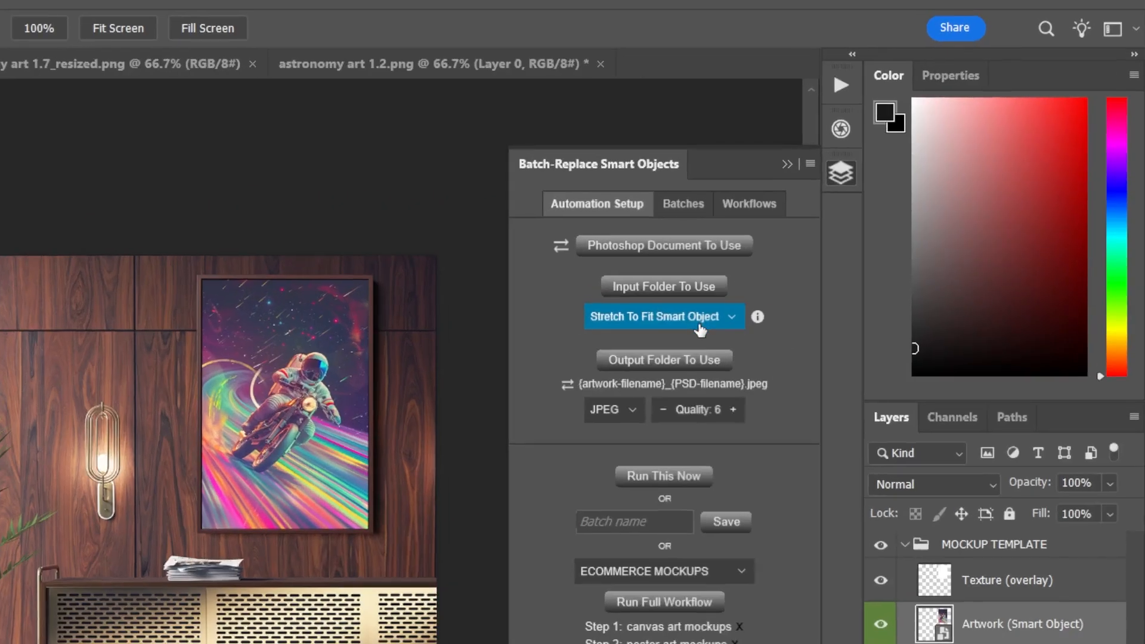
click(847, 232)
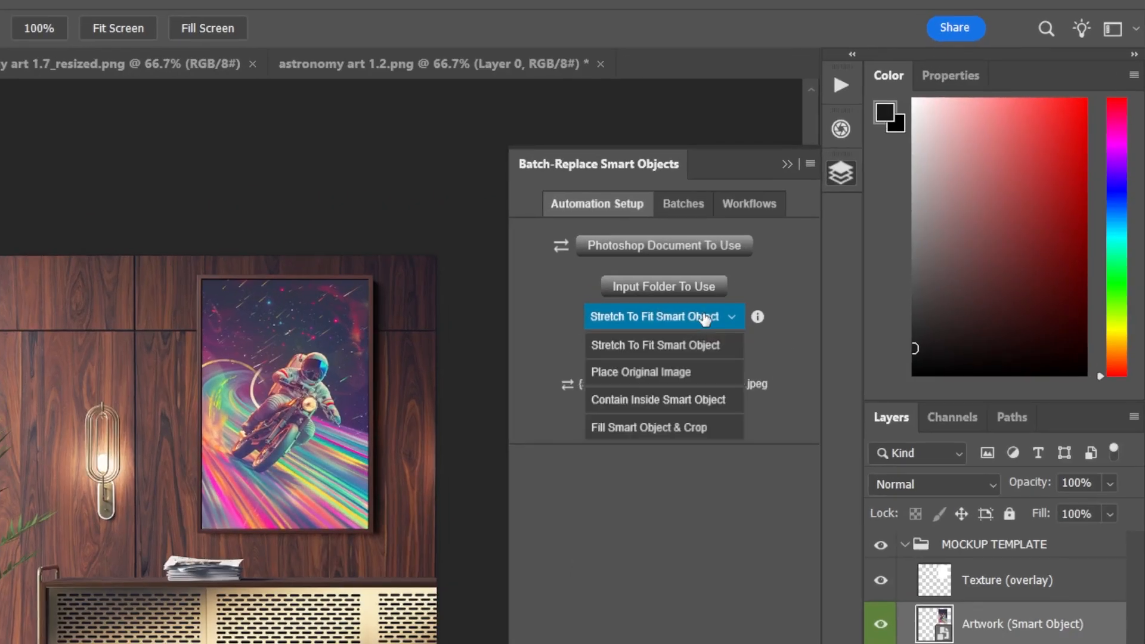
click(705, 316)
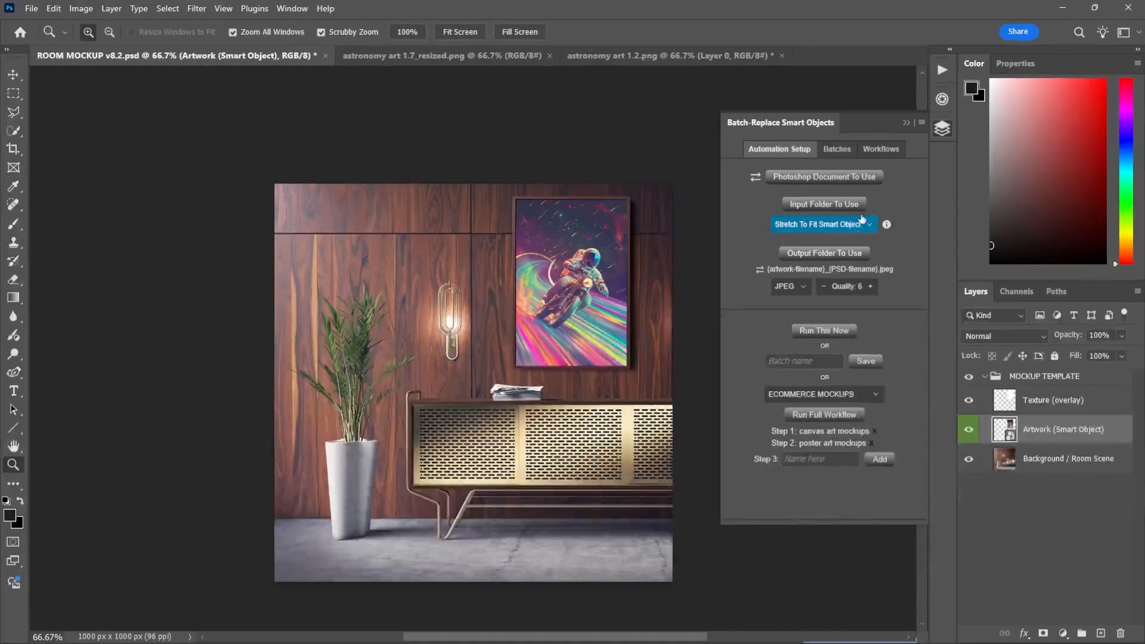
Show the saved batches, collapsing and expanding the details of all of them
click(845, 150)
click(883, 177)
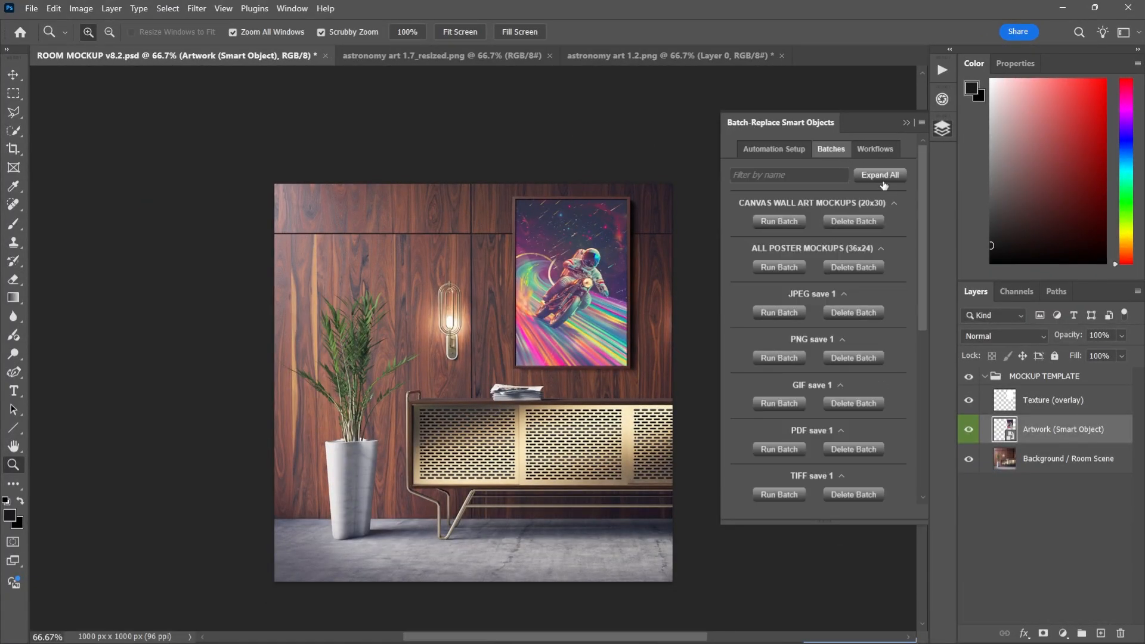
click(884, 183)
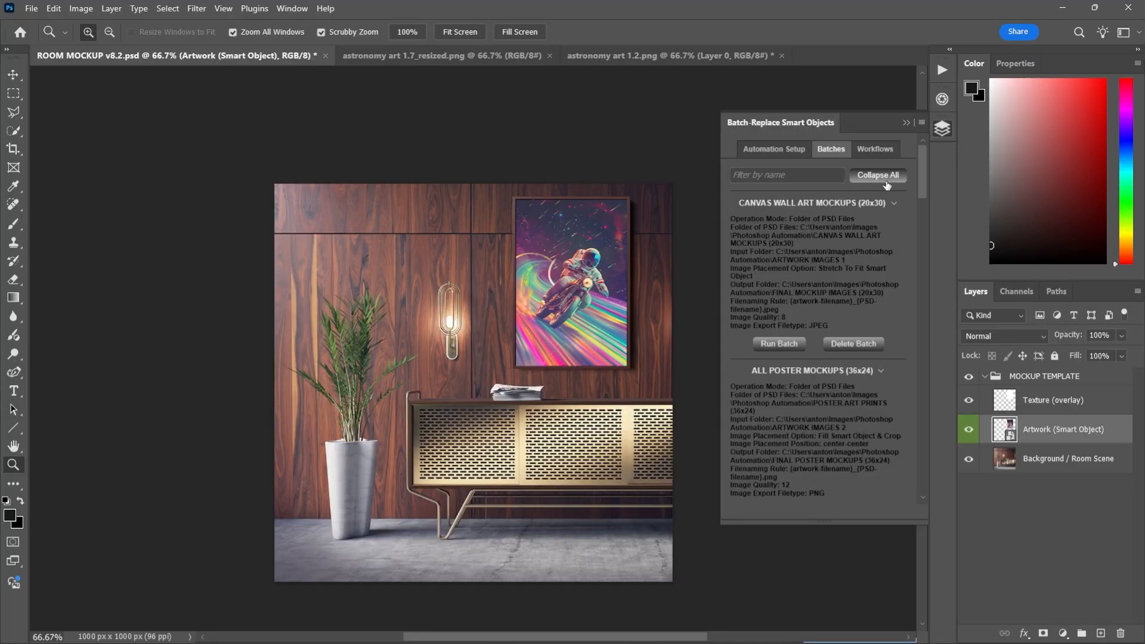
click(887, 184)
click(891, 179)
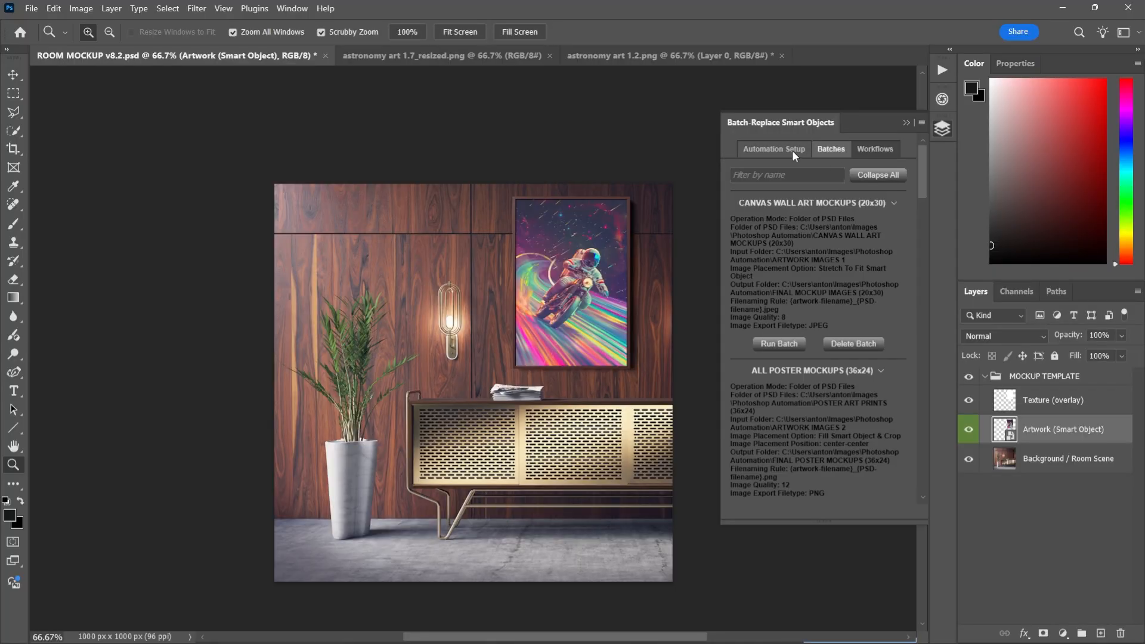
Browse the steps of the saved workflows and collapse all their details
click(872, 152)
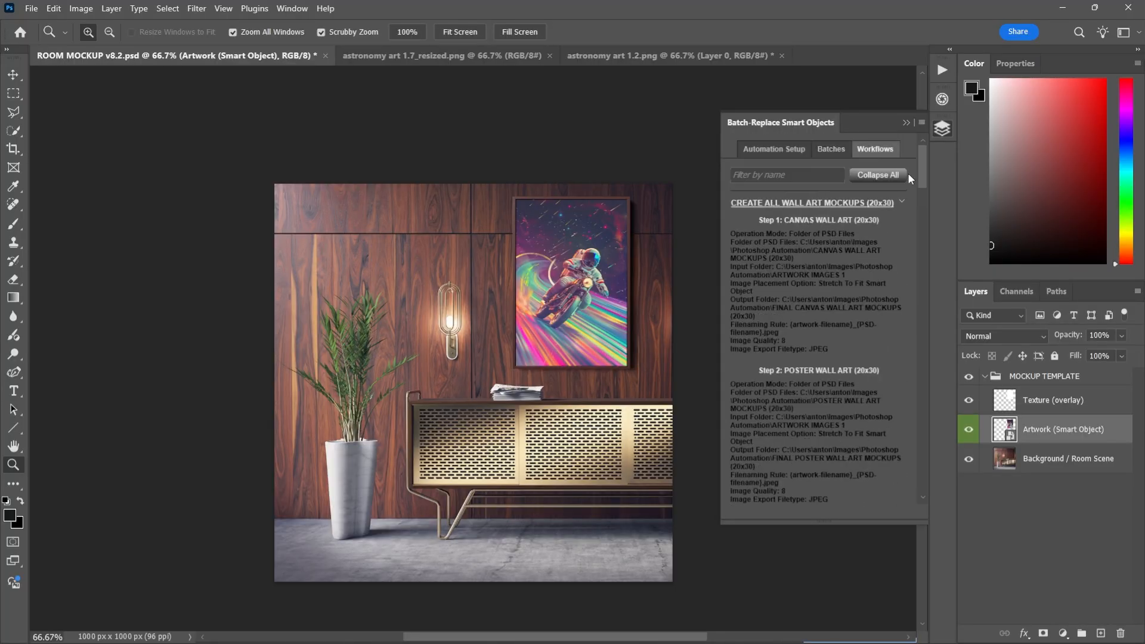
scroll(861, 249, down, 3)
scroll(860, 251, up, 3)
click(873, 179)
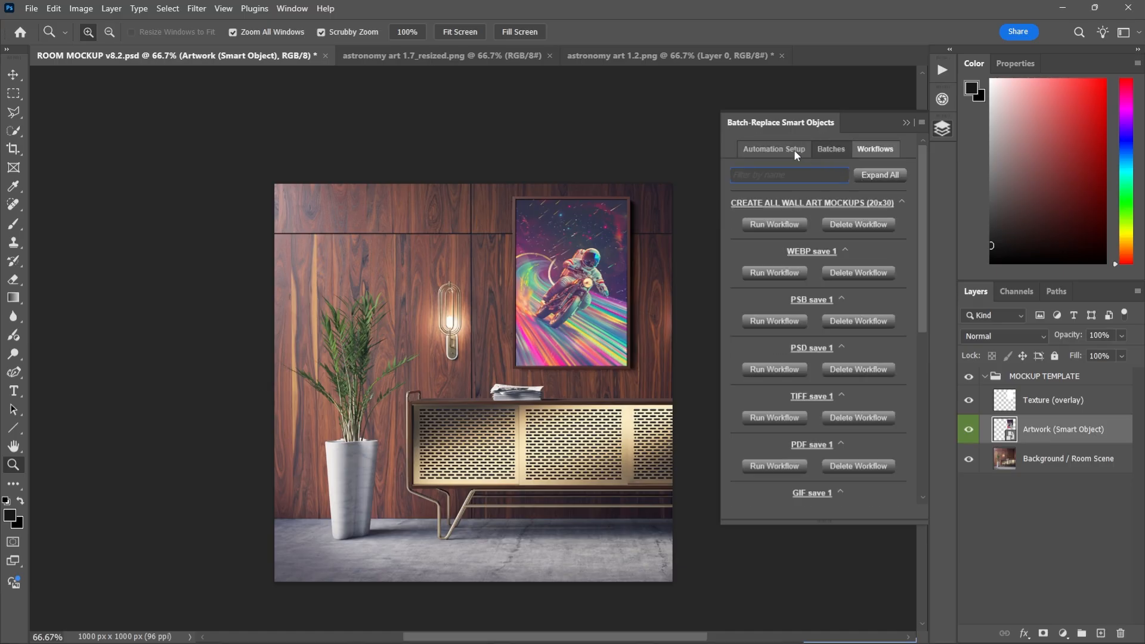
Return to the automation setup and review the export file types and the help on accepted input file types
click(793, 149)
click(801, 289)
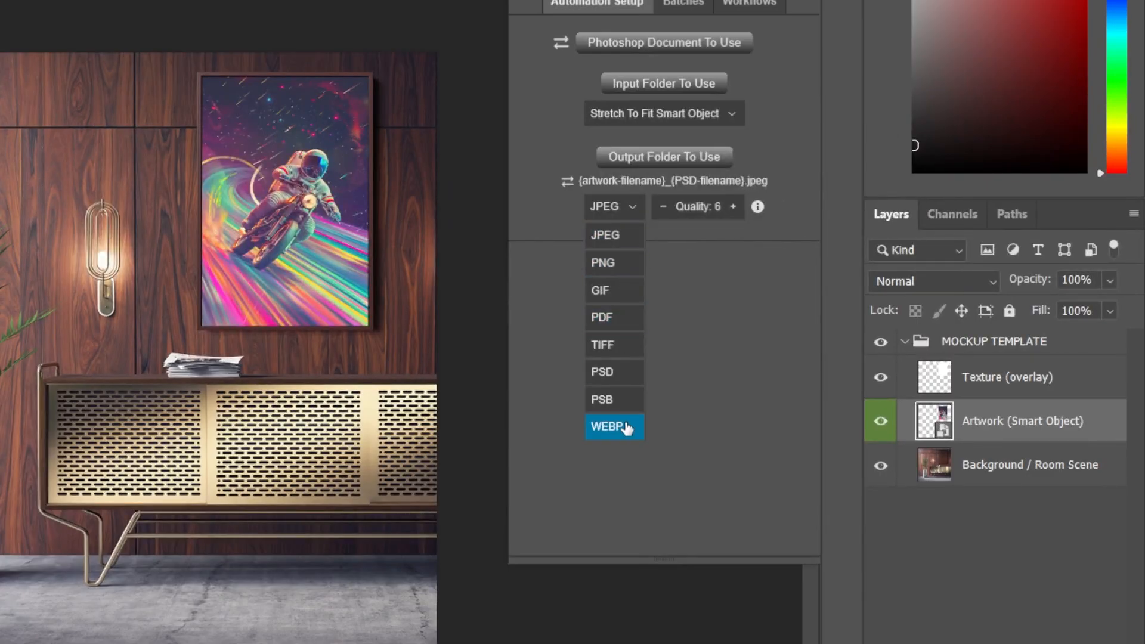
click(630, 210)
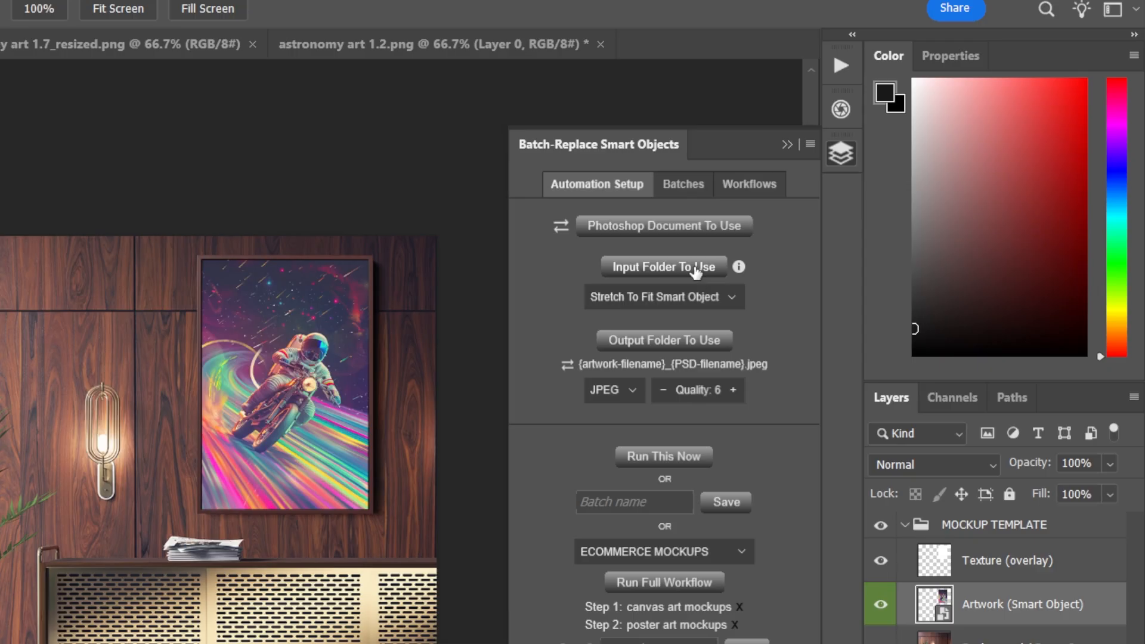
click(739, 268)
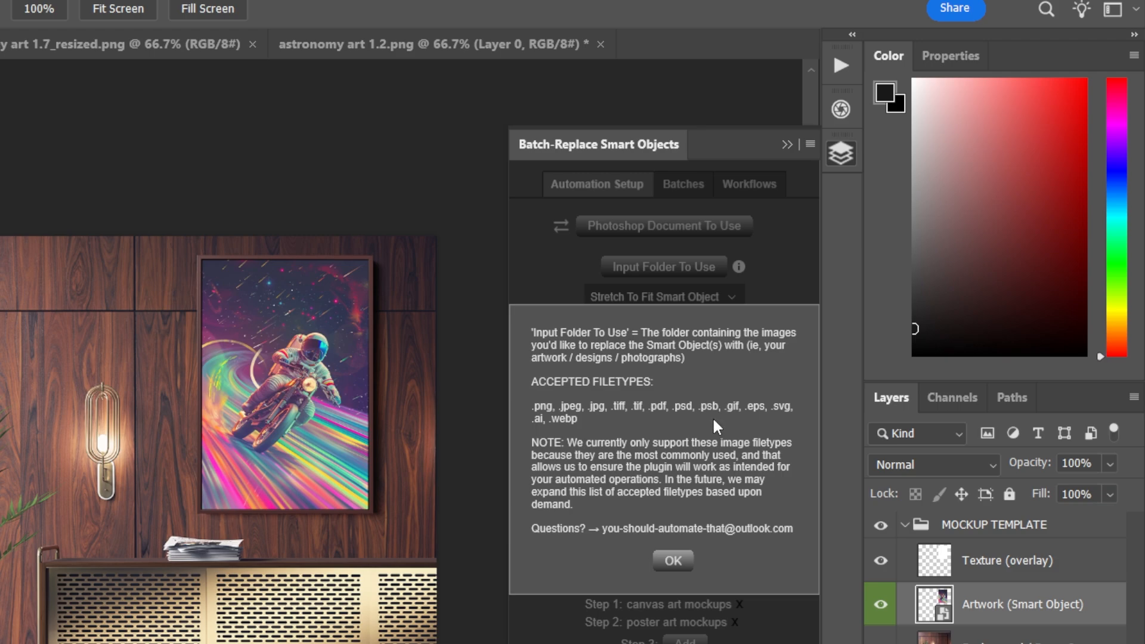
click(672, 560)
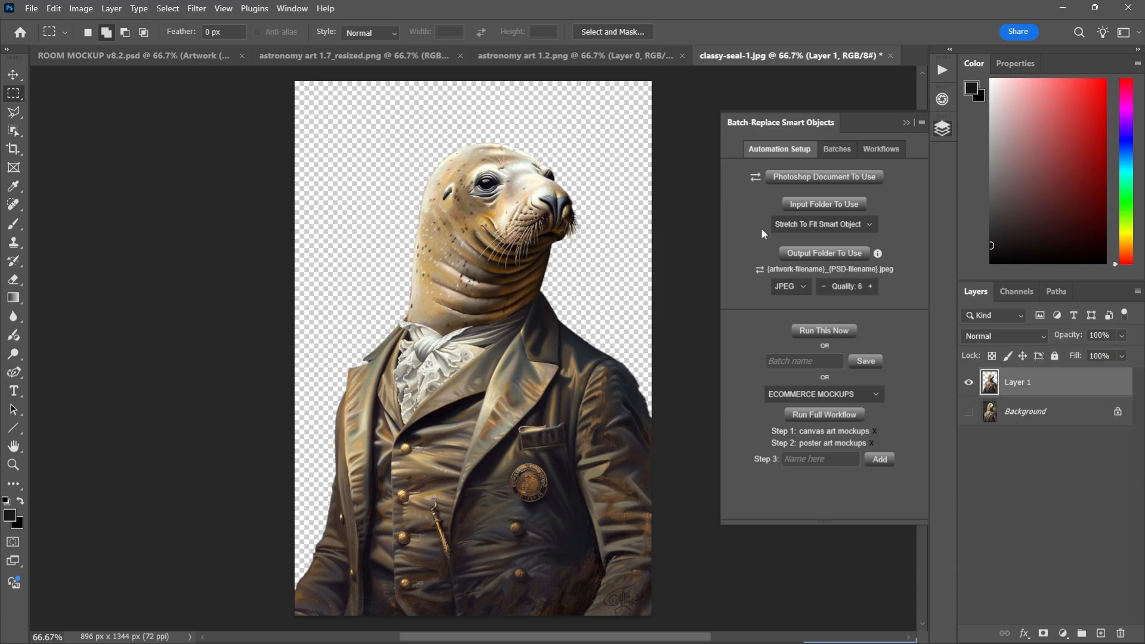
Set 20x30 CANVAS MOCKUP.psb as the document to use and ARTWORK IMAGES 3 as the input folder
click(812, 177)
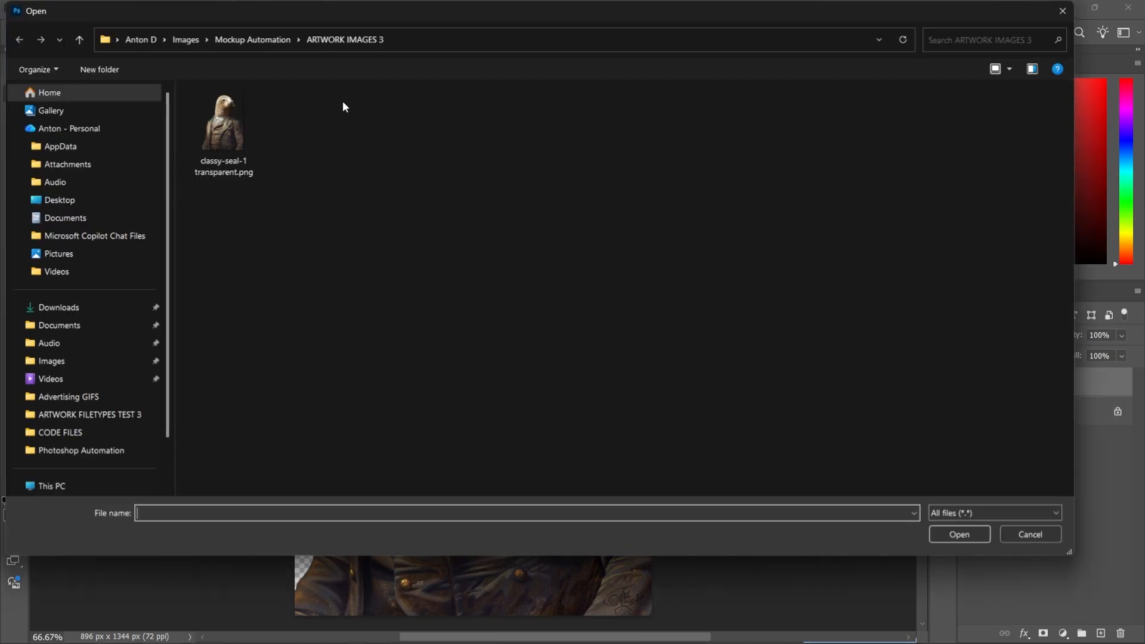
click(247, 39)
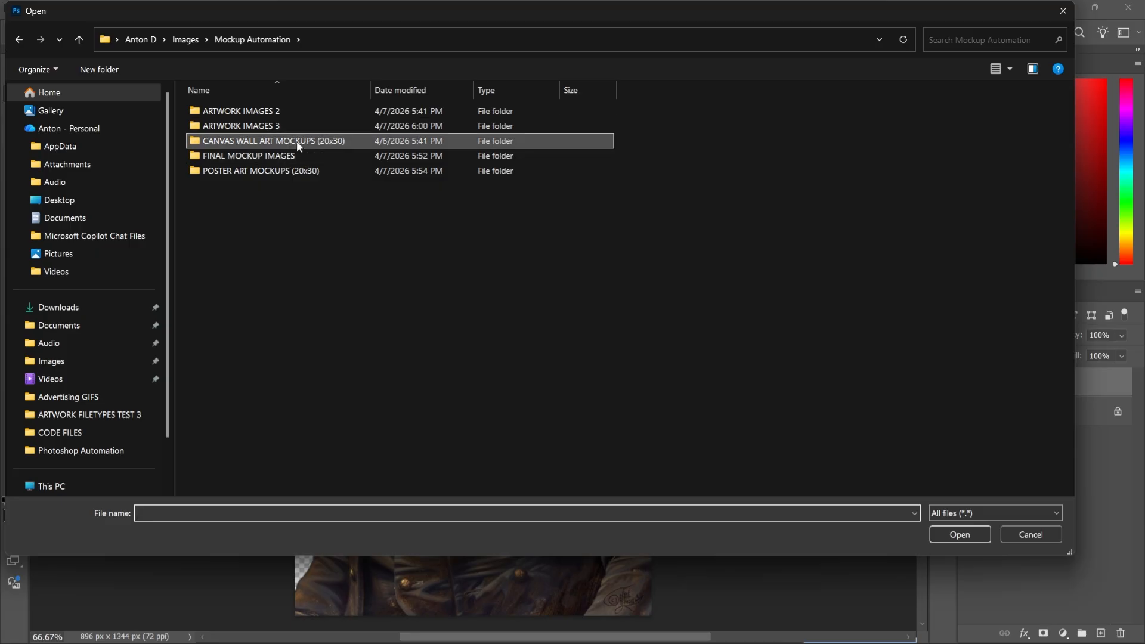
double_click(293, 141)
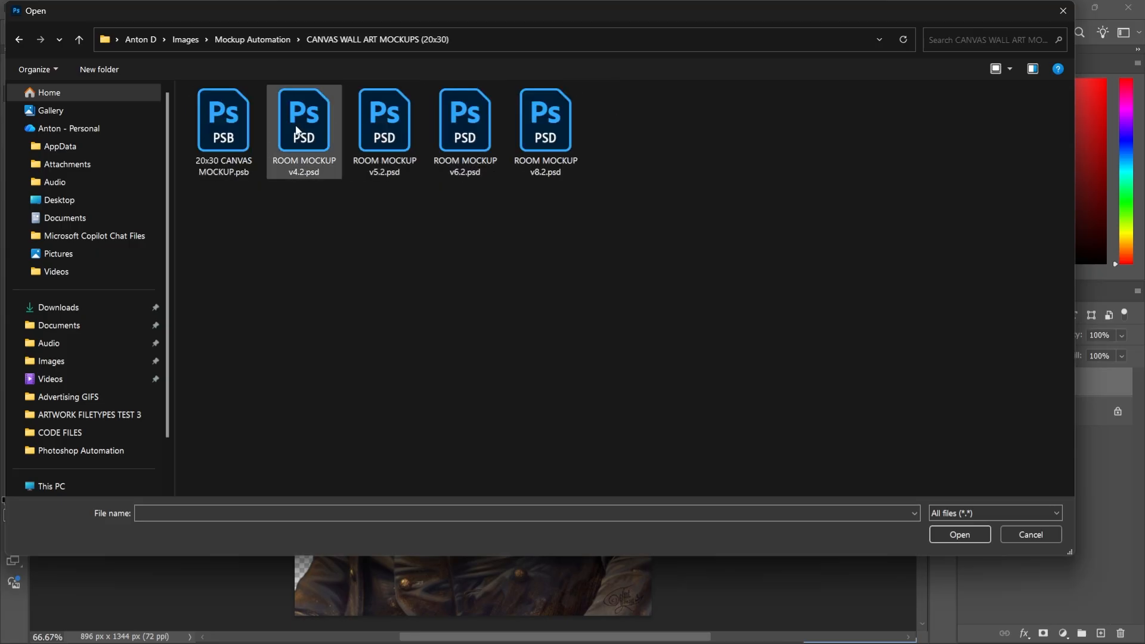
double_click(247, 126)
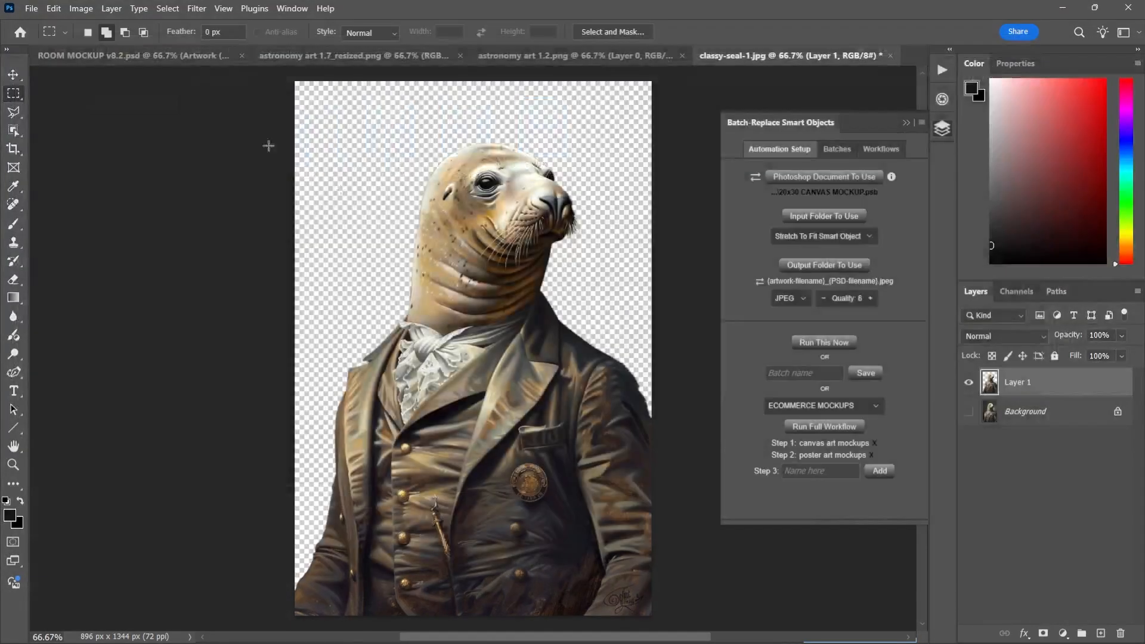
click(828, 217)
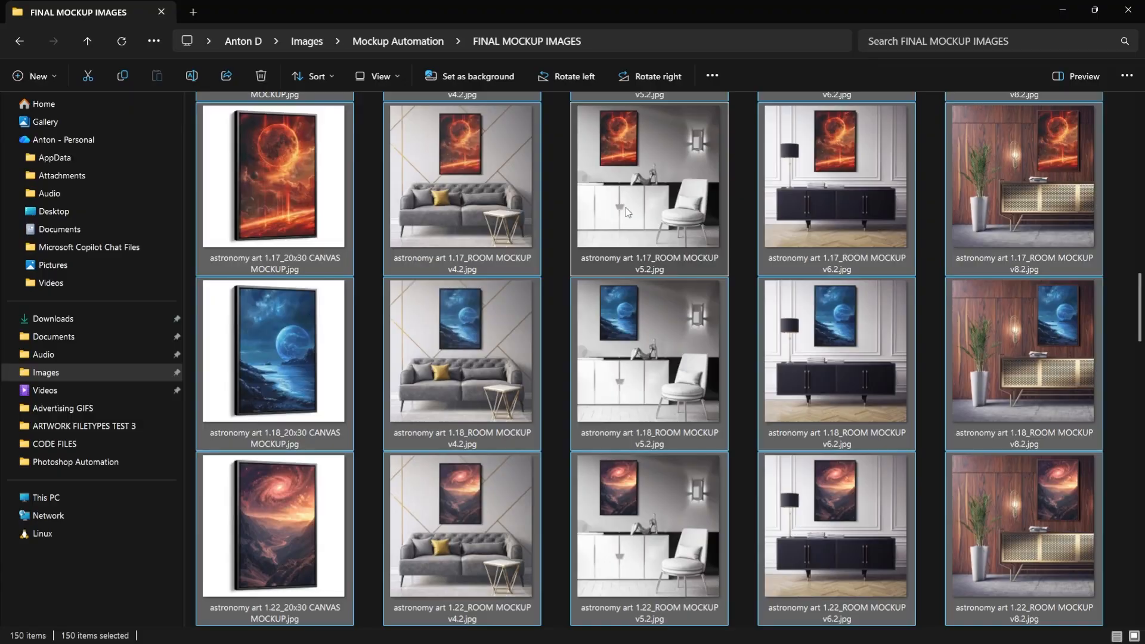
Delete every image in the FINAL MOCKUP IMAGES output folder and run the batch replacement on the canvas mockup
key(ctrl+a)
key(Delete)
key(alt+Tab)
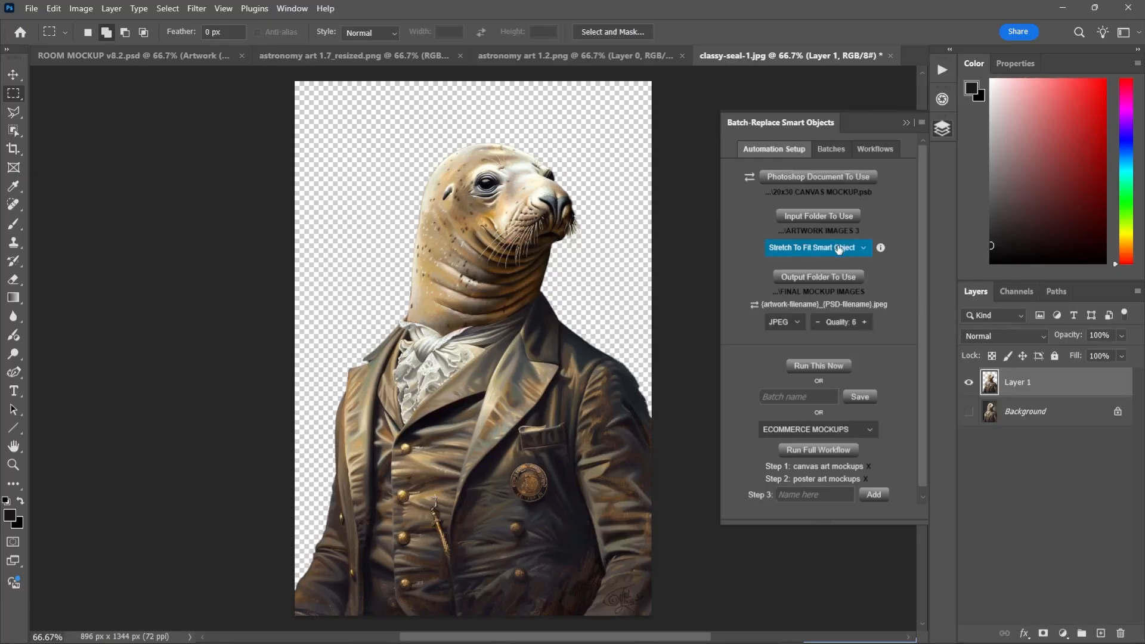
click(818, 366)
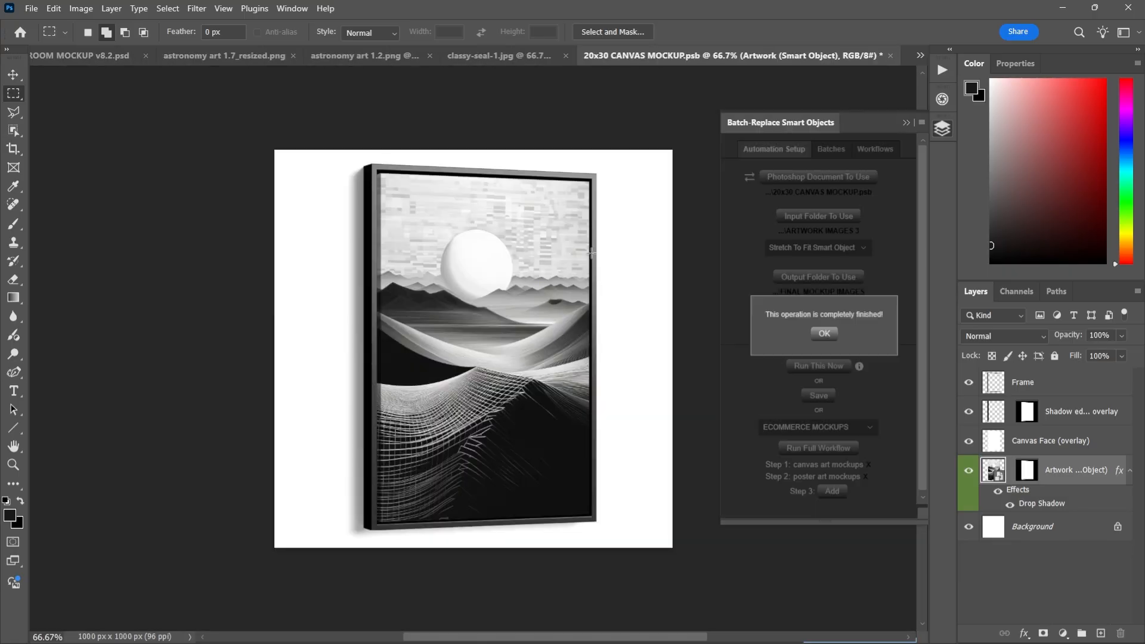
click(833, 337)
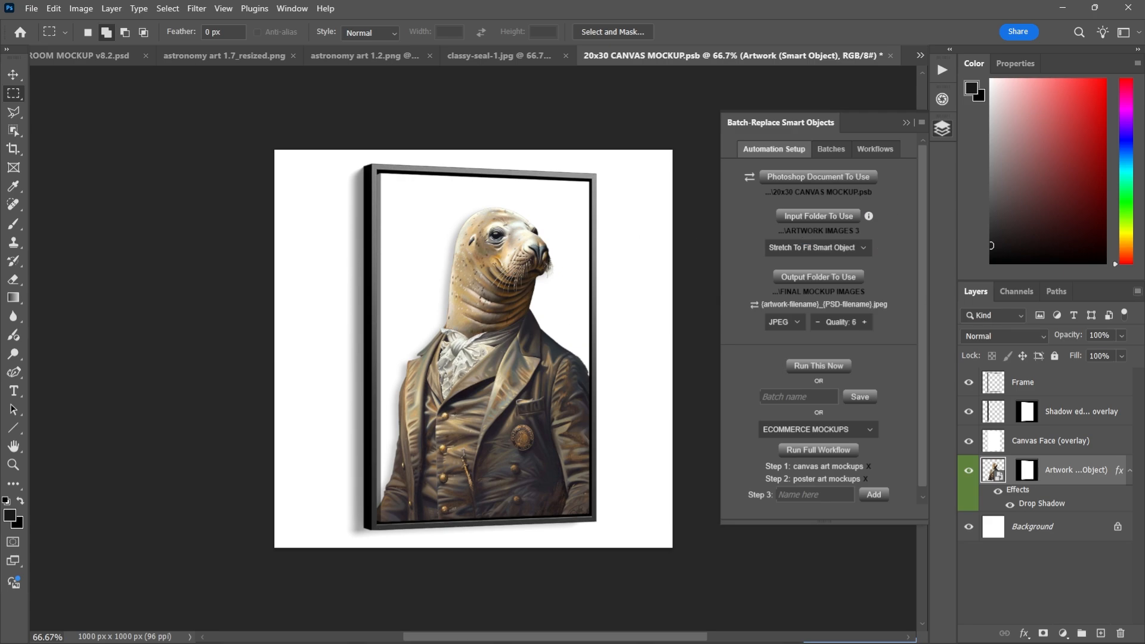
Unlock the Background layer of the canvas mockup, then hide it and show it again
click(1118, 528)
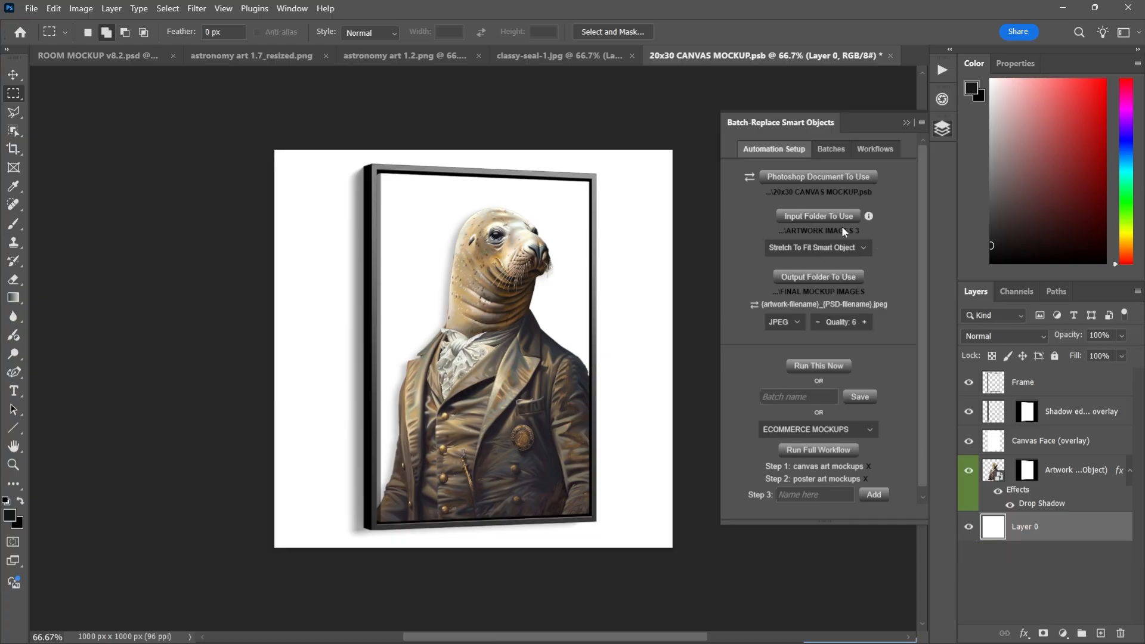
click(968, 527)
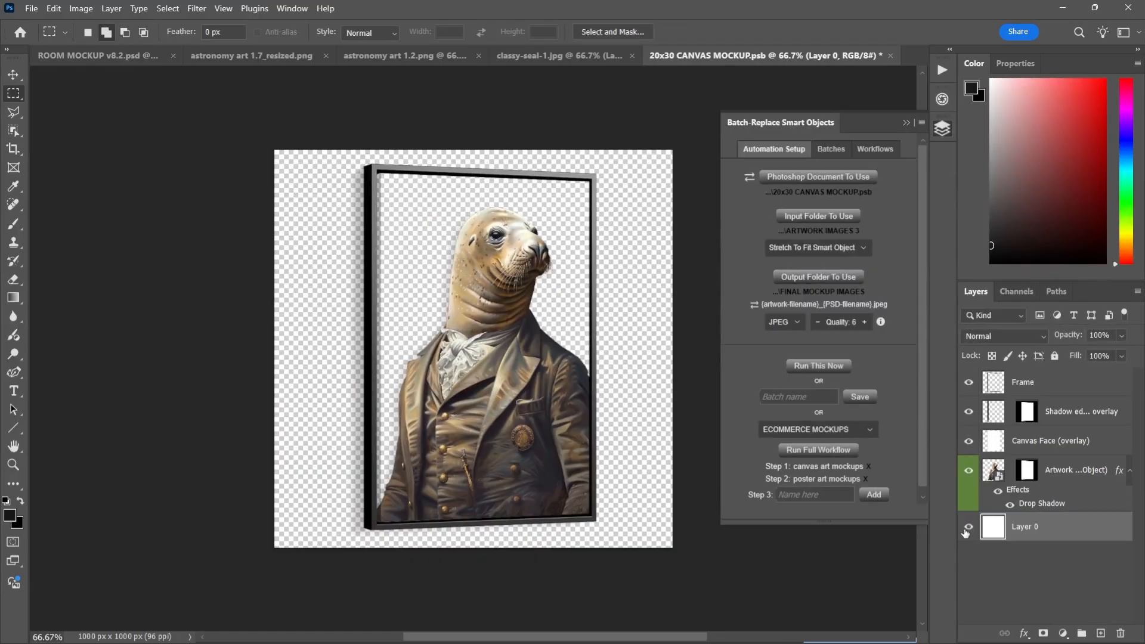
click(968, 528)
Select the Artwork (Smart Object) layer and choose JPEG as the export file type
click(785, 321)
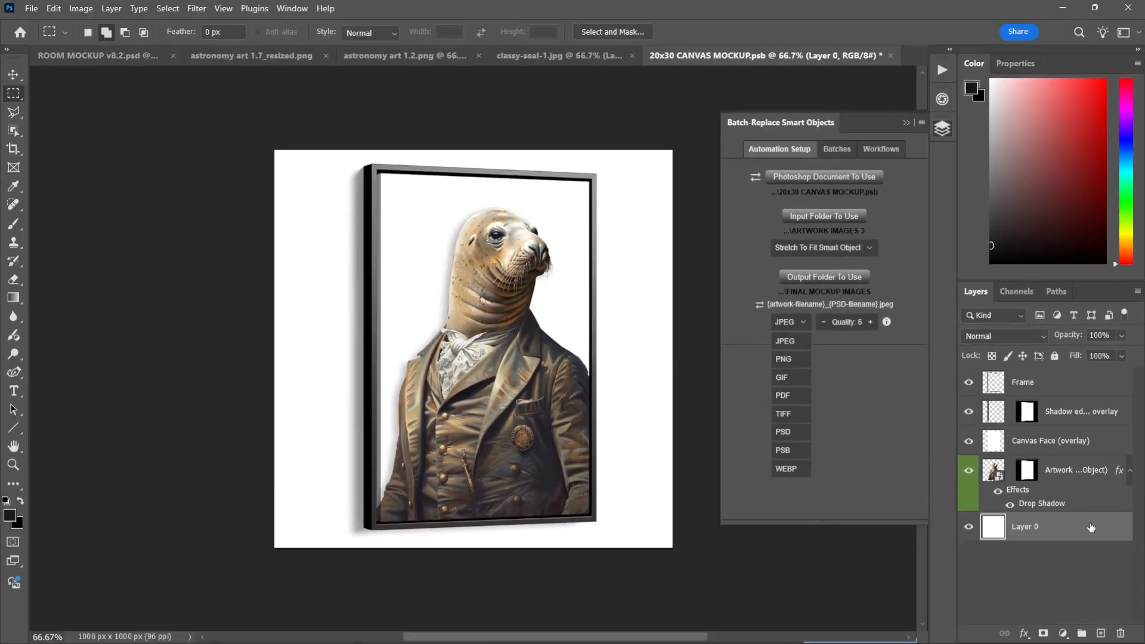
click(1050, 479)
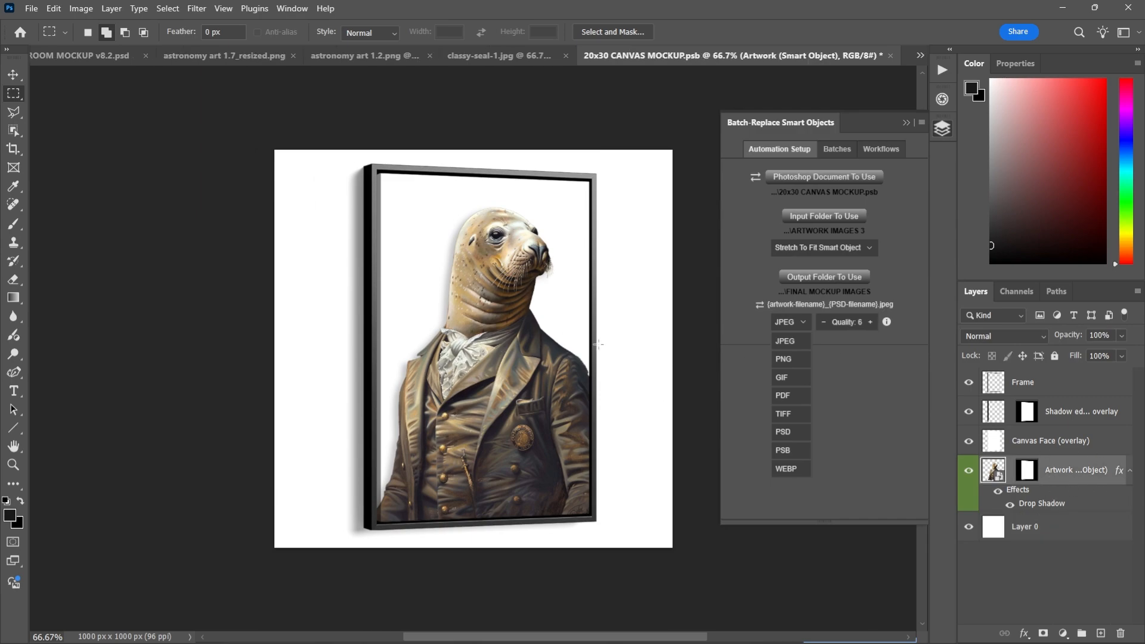
click(784, 341)
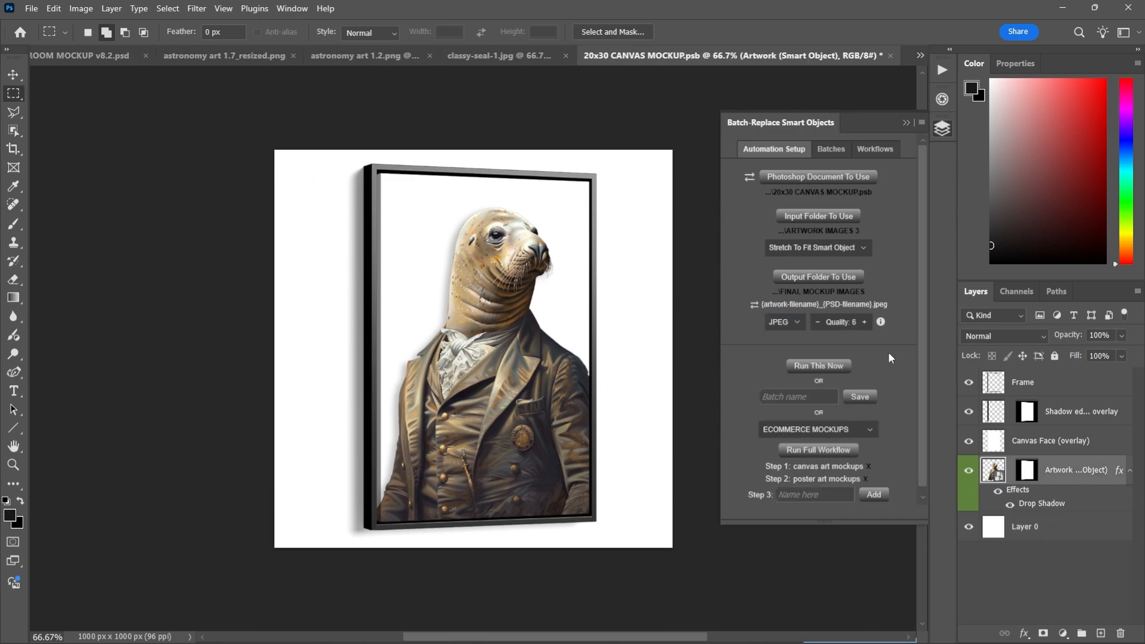
Return to the room mockup document and switch the operation mode to Folder of PSD Files To Use
key(ctrl+Tab)
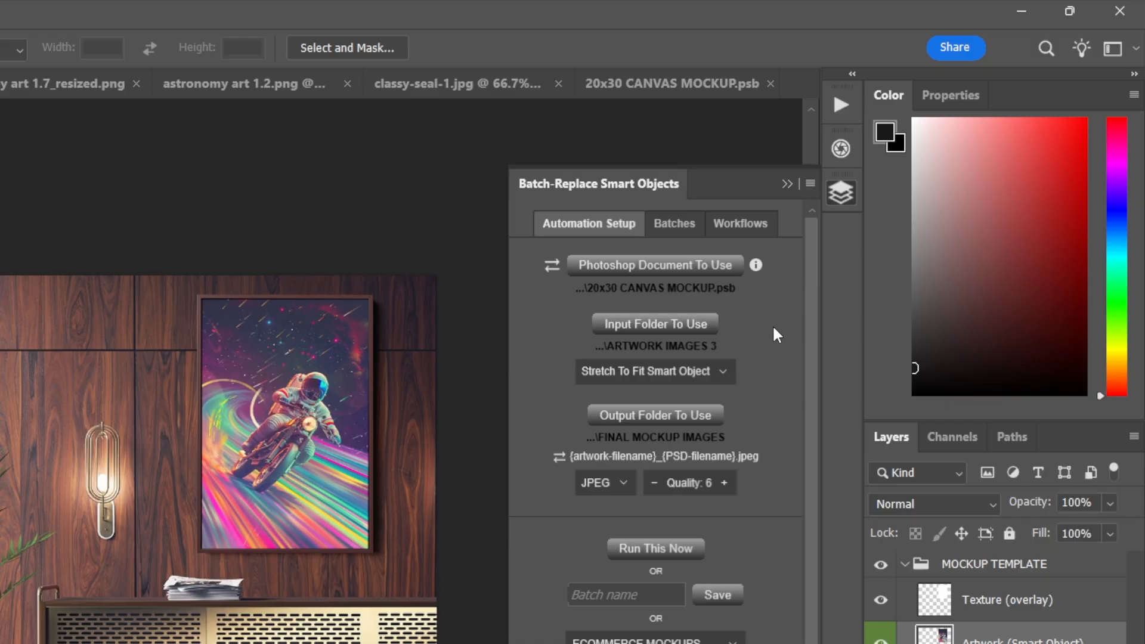
click(551, 264)
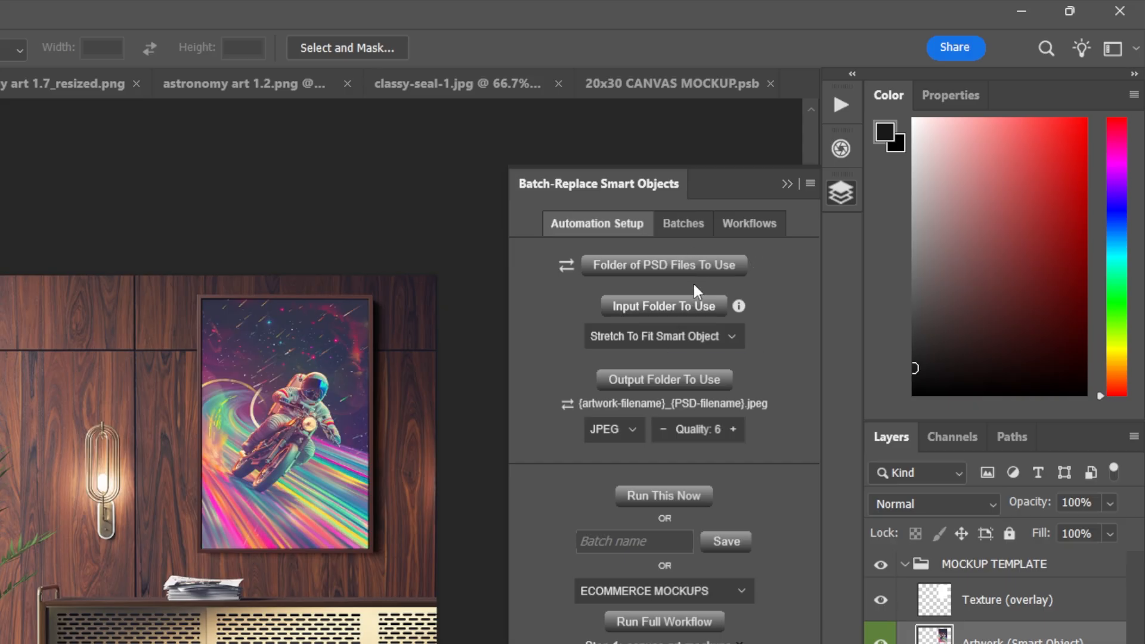